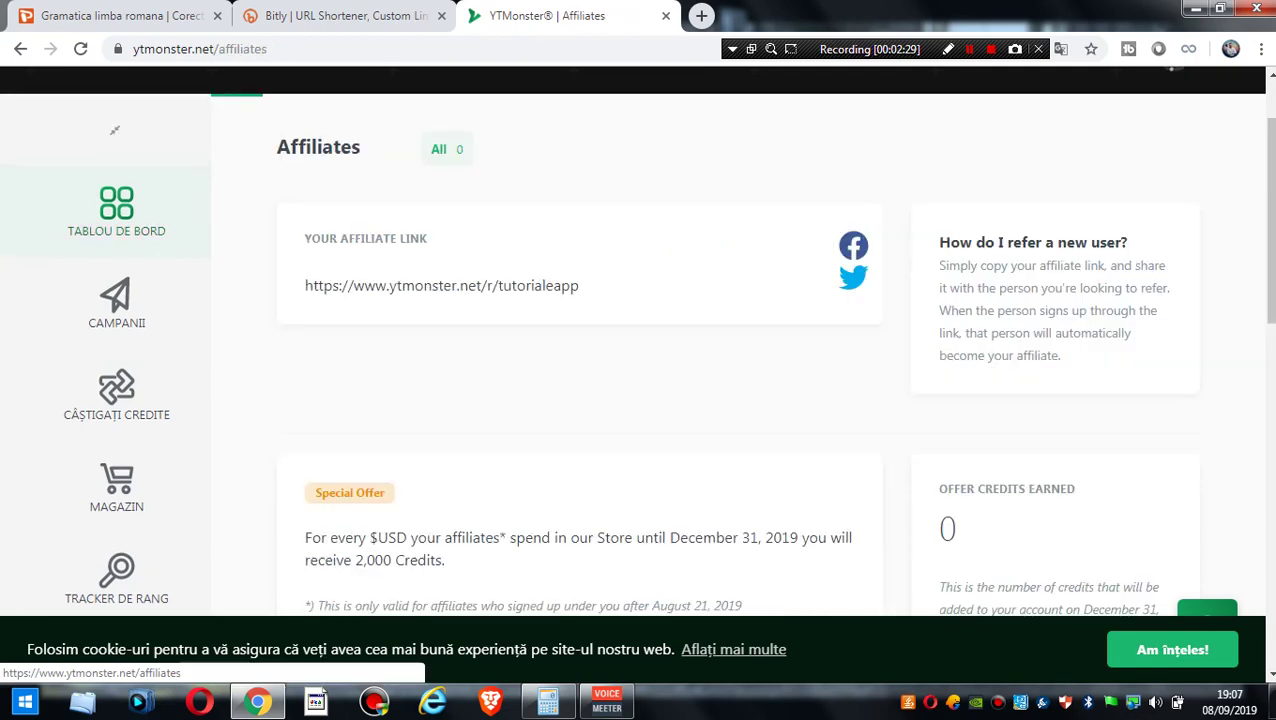
# - Check the Dashboard, open the Campaigns list of three completed campaigns, and start a new campaign
pyautogui.click(116, 410)
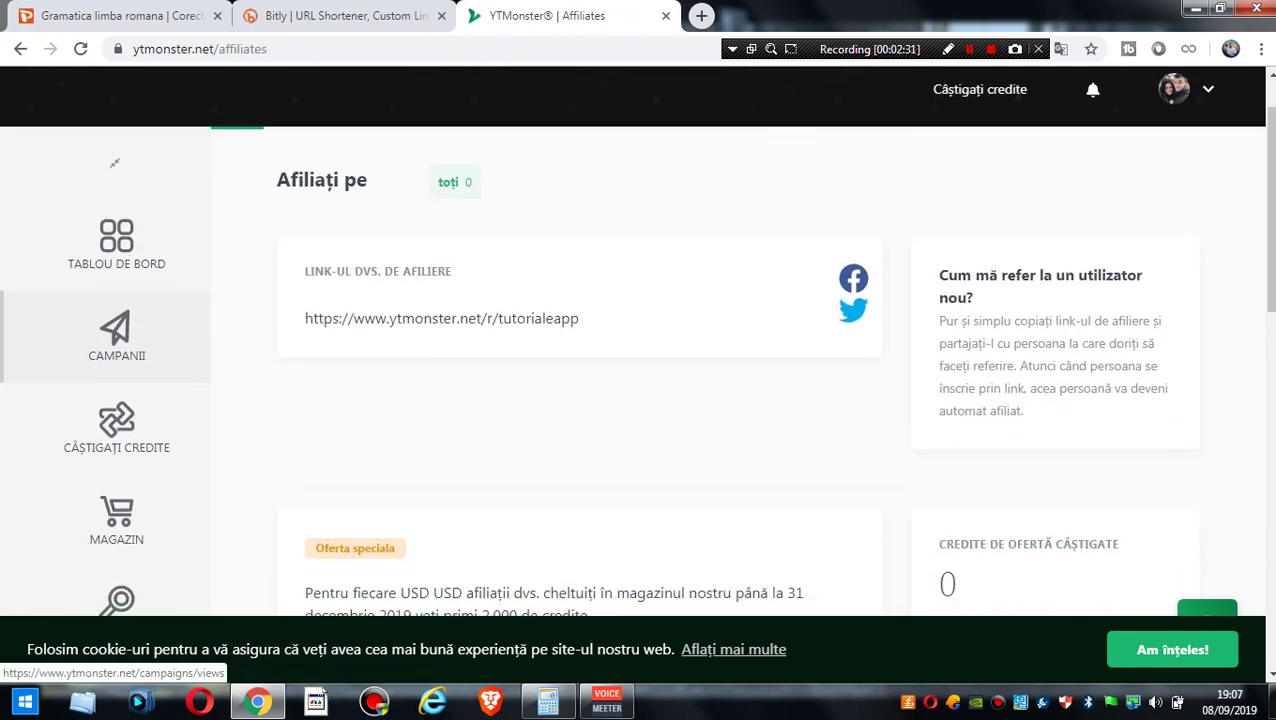
pyautogui.click(116, 280)
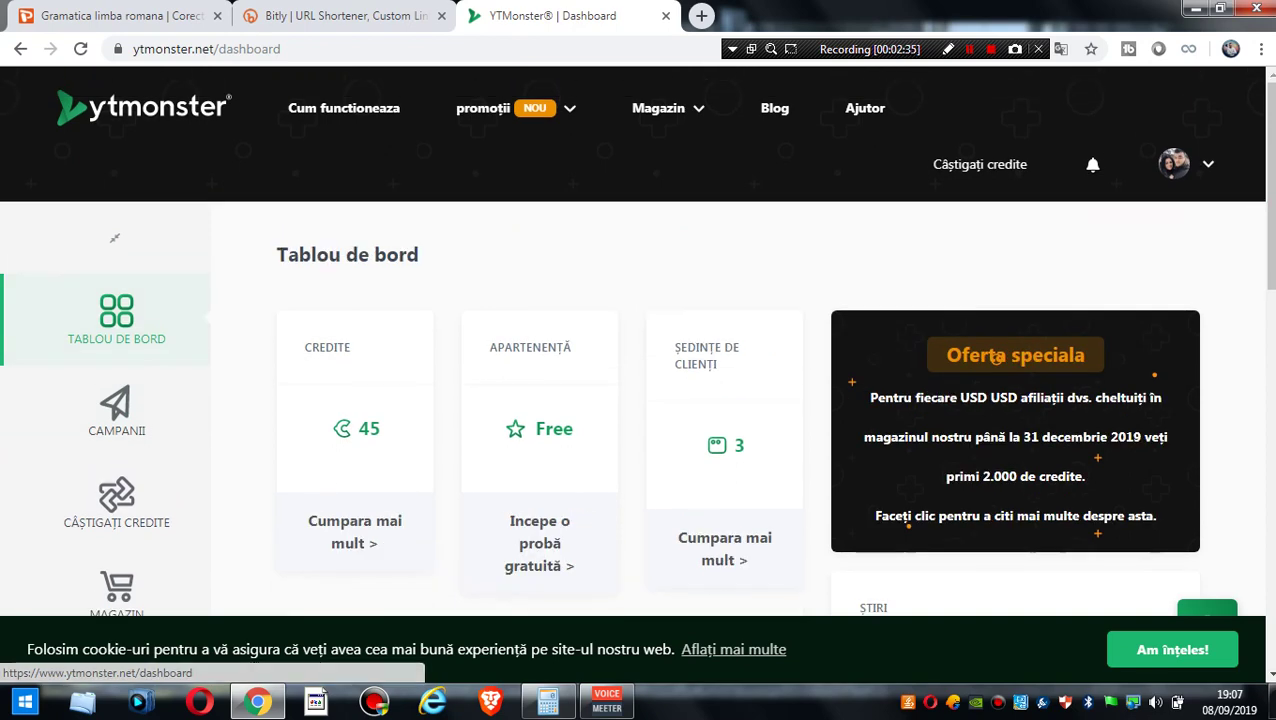
pyautogui.scroll(-2, 997, 352)
pyautogui.scroll(1, 636, 340)
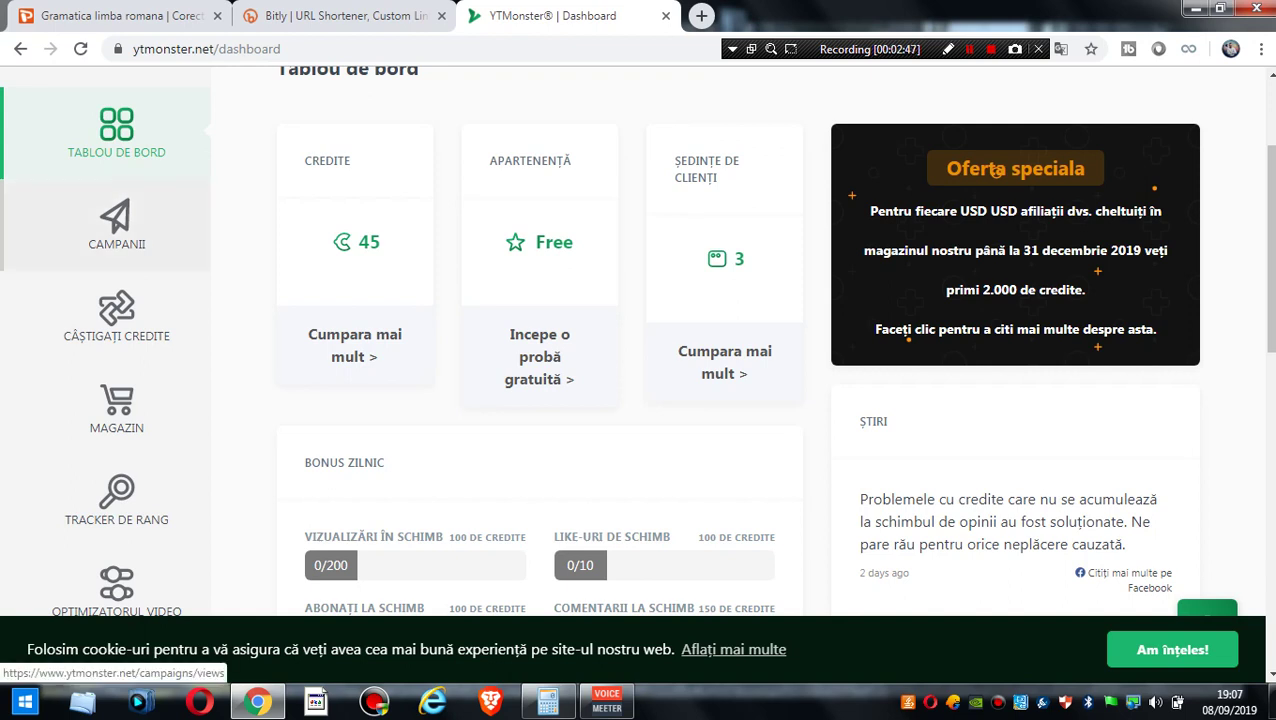
pyautogui.click(116, 222)
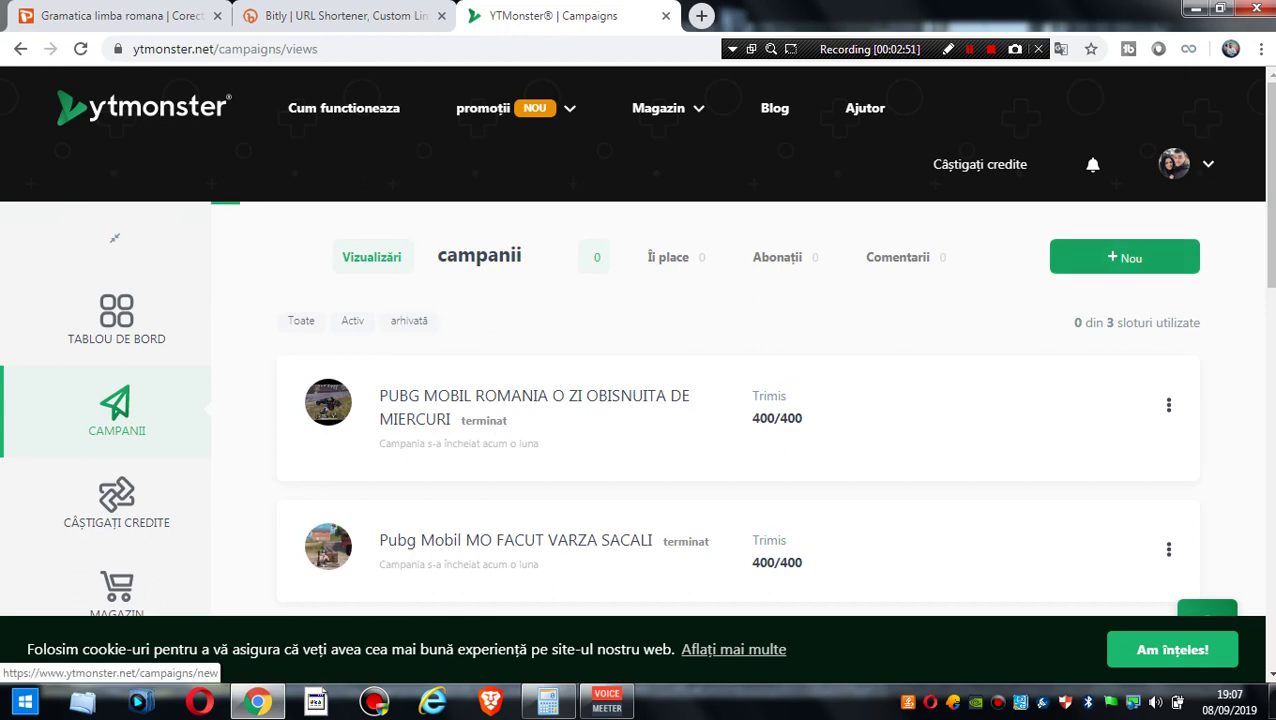
pyautogui.click(1124, 257)
# - Make the new campaign a Subscribers campaign
pyautogui.scroll(-2, 636, 348)
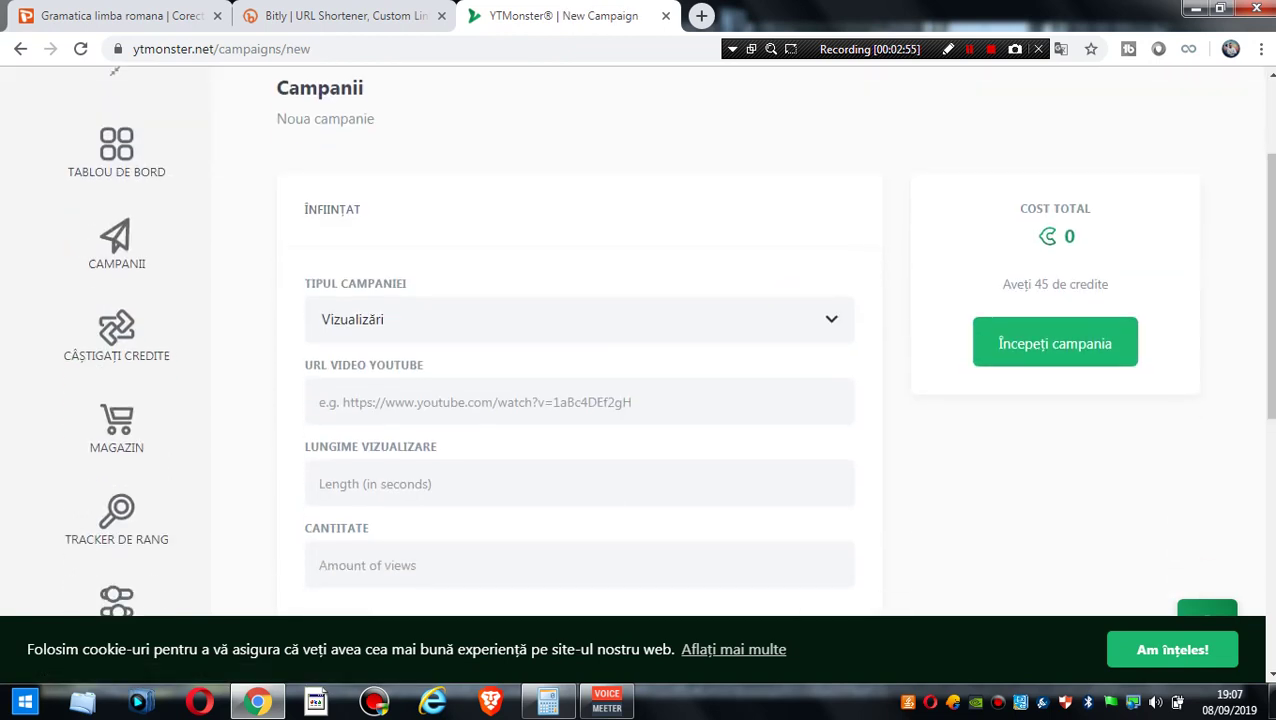
pyautogui.doubleClick(332, 209)
pyautogui.click(579, 319)
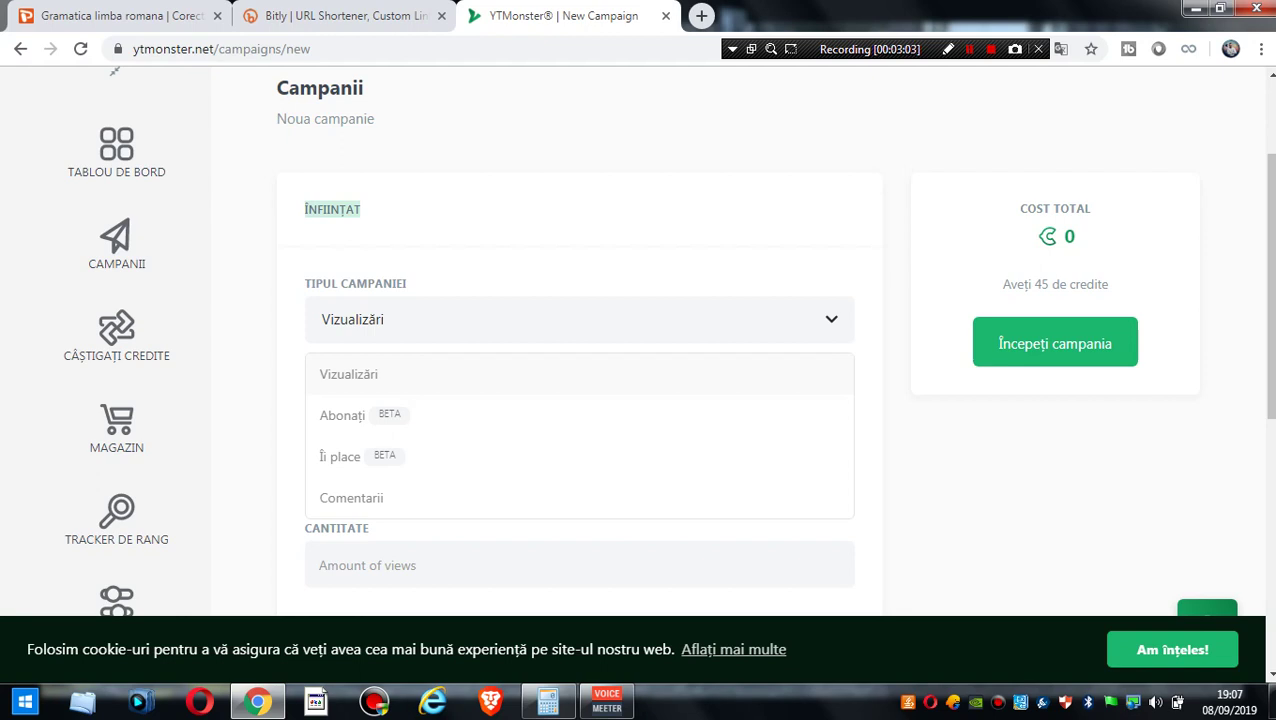
pyautogui.click(342, 415)
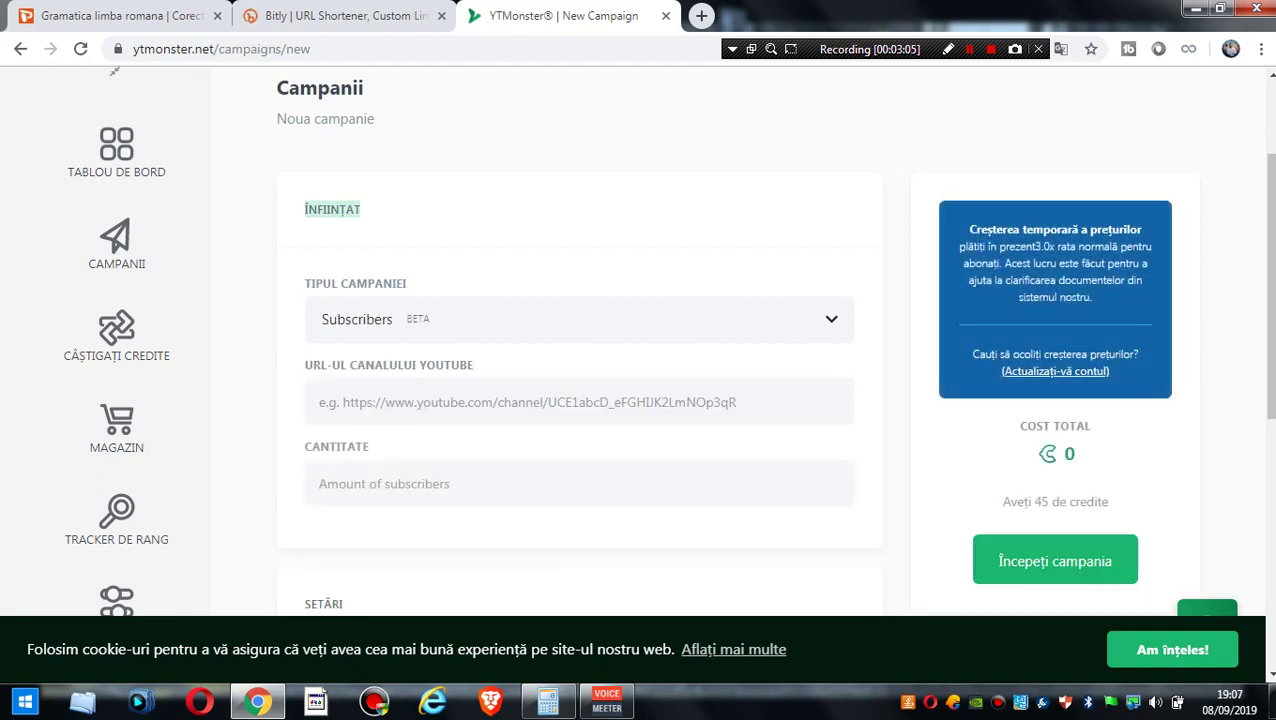
# - Enter an amount of 10 and fill in the saved YouTube video URL
pyautogui.scroll(-1, 640, 340)
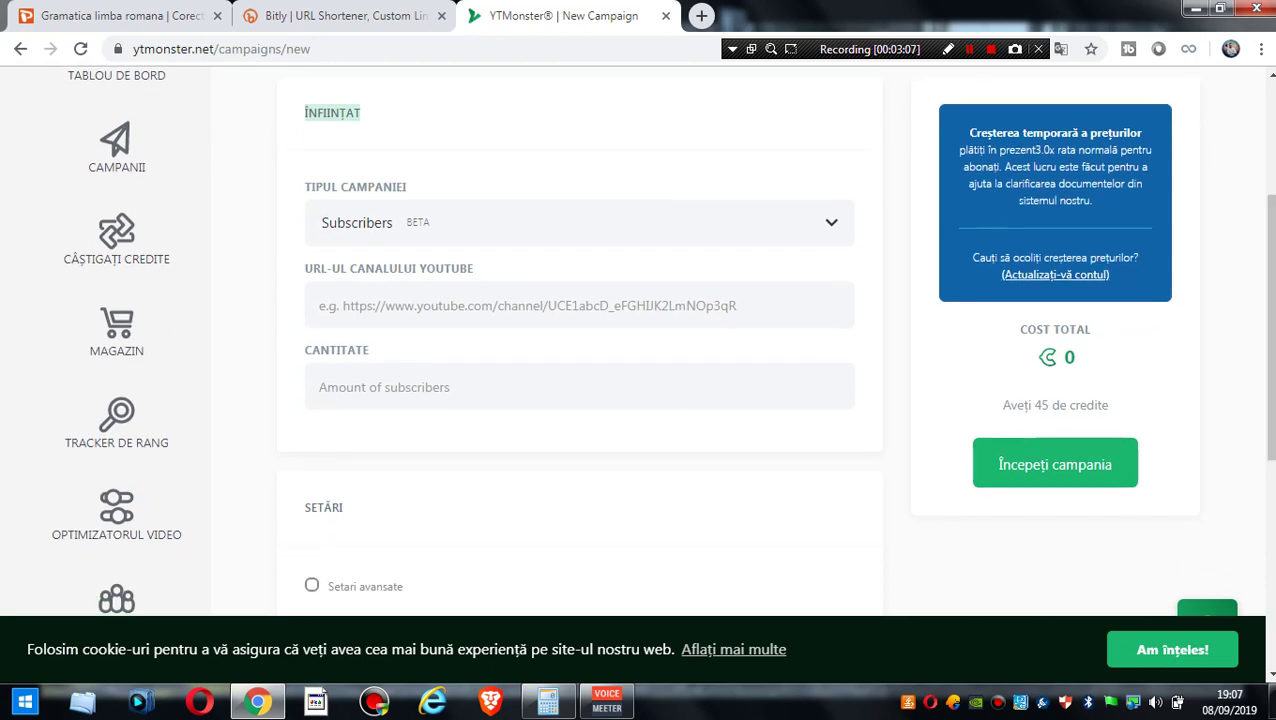
pyautogui.click(385, 484)
pyautogui.write('1')
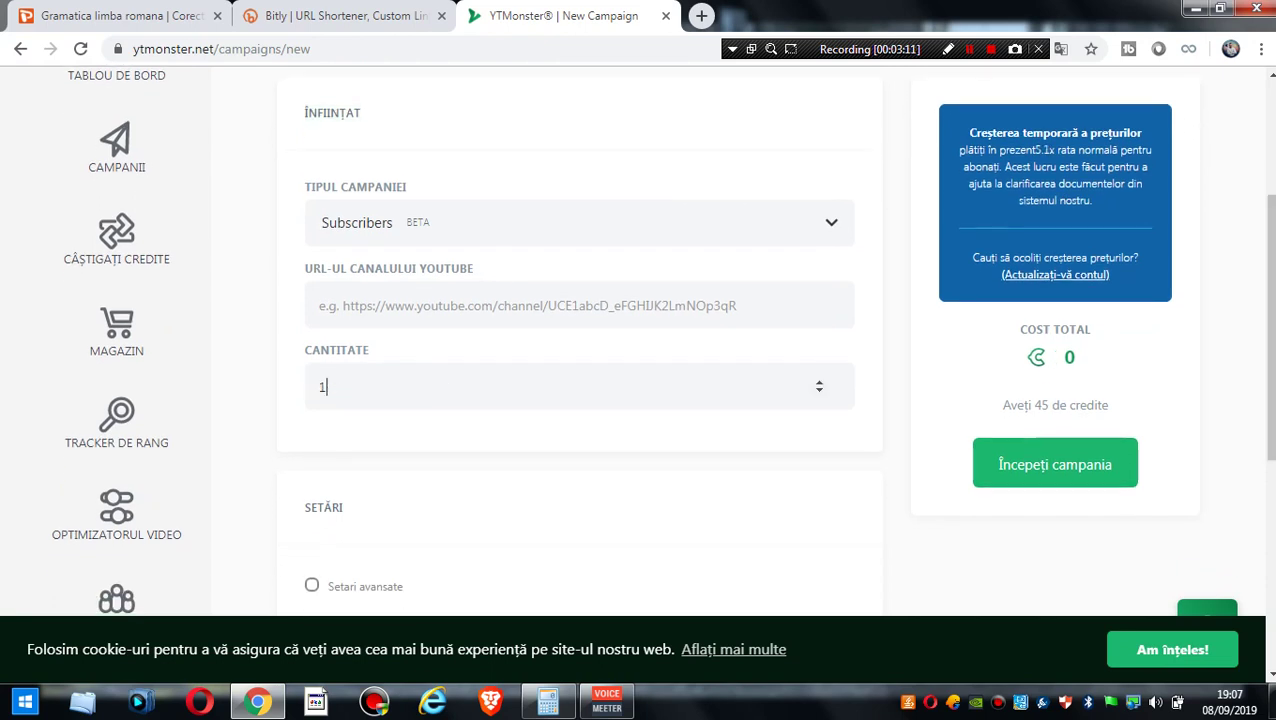
pyautogui.write('0')
pyautogui.scroll(-2, 640, 340)
pyautogui.scroll(1, 640, 340)
pyautogui.scroll(-1, 640, 340)
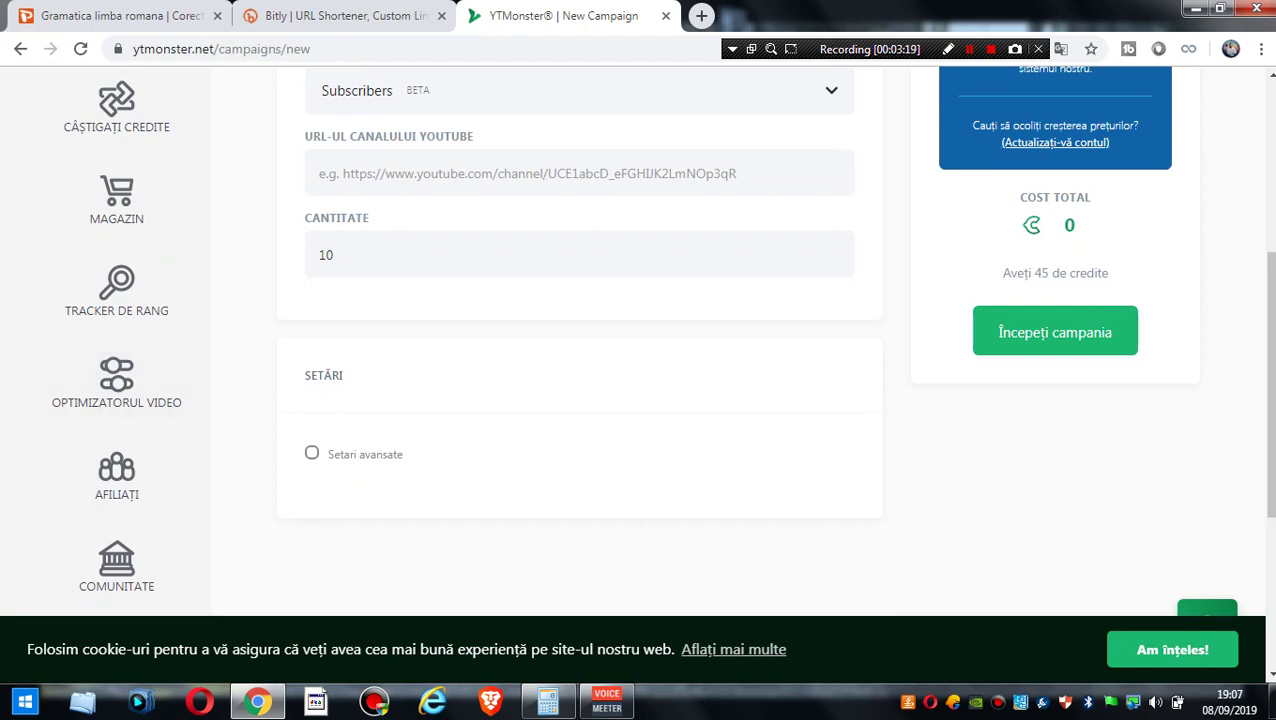
pyautogui.click(580, 173)
pyautogui.click(450, 219)
pyautogui.click(1057, 292)
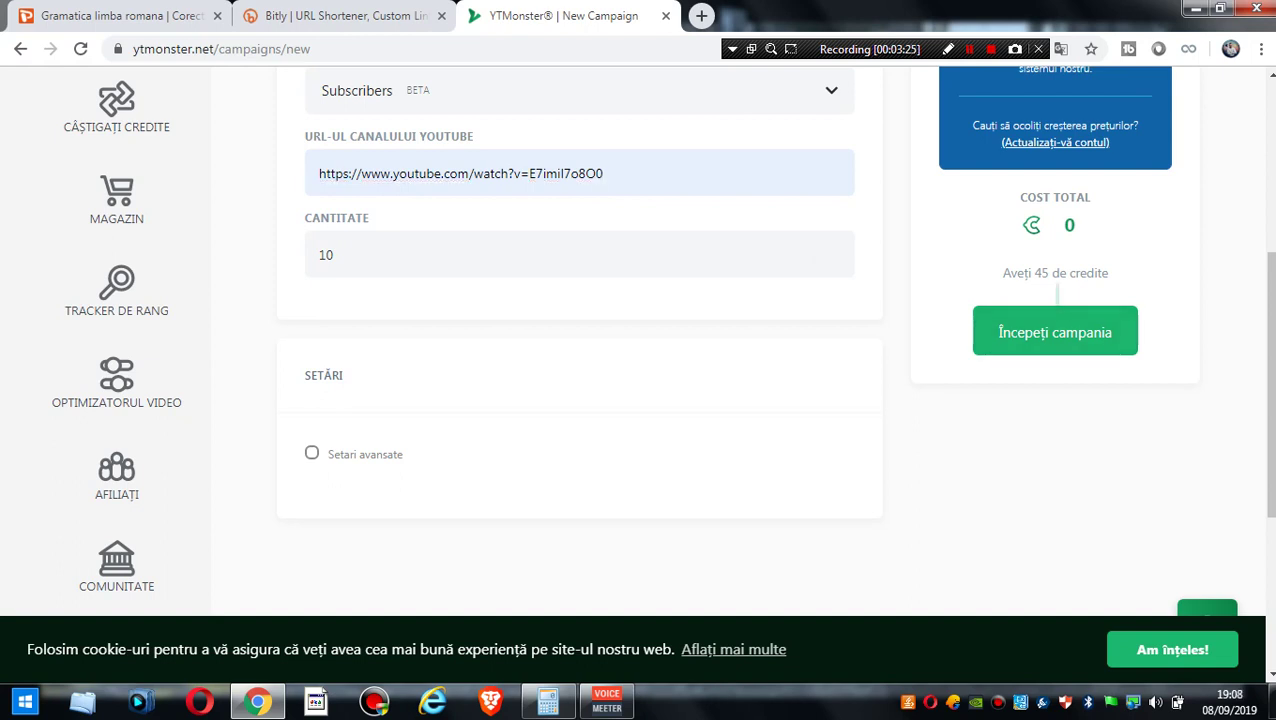
# - Raise the amount to 1000 to see the 299,955 cost, then trim it to 1
pyautogui.scroll(1, 662, 340)
pyautogui.scroll(2, 662, 340)
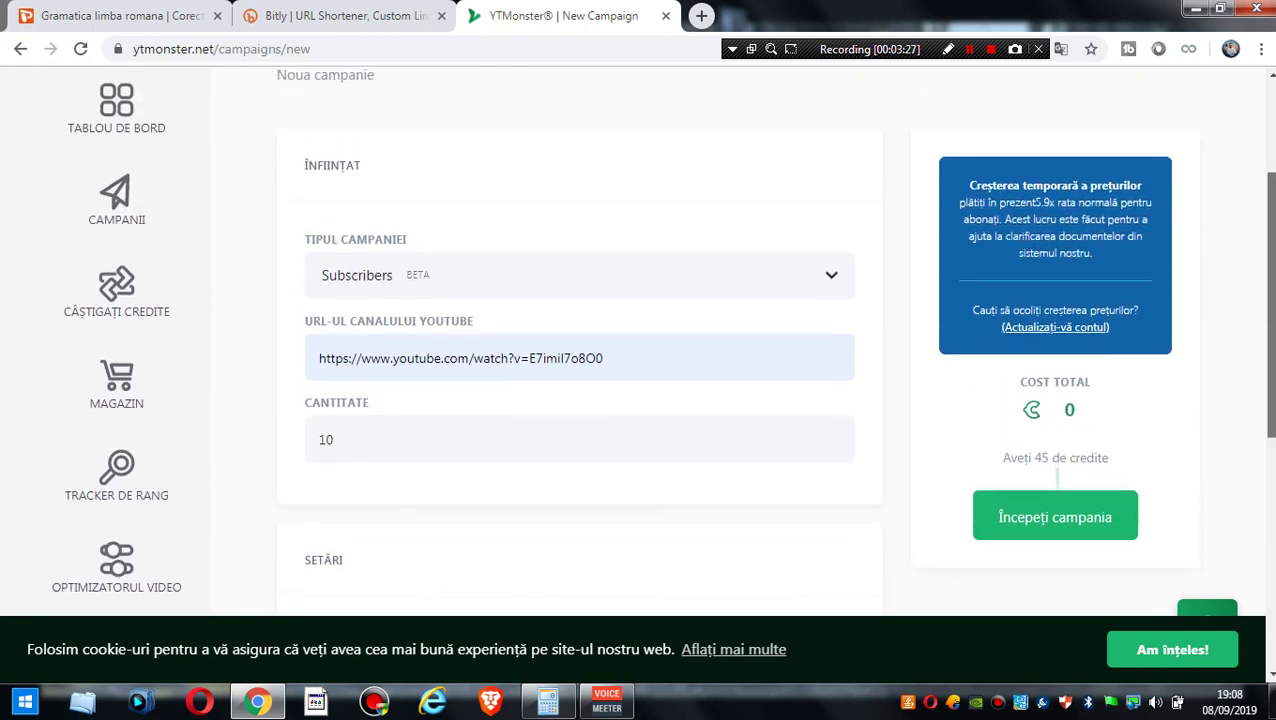
pyautogui.write('00')
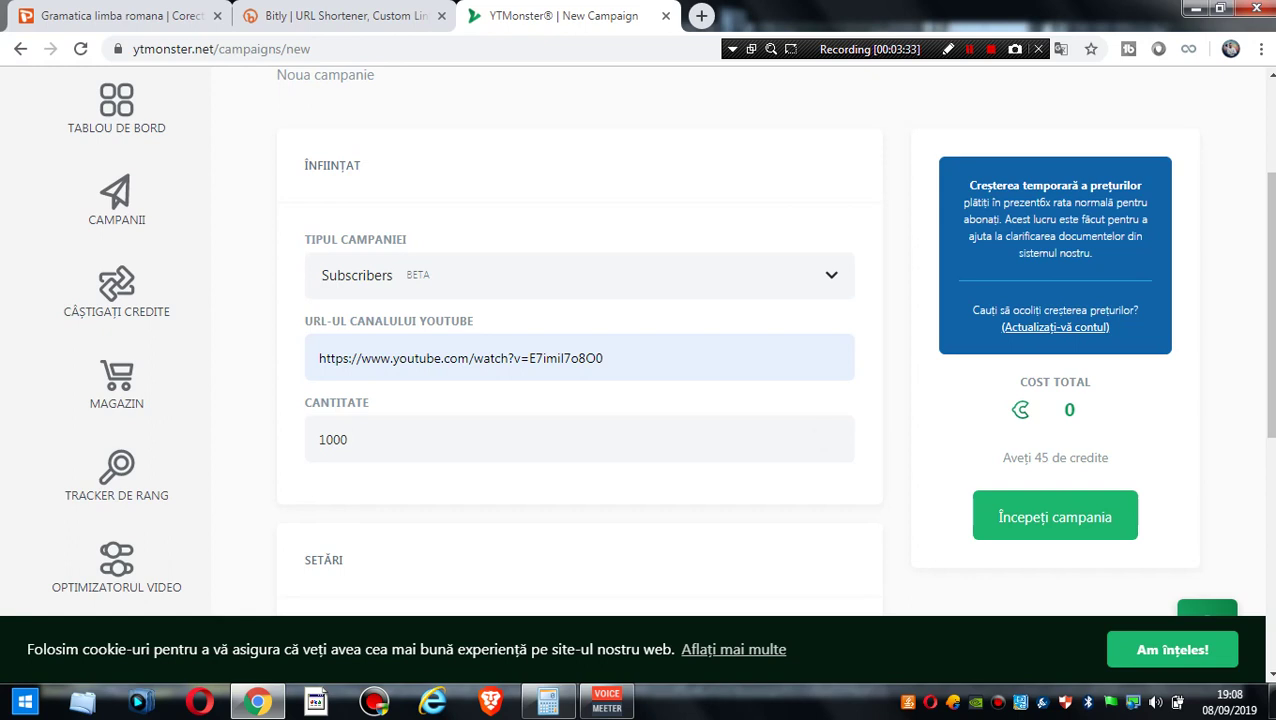
pyautogui.scroll(-2, 662, 340)
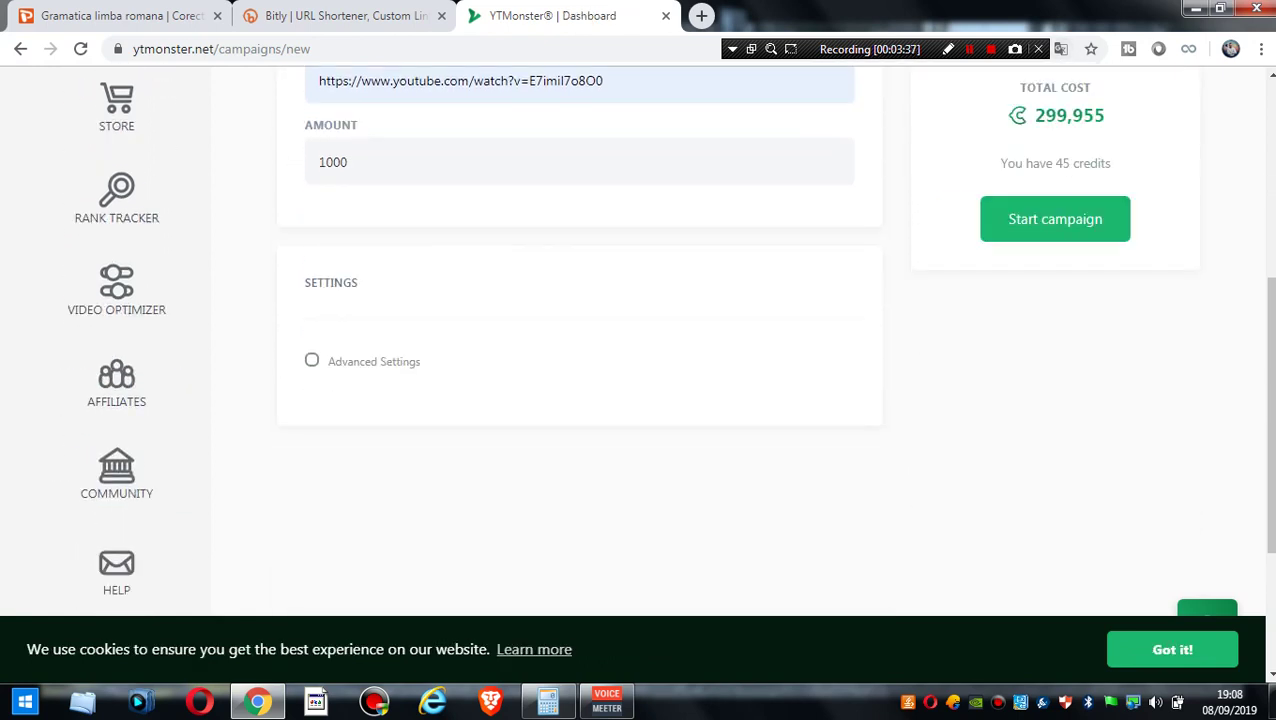
pyautogui.scroll(2, 662, 340)
pyautogui.press('BackSpace')
pyautogui.press('BackSpace')
pyautogui.press('BackSpace')
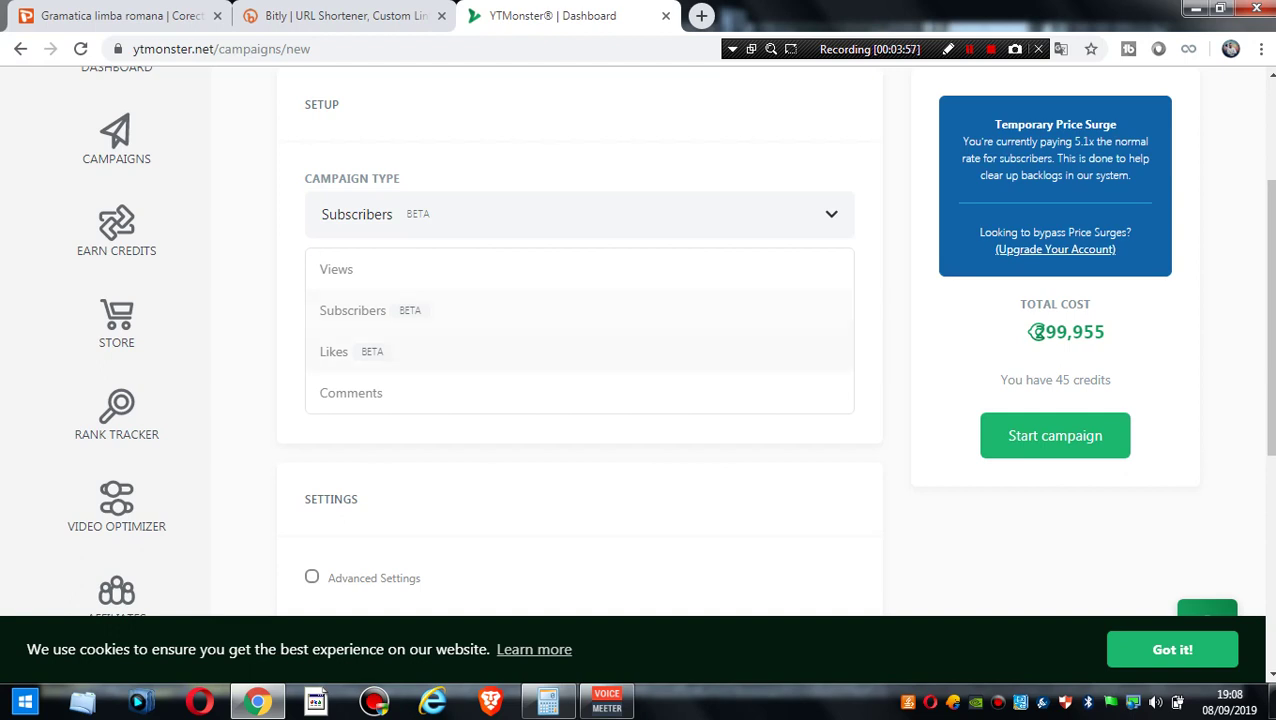
# - Switch the campaign to Likes and try an amount of 10 before clearing it
pyautogui.click(333, 351)
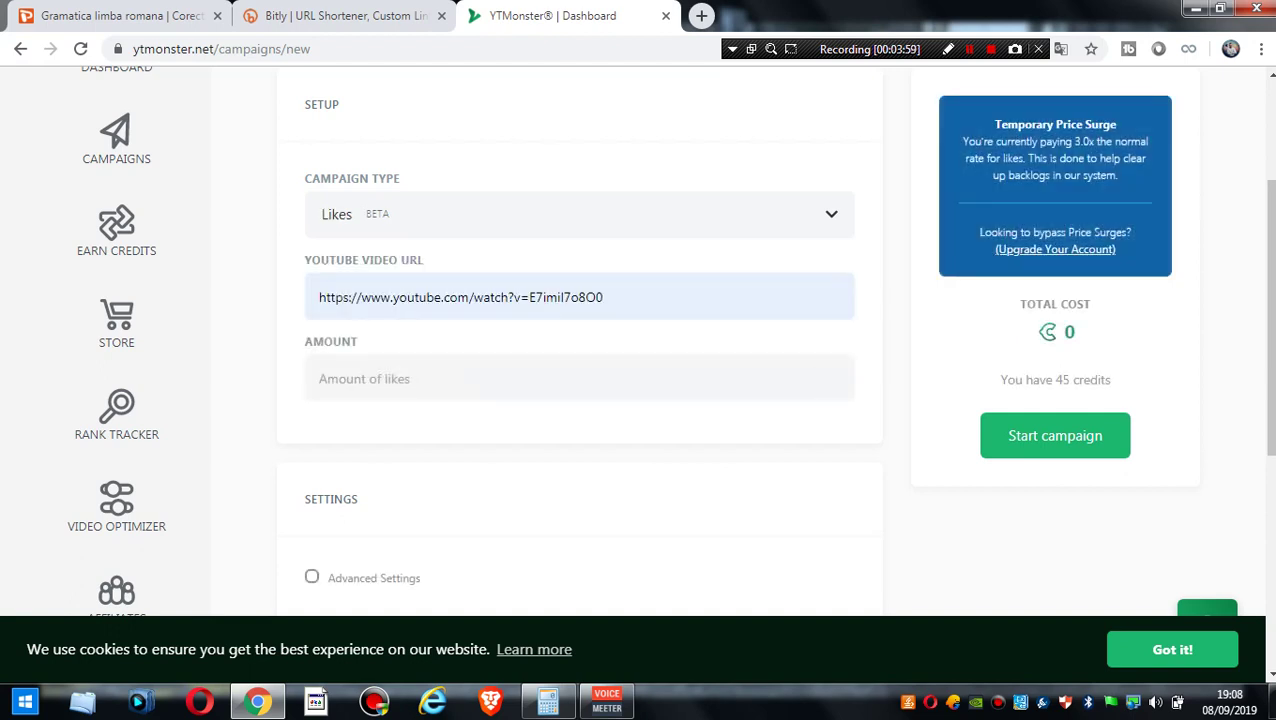
pyautogui.write('1')
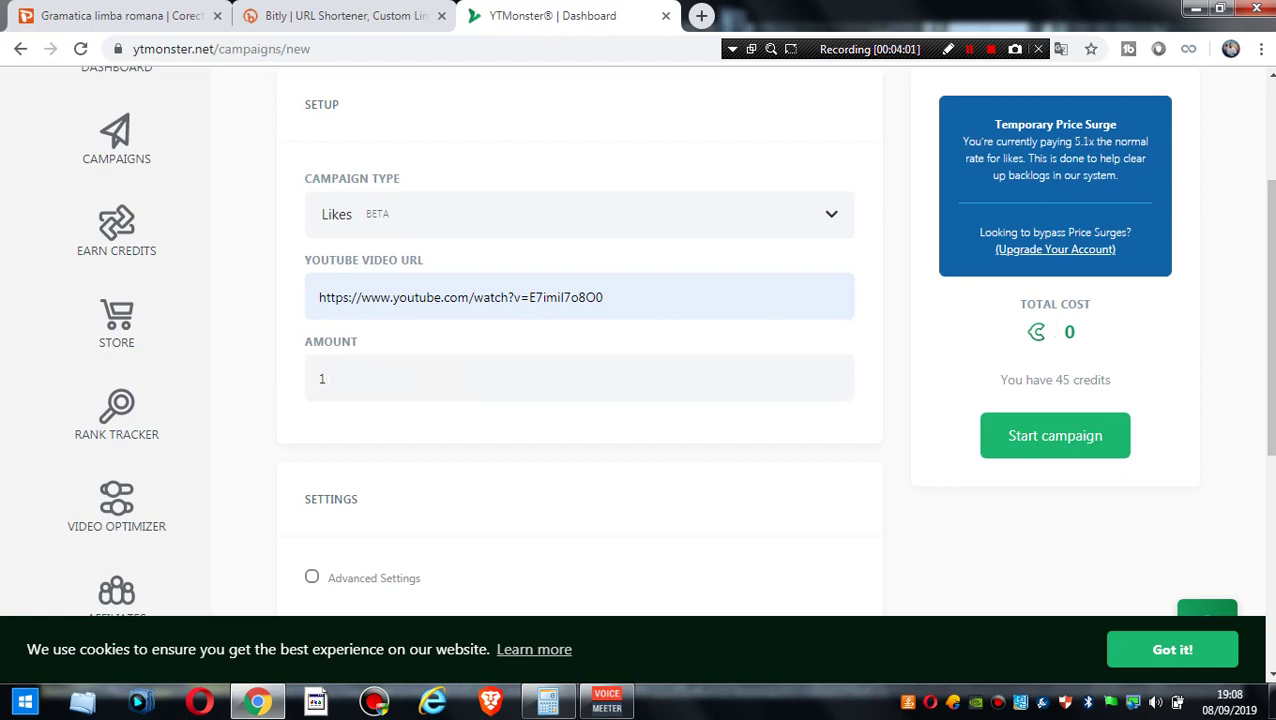
pyautogui.click(1061, 48)
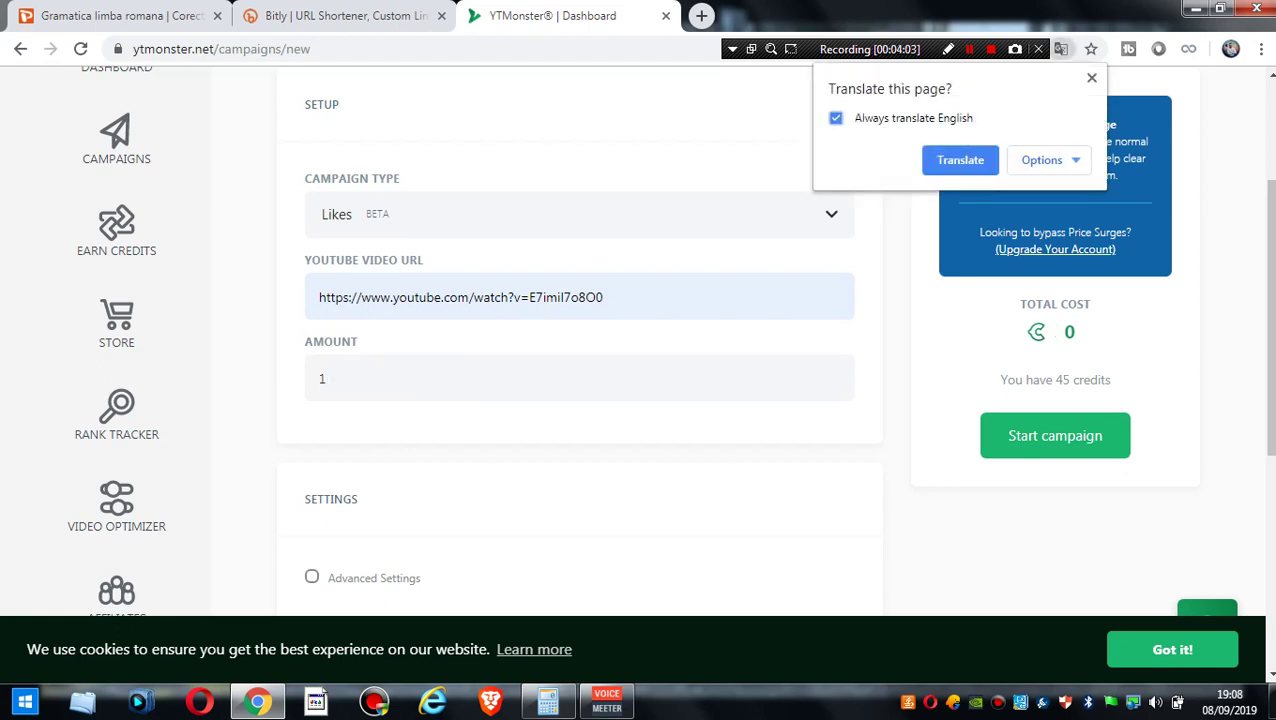
pyautogui.press('Escape')
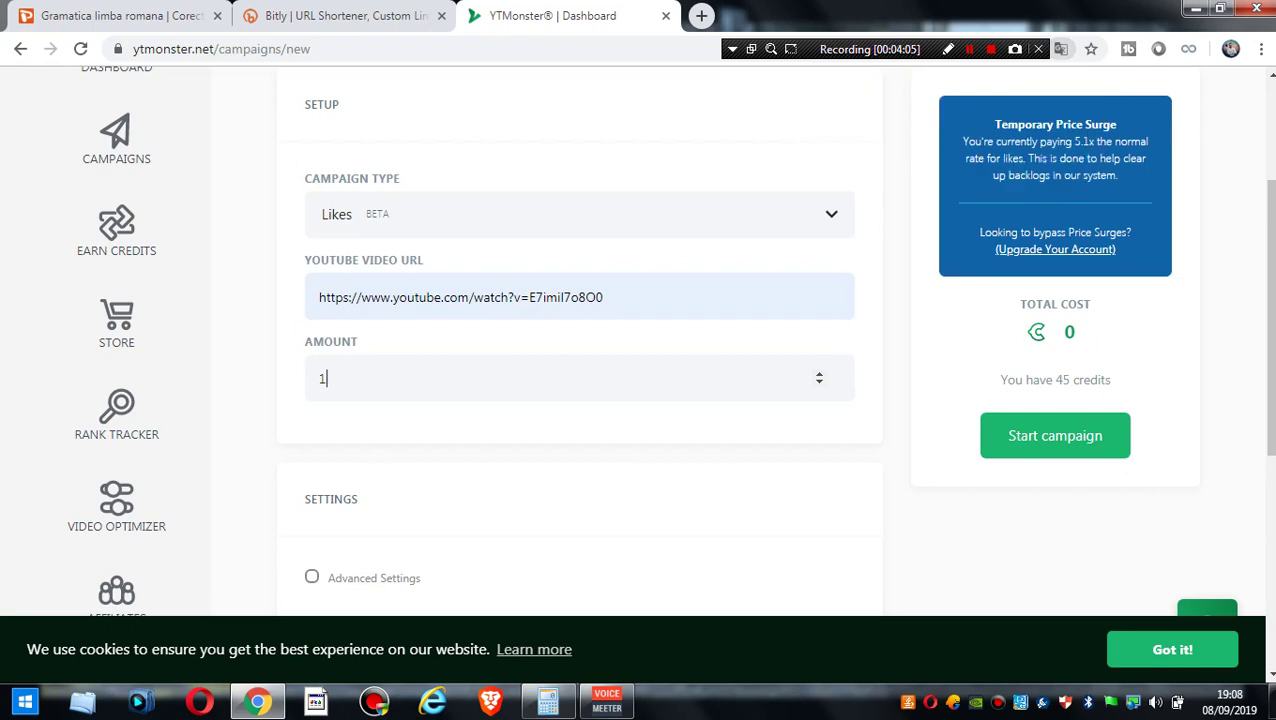
pyautogui.write('0')
pyautogui.hotkey('ctrl', 'a')
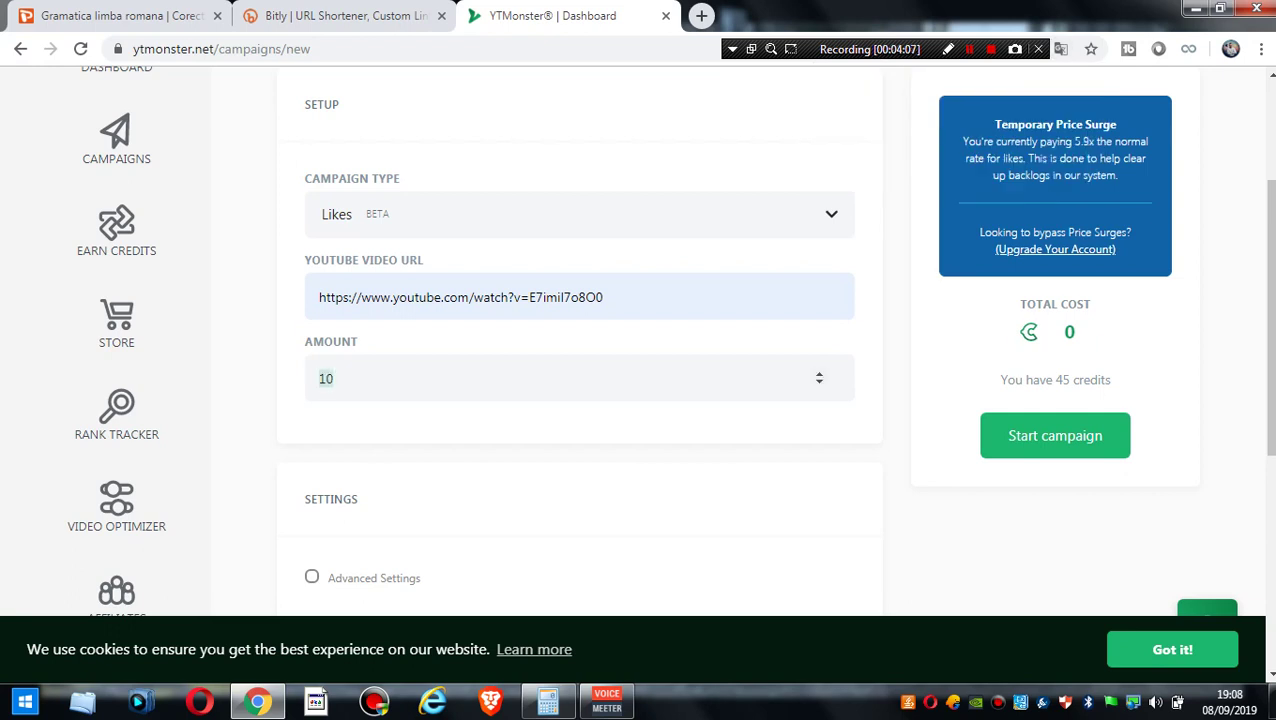
pyautogui.press('BackSpace')
# - Try an amount of 100 (29,955 credits), then reduce it to 1 for a 255 total
pyautogui.scroll(-1, 670, 340)
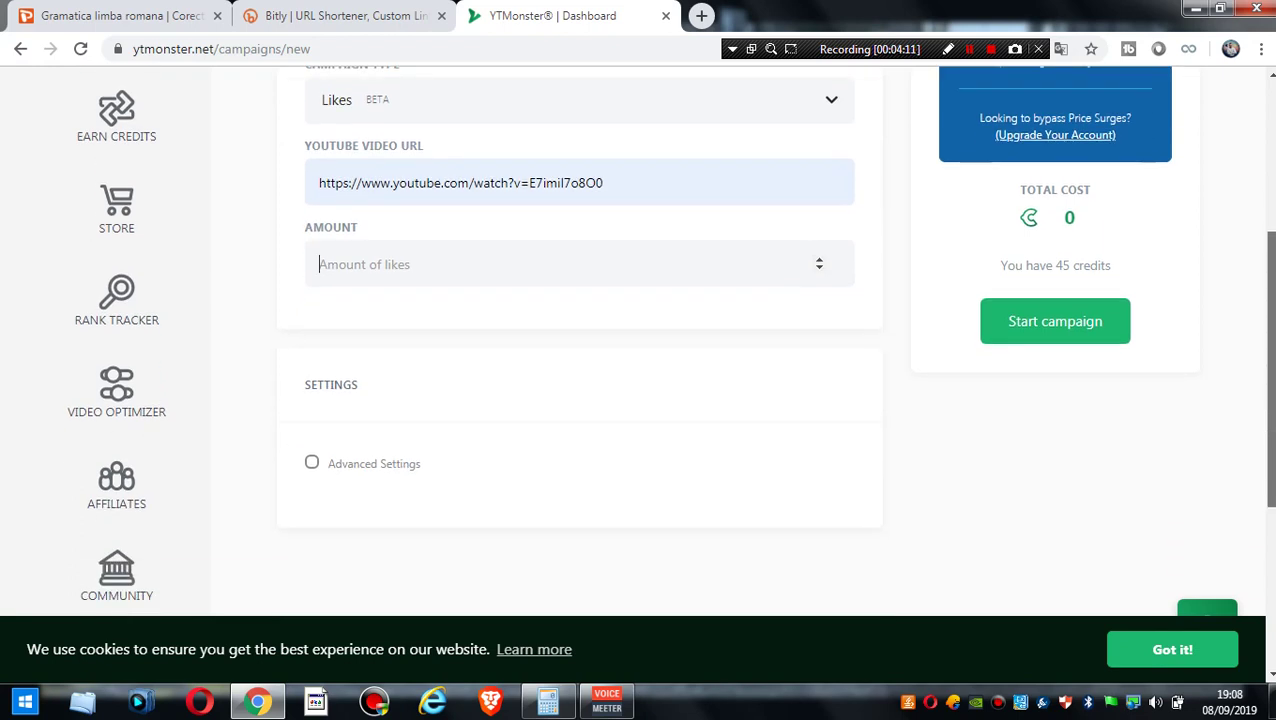
pyautogui.scroll(2, 670, 340)
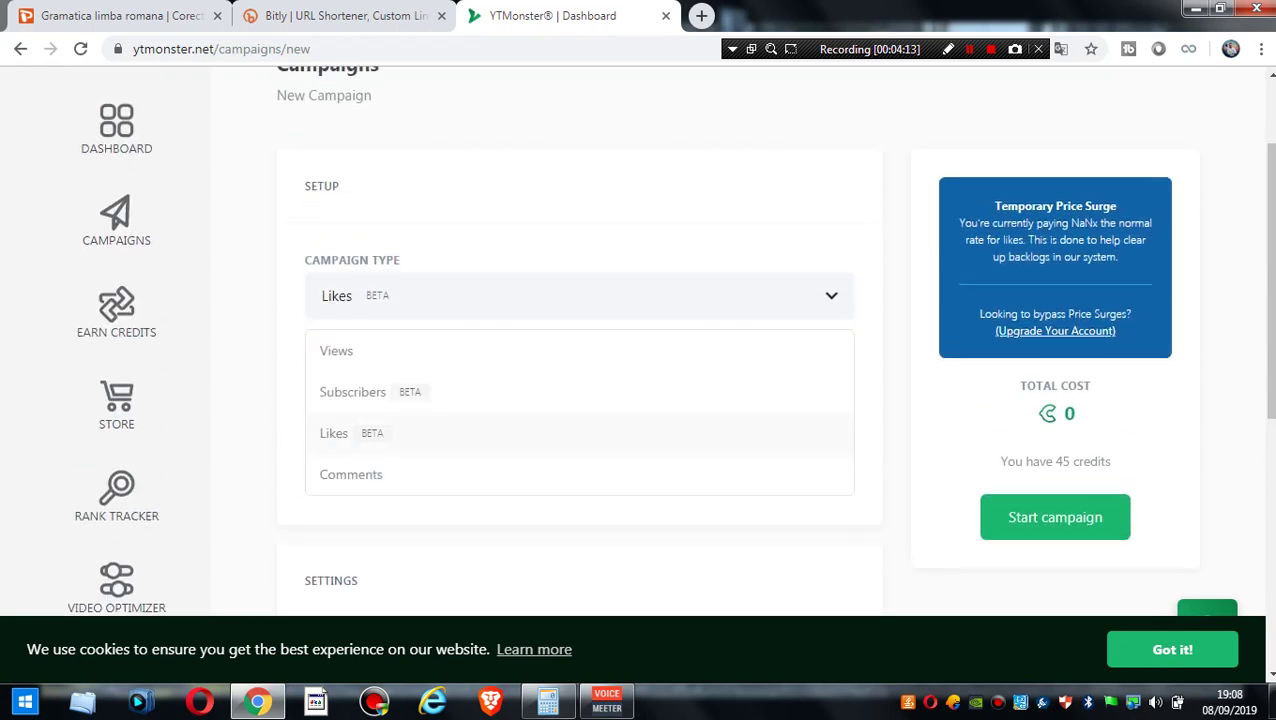
pyautogui.write('100')
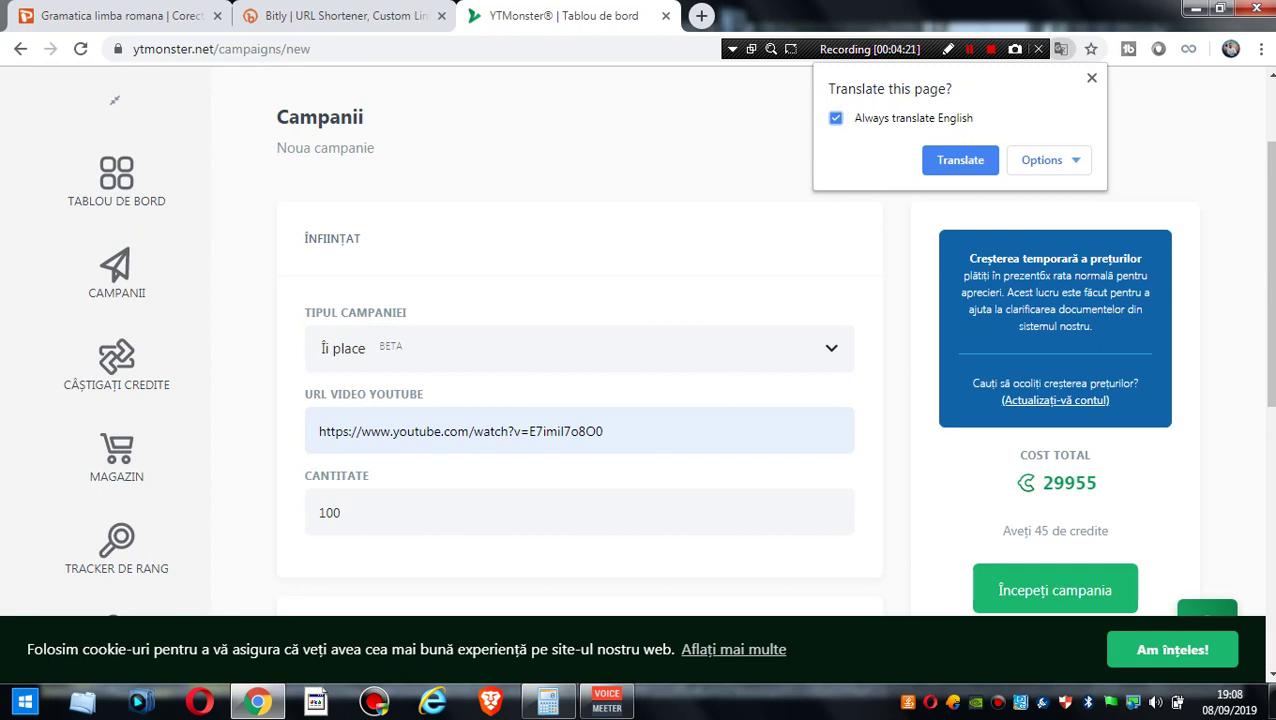
pyautogui.scroll(-1, 640, 400)
pyautogui.scroll(-1, 640, 350)
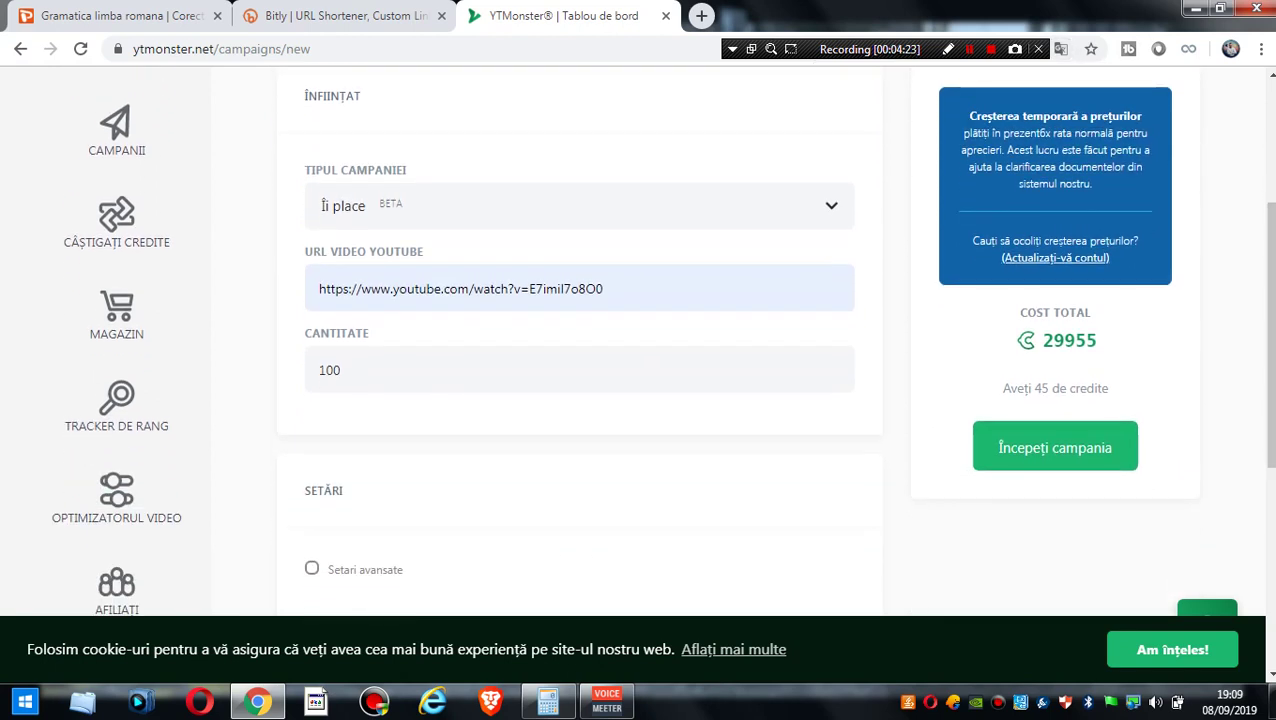
pyautogui.moveTo(1097, 340); pyautogui.dragTo(1052, 340)
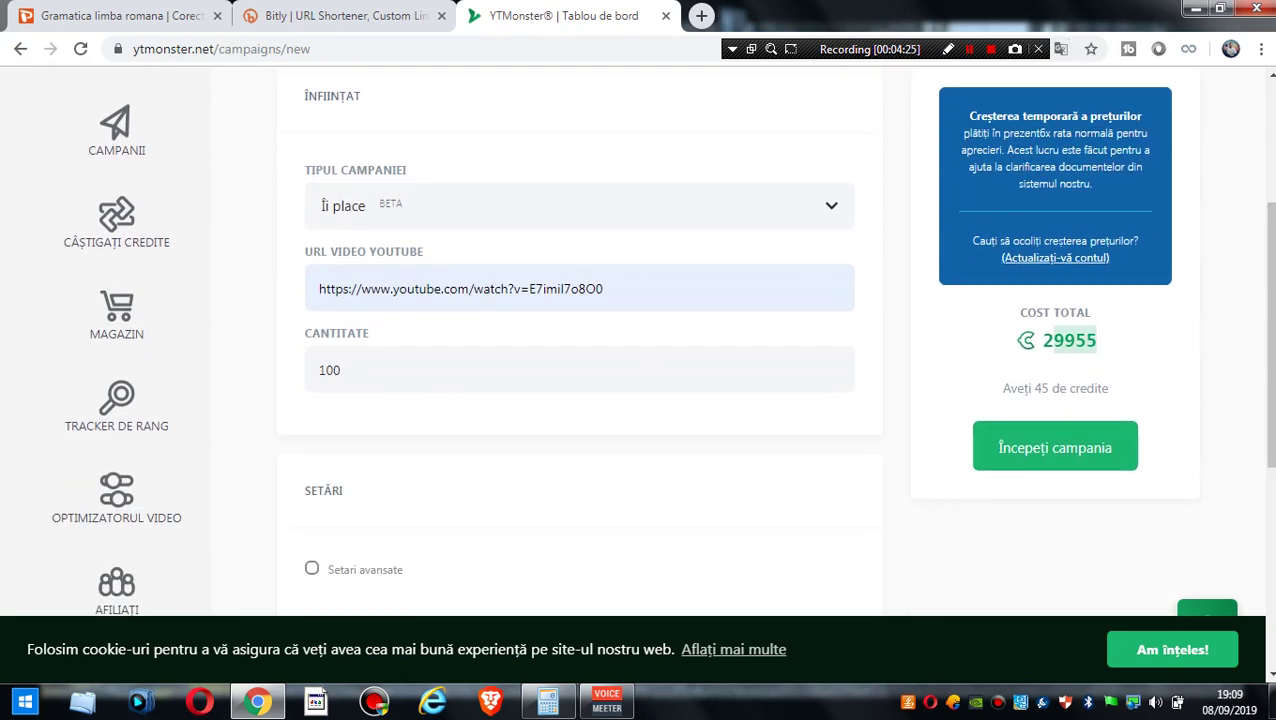
pyautogui.click(341, 370)
pyautogui.press('BackSpace')
pyautogui.press('BackSpace')
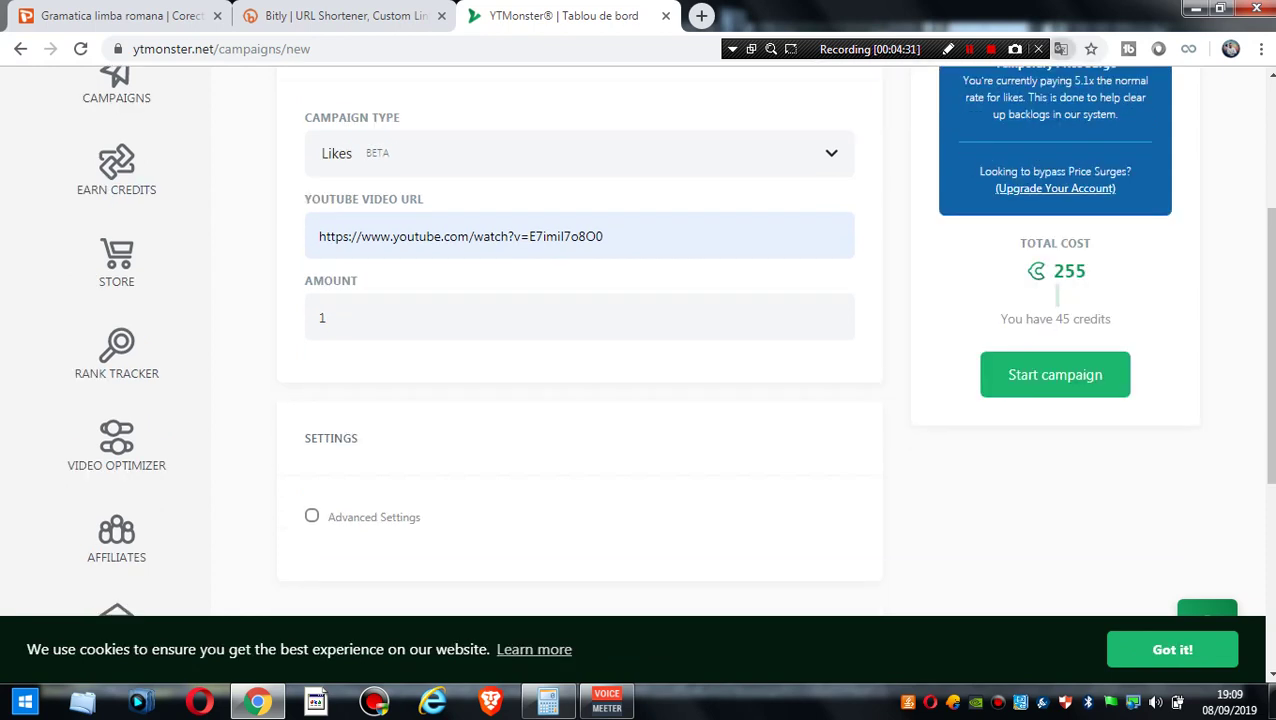
pyautogui.scroll(1, 670, 340)
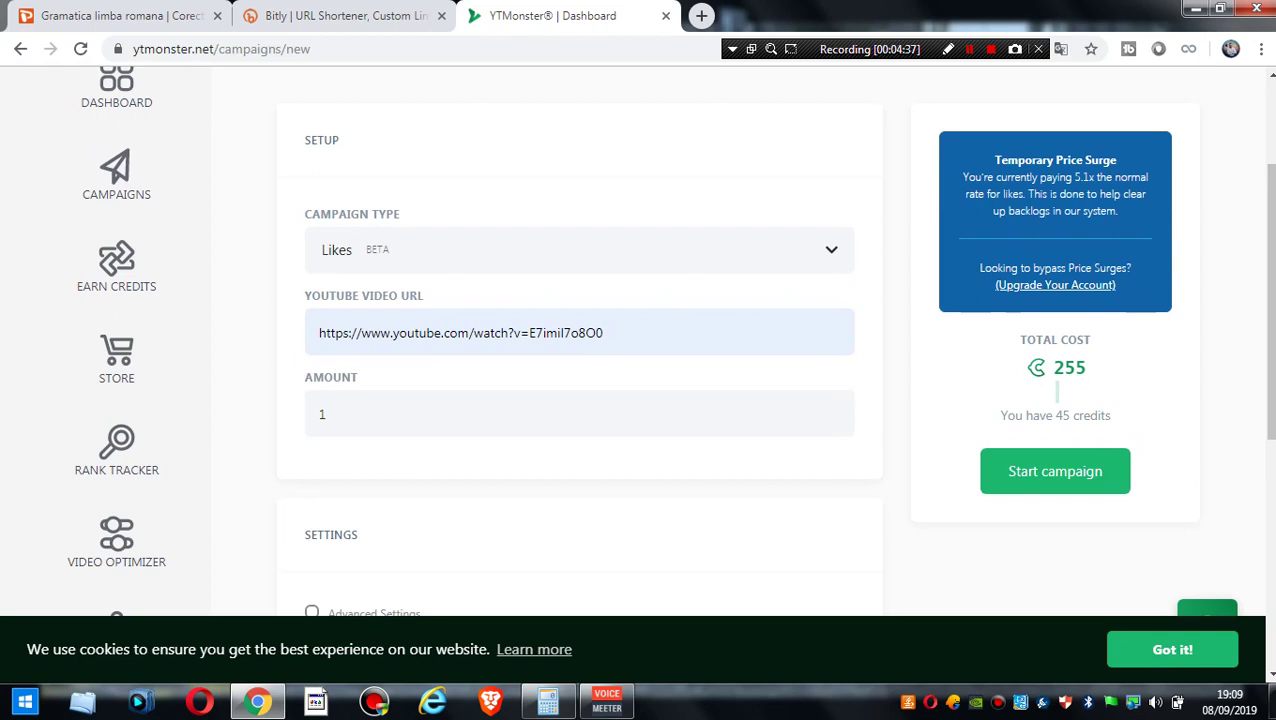
pyautogui.scroll(1, 640, 400)
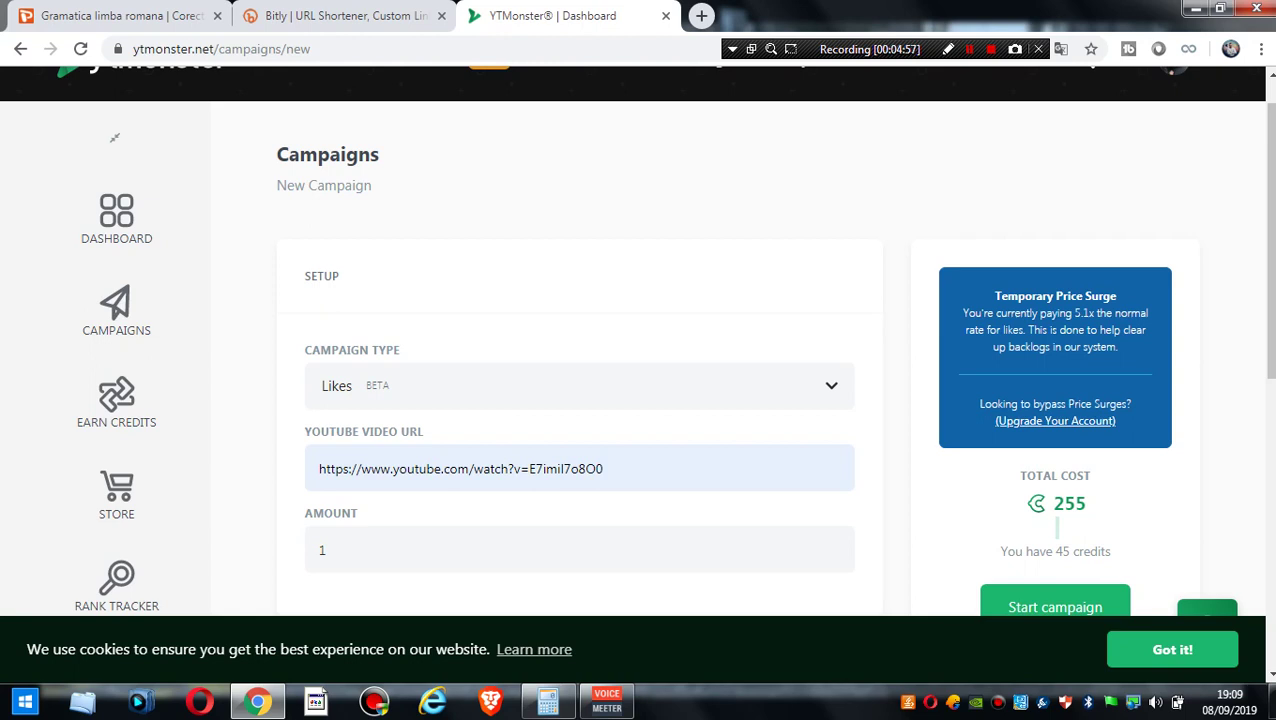
# - Switch the campaign type to Comments
pyautogui.click(580, 385)
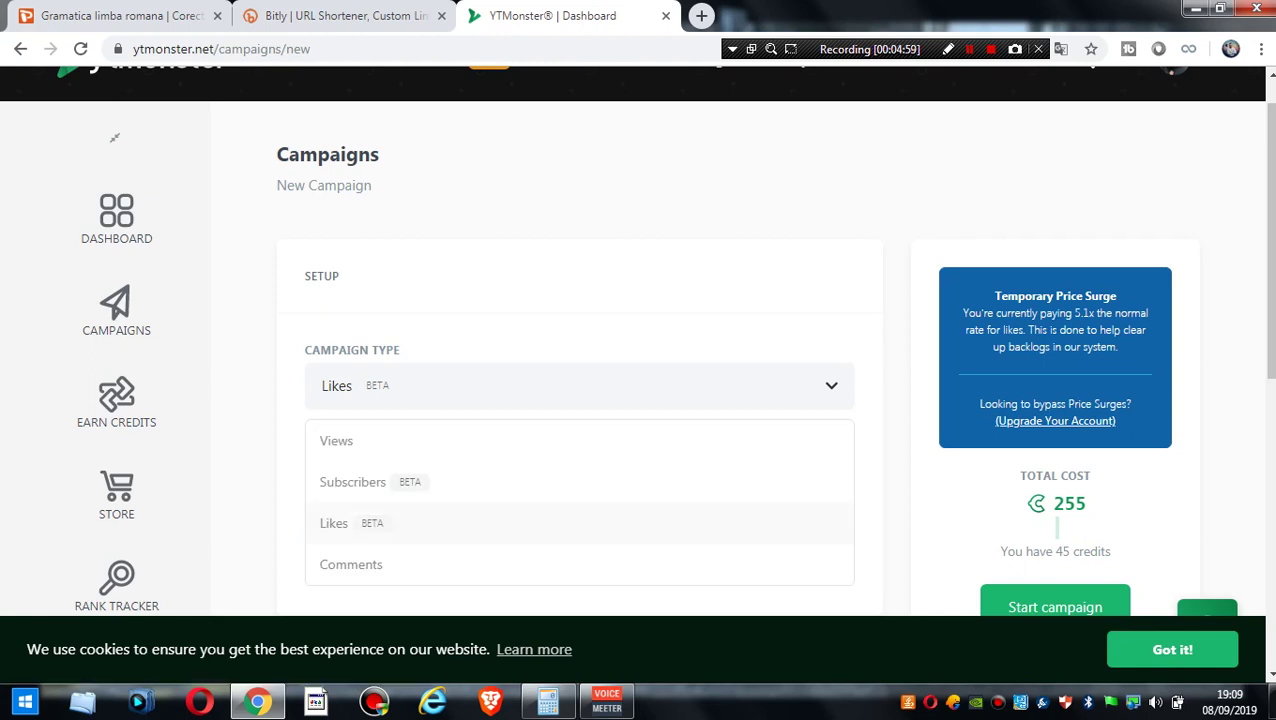
pyautogui.click(350, 564)
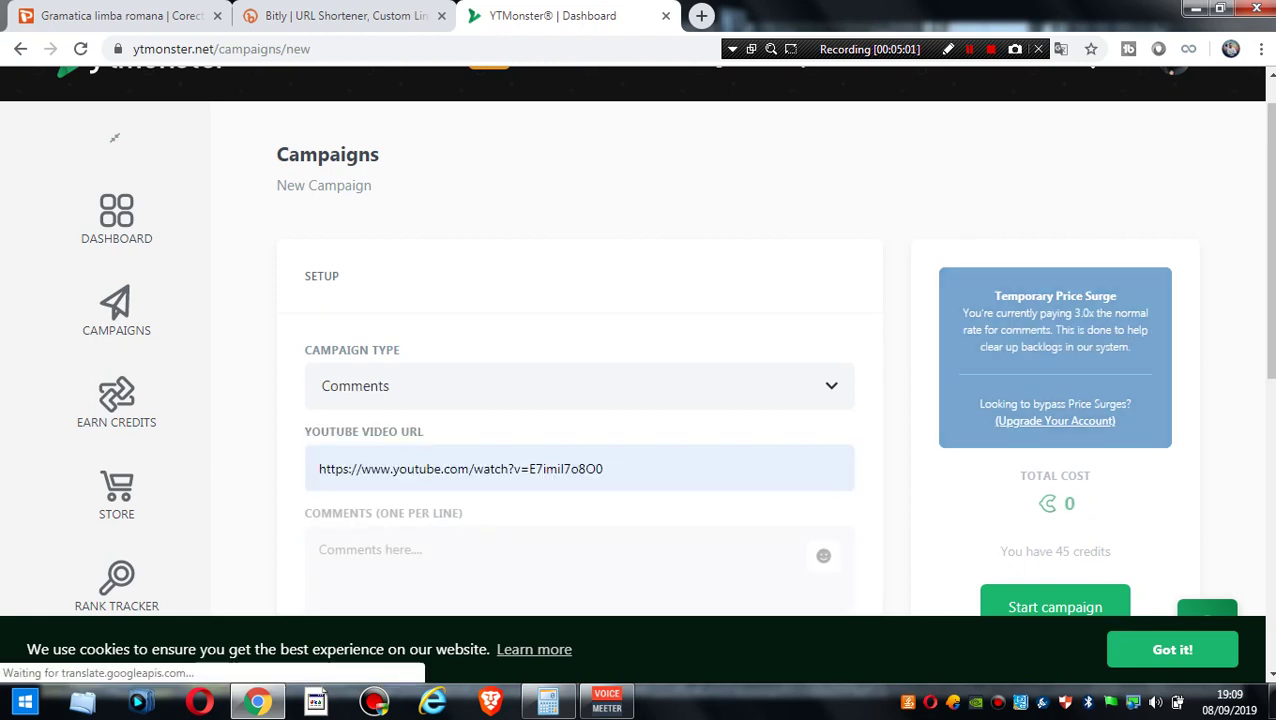
pyautogui.scroll(-2, 114, 137)
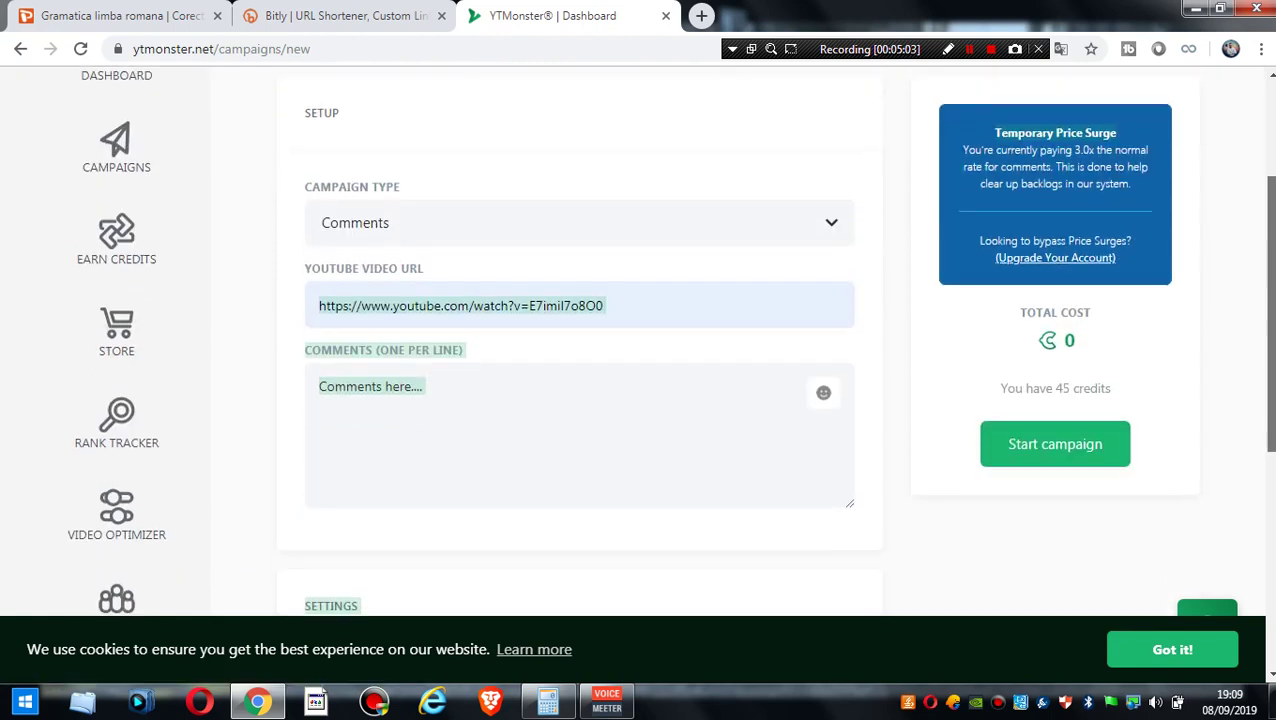
pyautogui.click(320, 376)
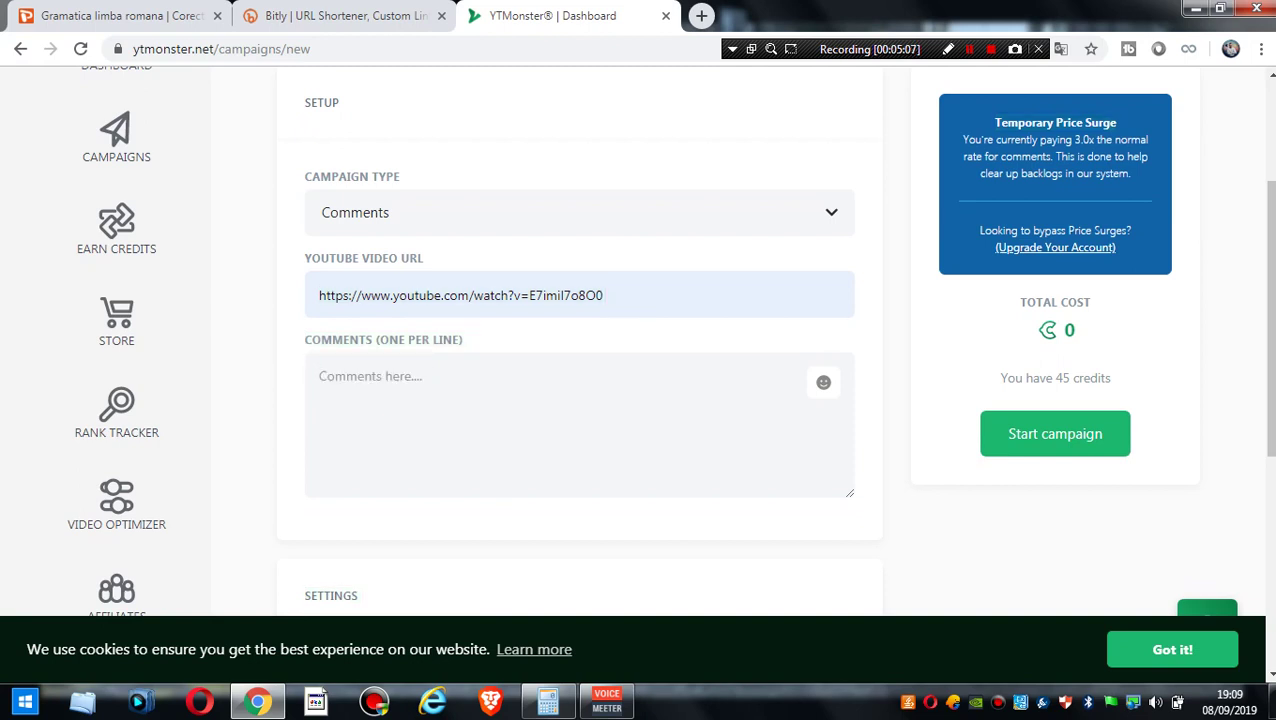
# - Write the test comment 'salut bro' in the comments box
pyautogui.scroll(-2, 640, 340)
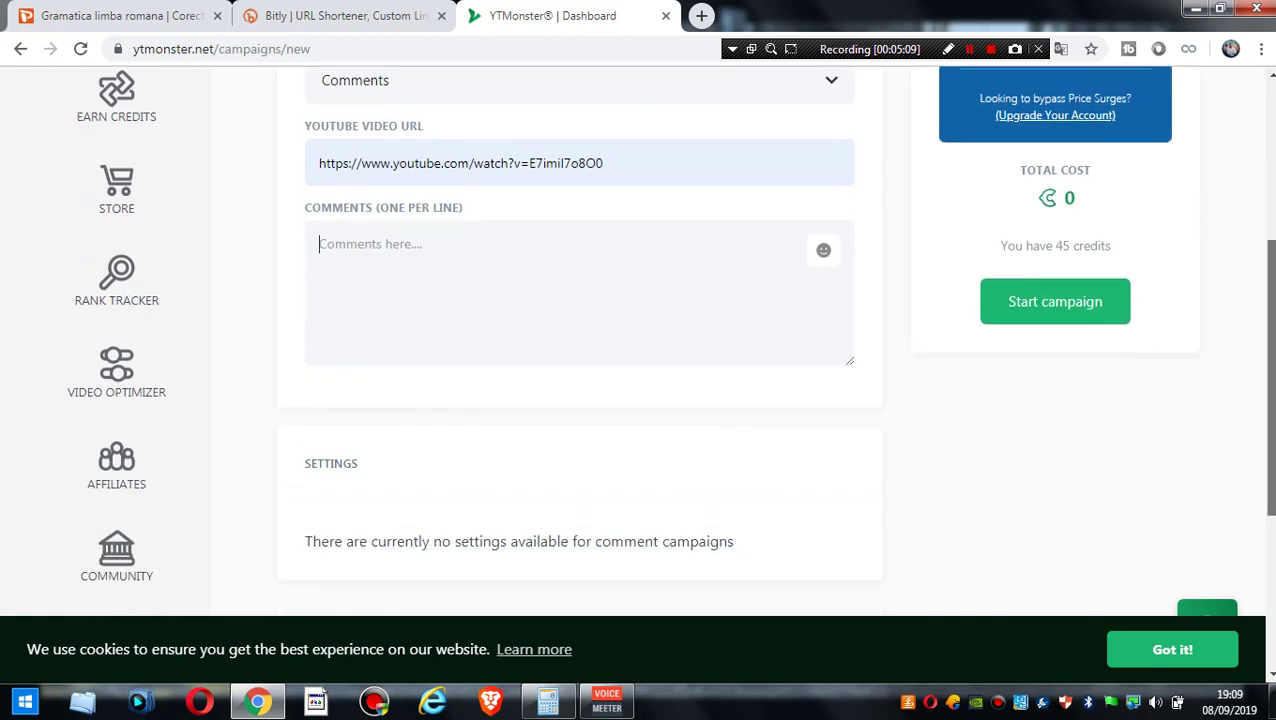
pyautogui.write('salu')
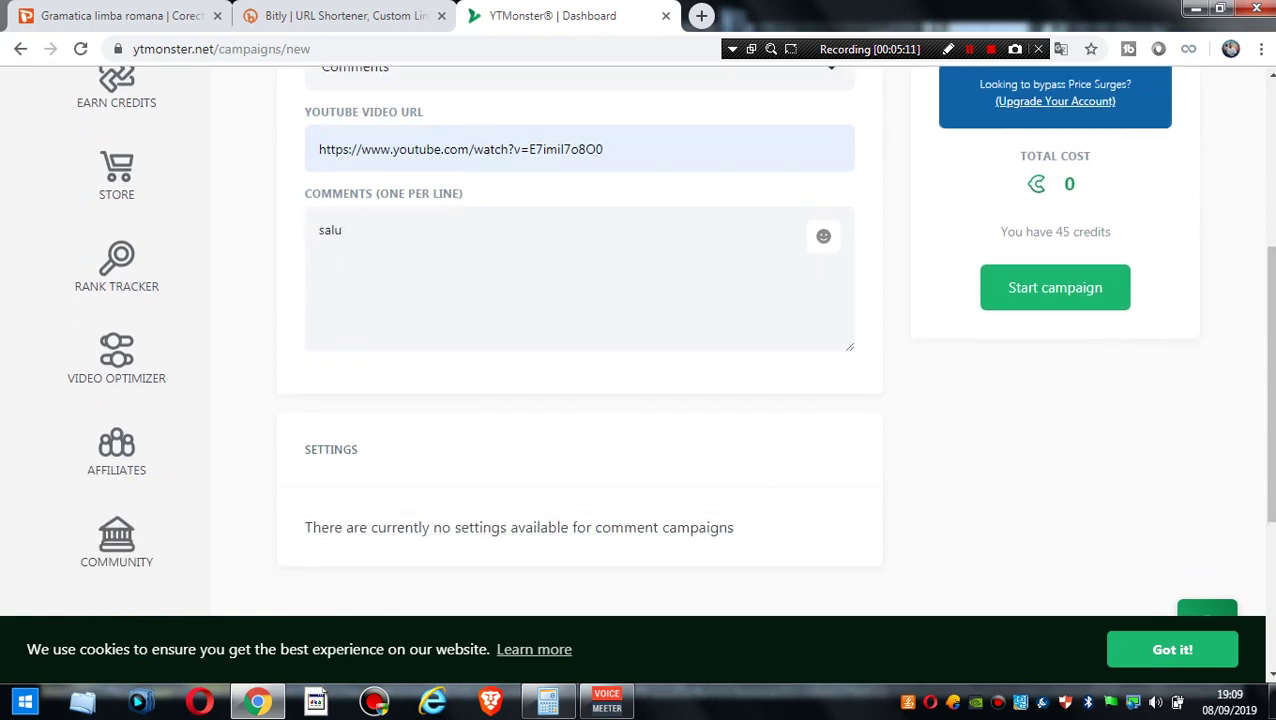
pyautogui.scroll(-3, 640, 340)
pyautogui.scroll(4, 640, 340)
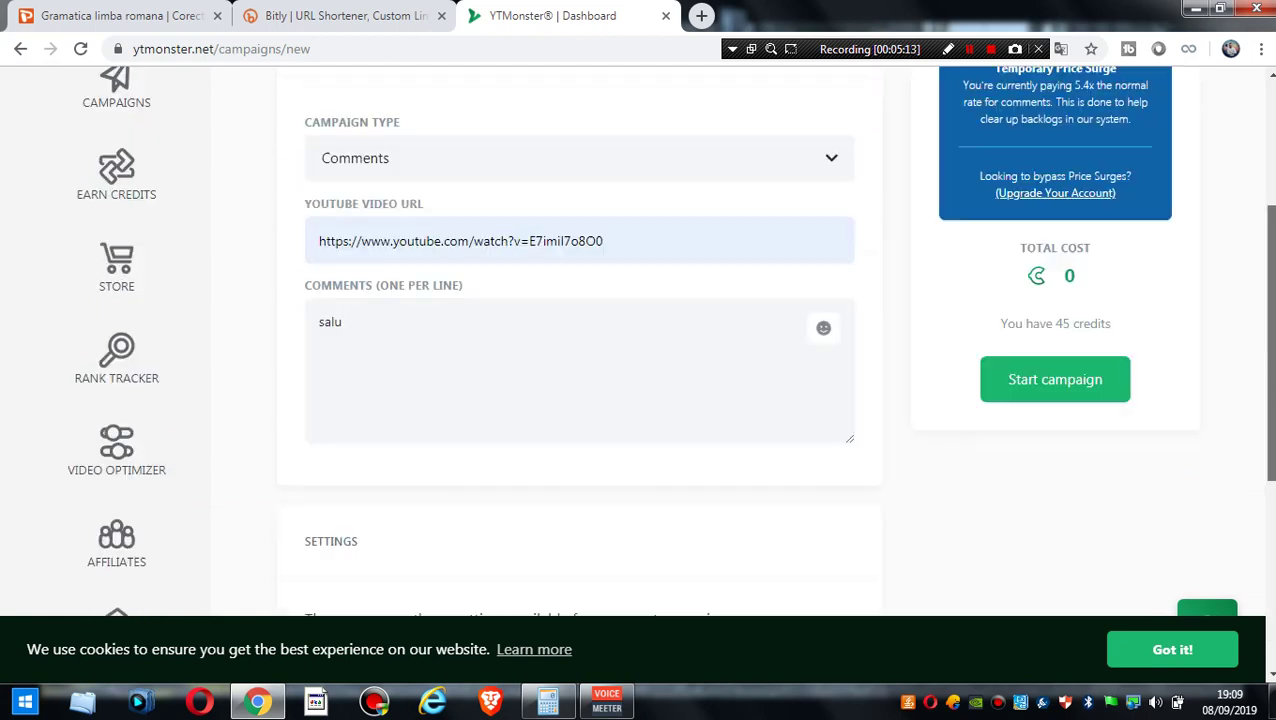
pyautogui.write('t bro')
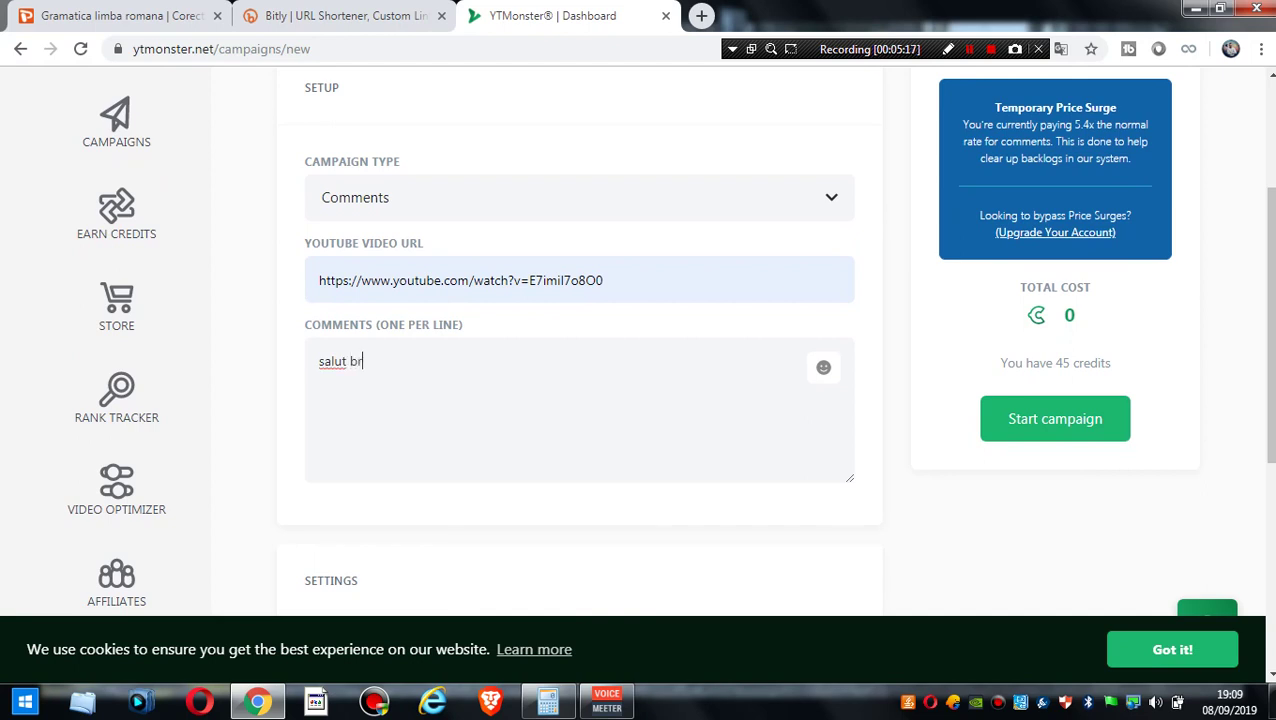
pyautogui.scroll(-1, 640, 340)
pyautogui.scroll(1, 640, 340)
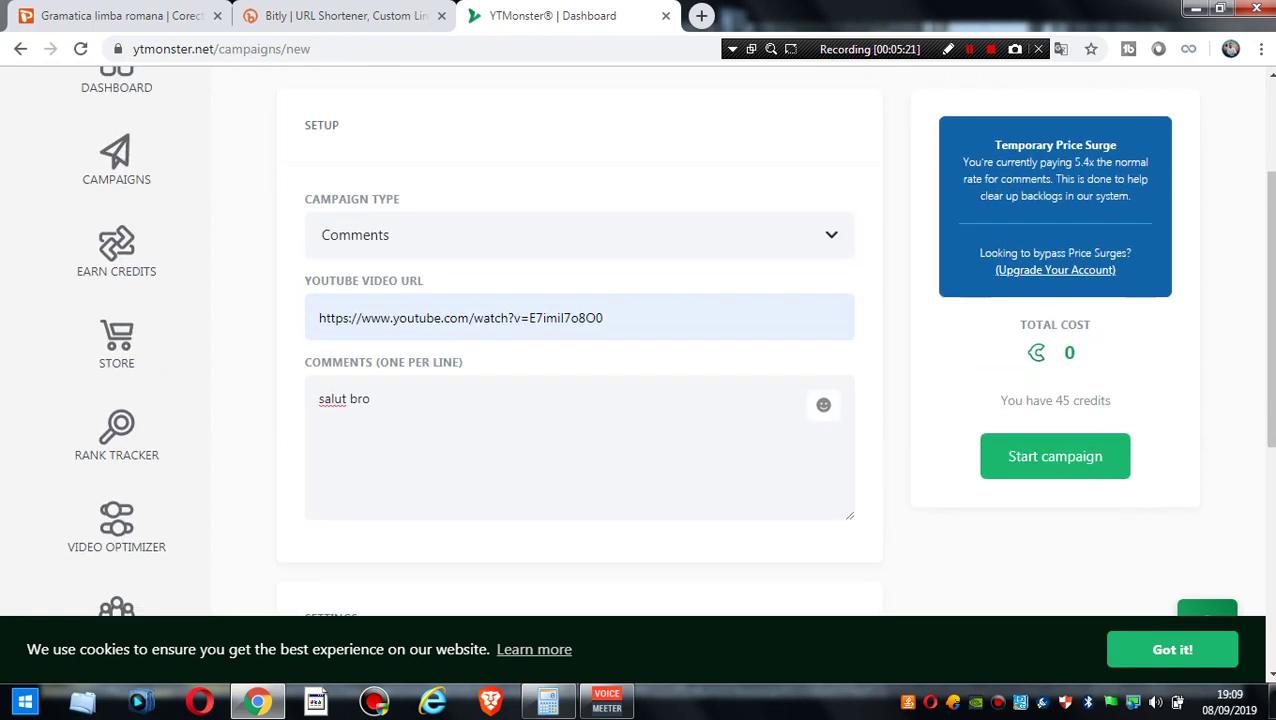
pyautogui.scroll(-1, 640, 340)
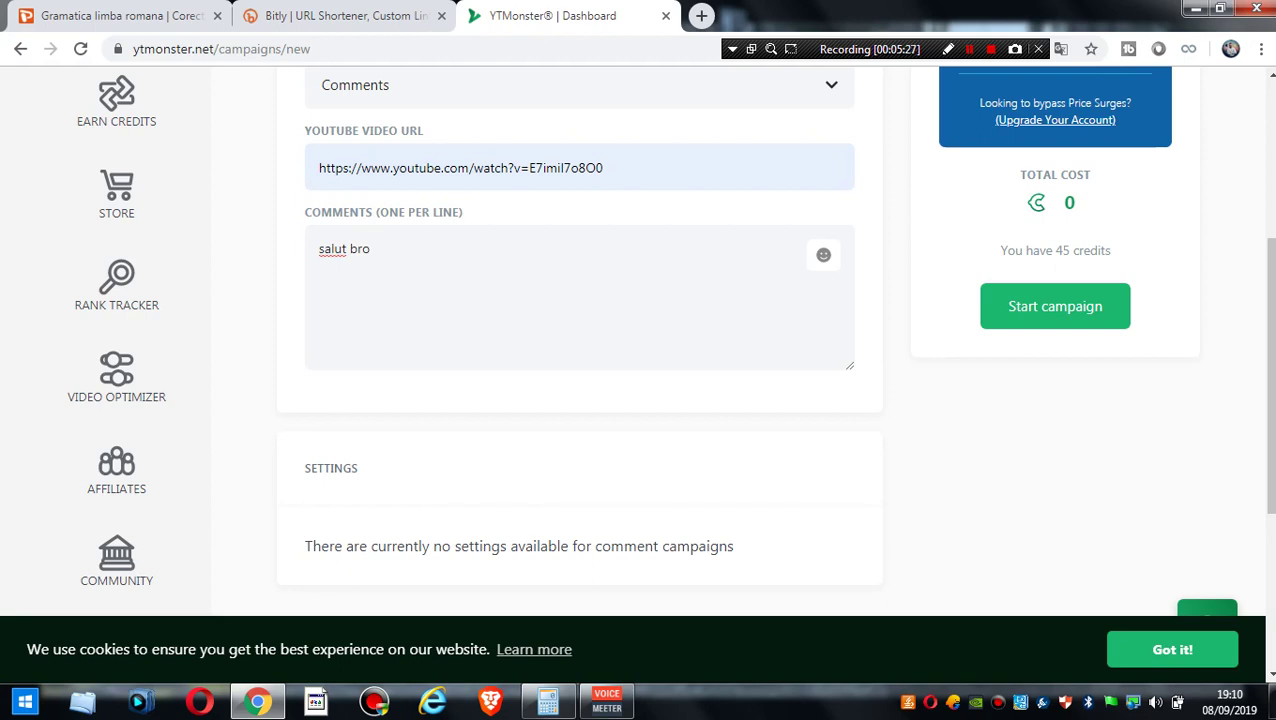
pyautogui.click(319, 249)
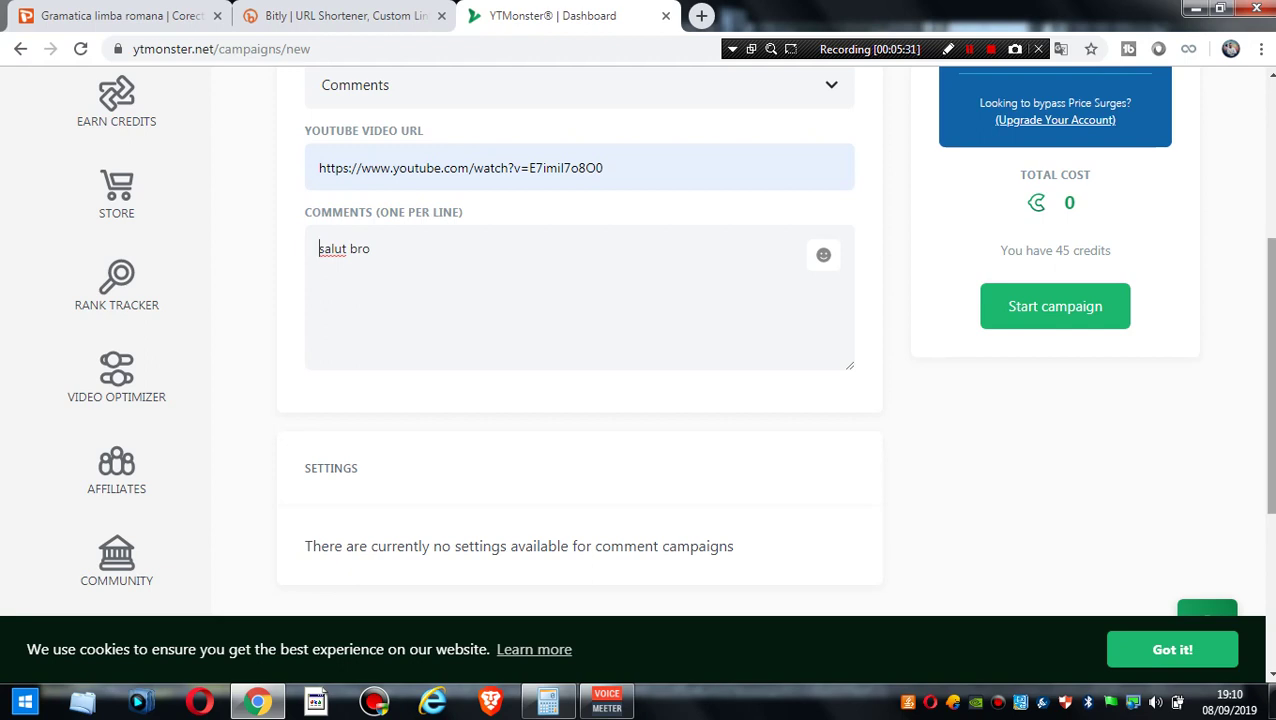
pyautogui.scroll(4, 640, 340)
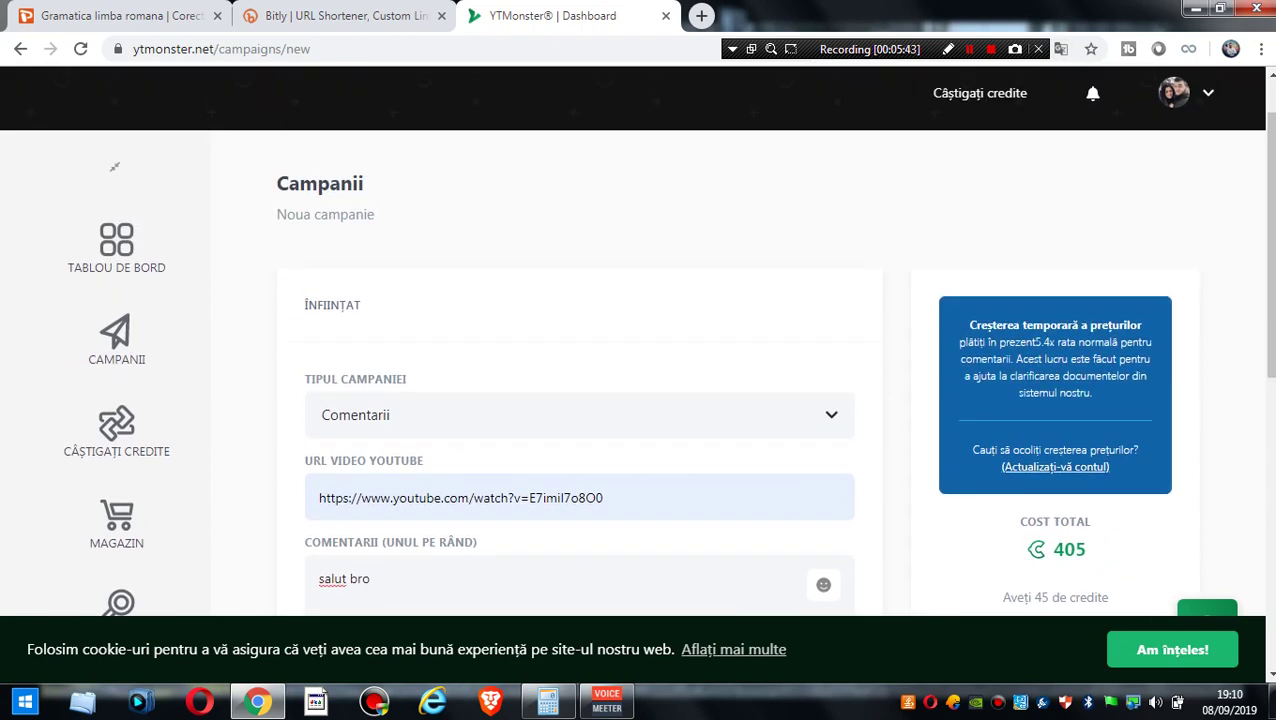
pyautogui.click(579, 414)
# - Switch the campaign to Views and compute 60 × 5 = 300 in Calculator
pyautogui.click(336, 467)
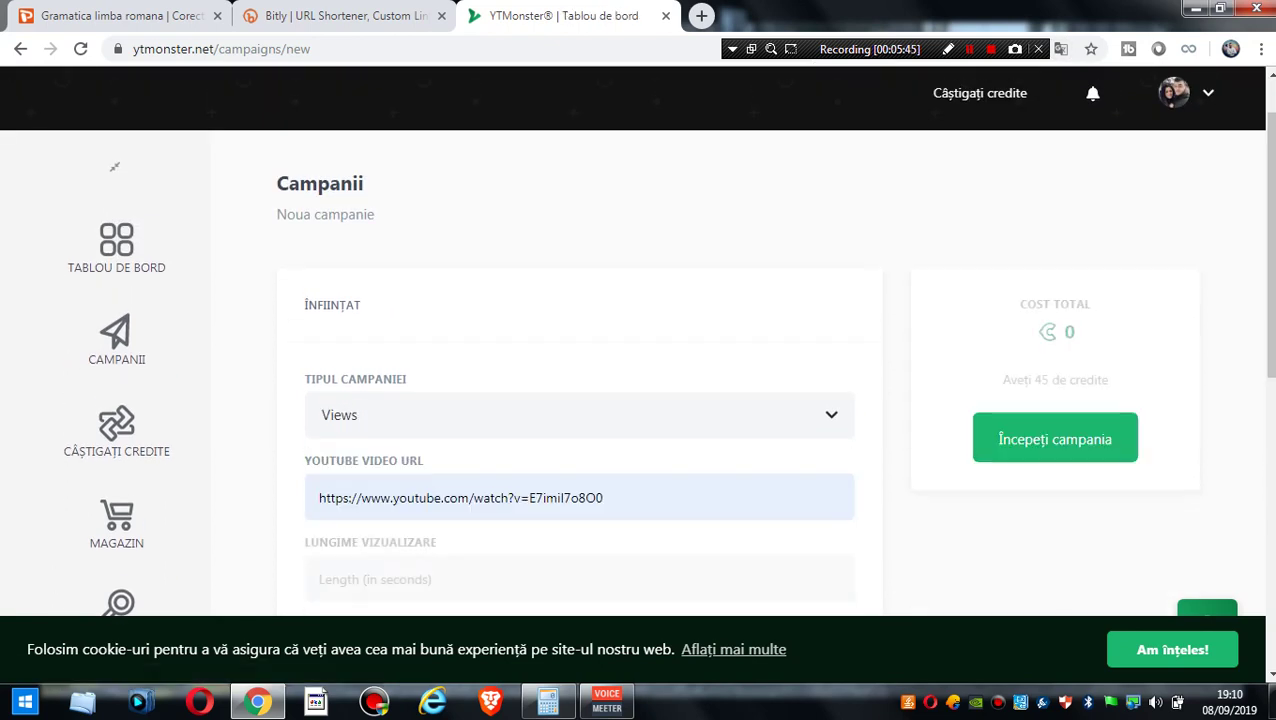
pyautogui.scroll(-2, 640, 340)
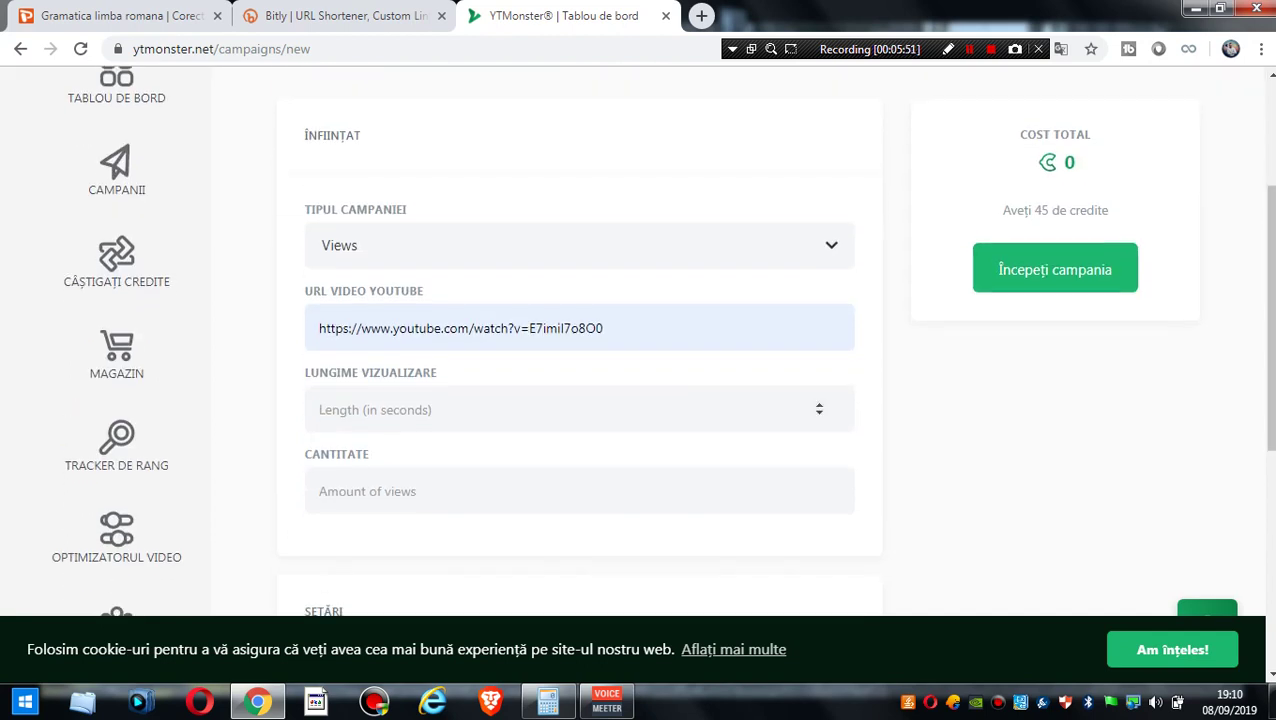
pyautogui.press('super')
pyautogui.write('cal')
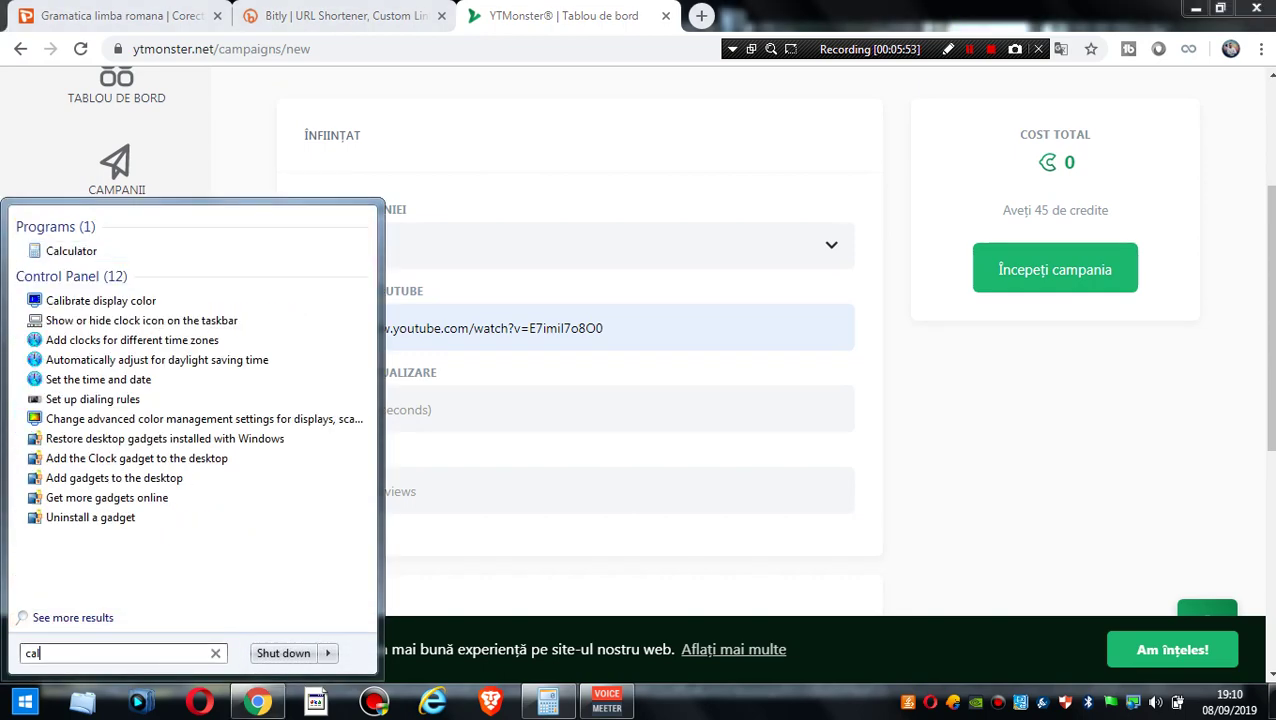
pyautogui.press('Return')
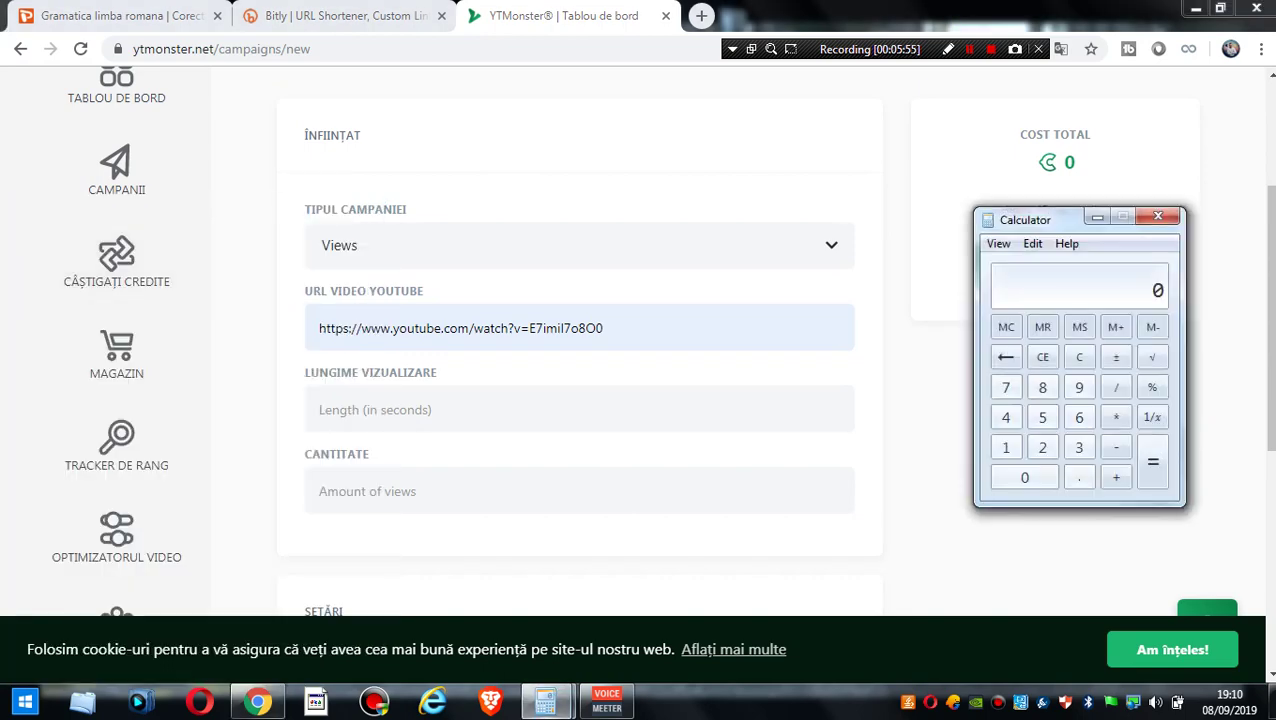
pyautogui.write('60 ')
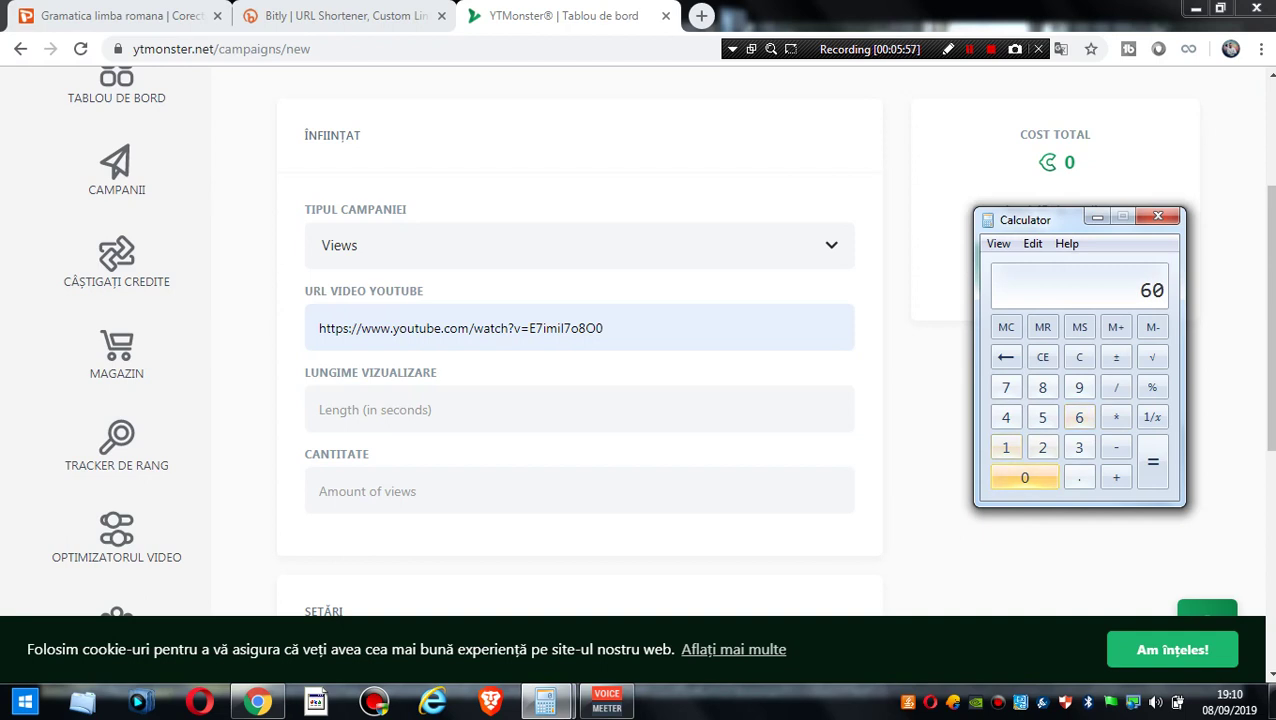
pyautogui.write('*')
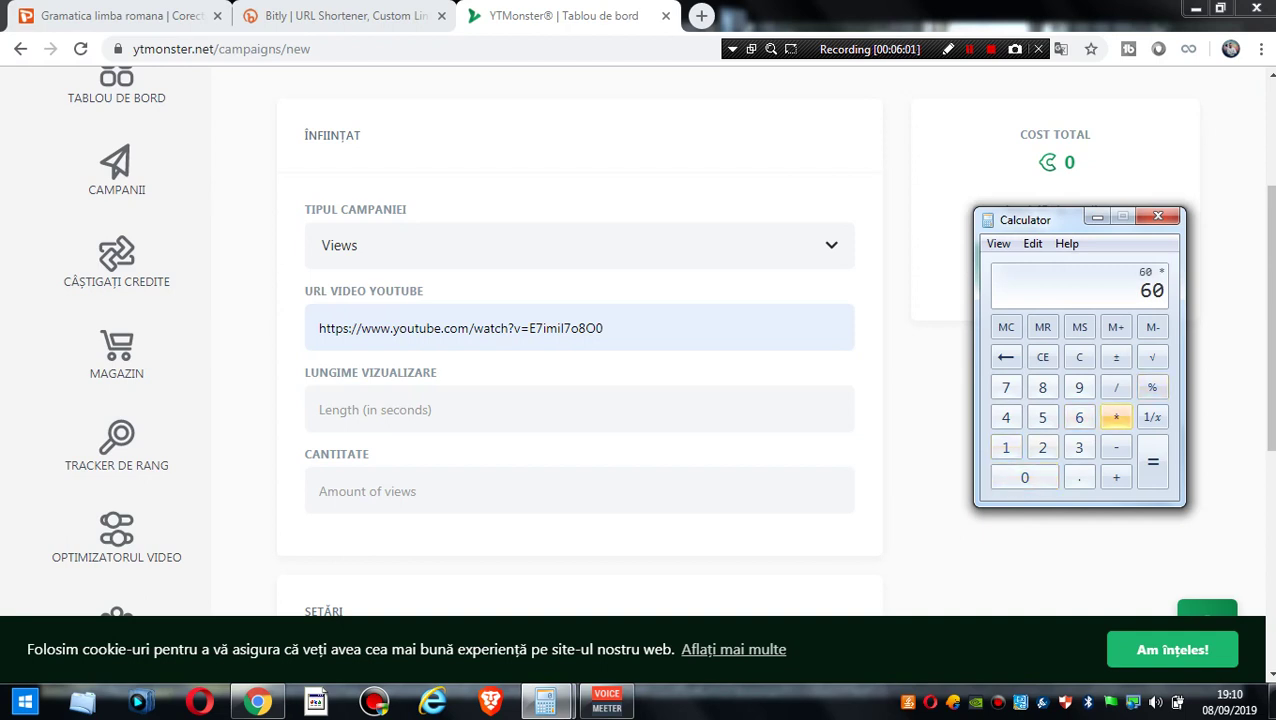
pyautogui.moveTo(1030, 219); pyautogui.dragTo(703, 184)
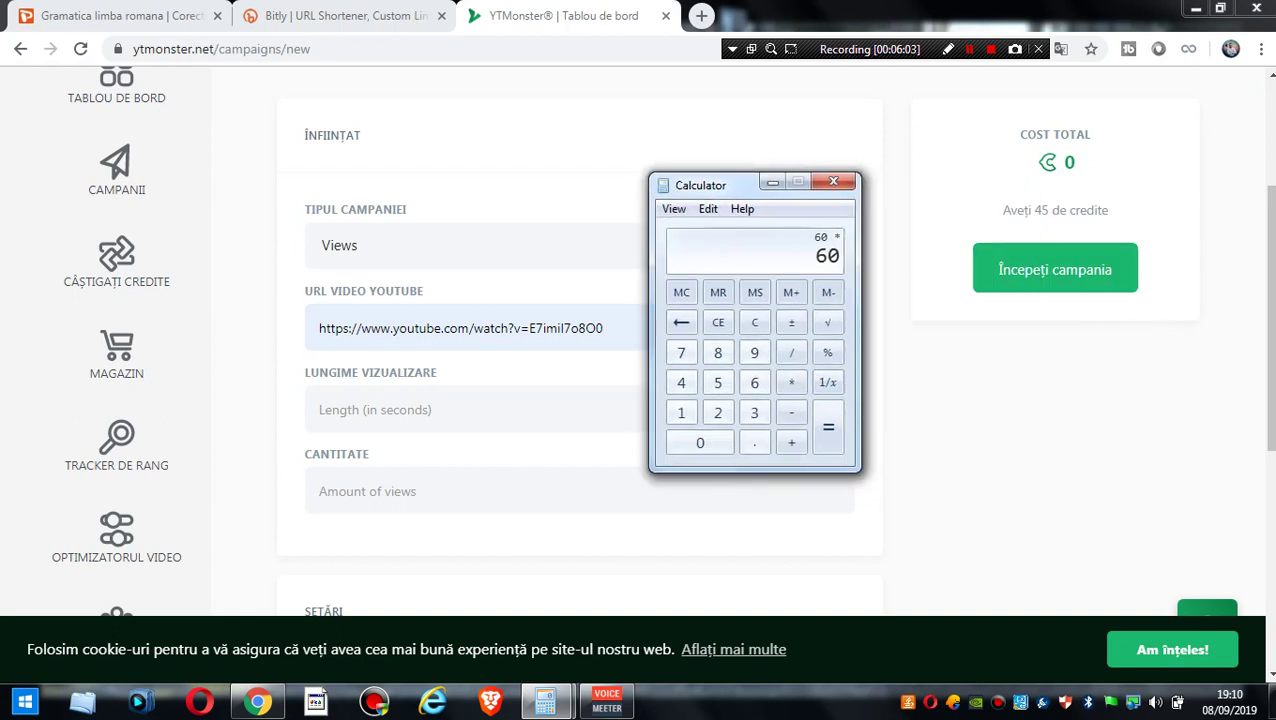
pyautogui.write('5')
pyautogui.press('Return')
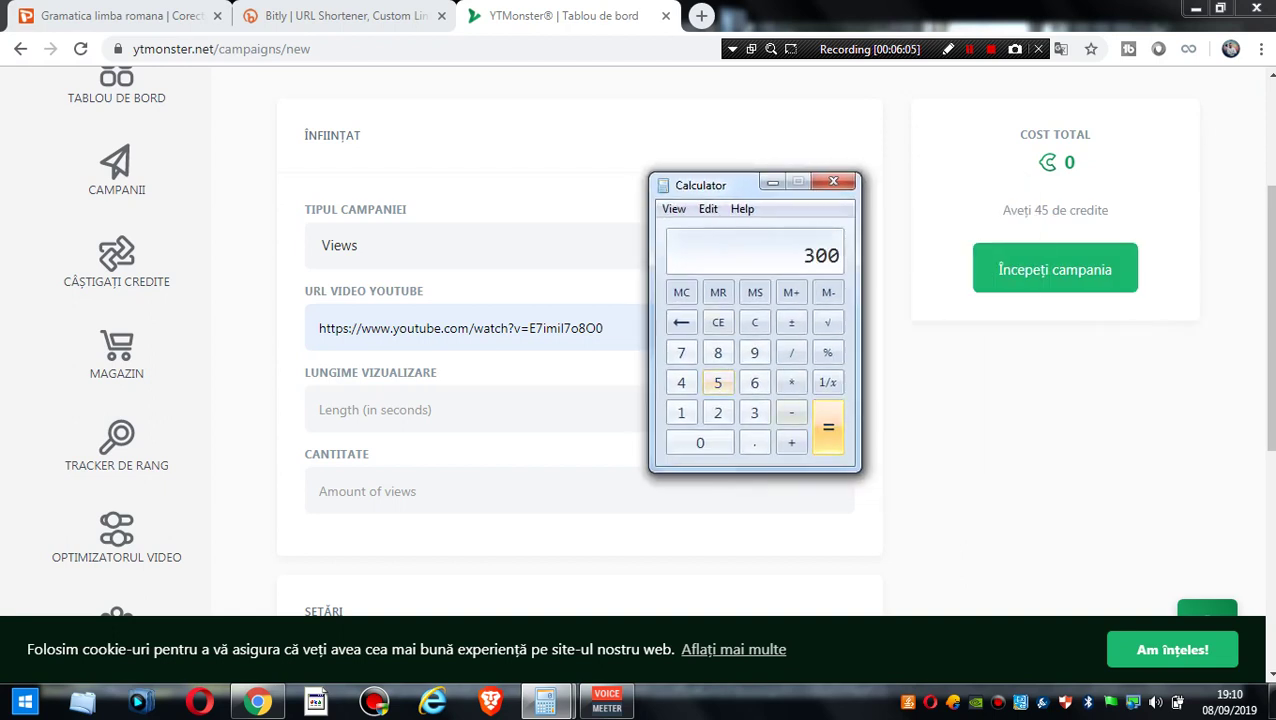
pyautogui.click(380, 410)
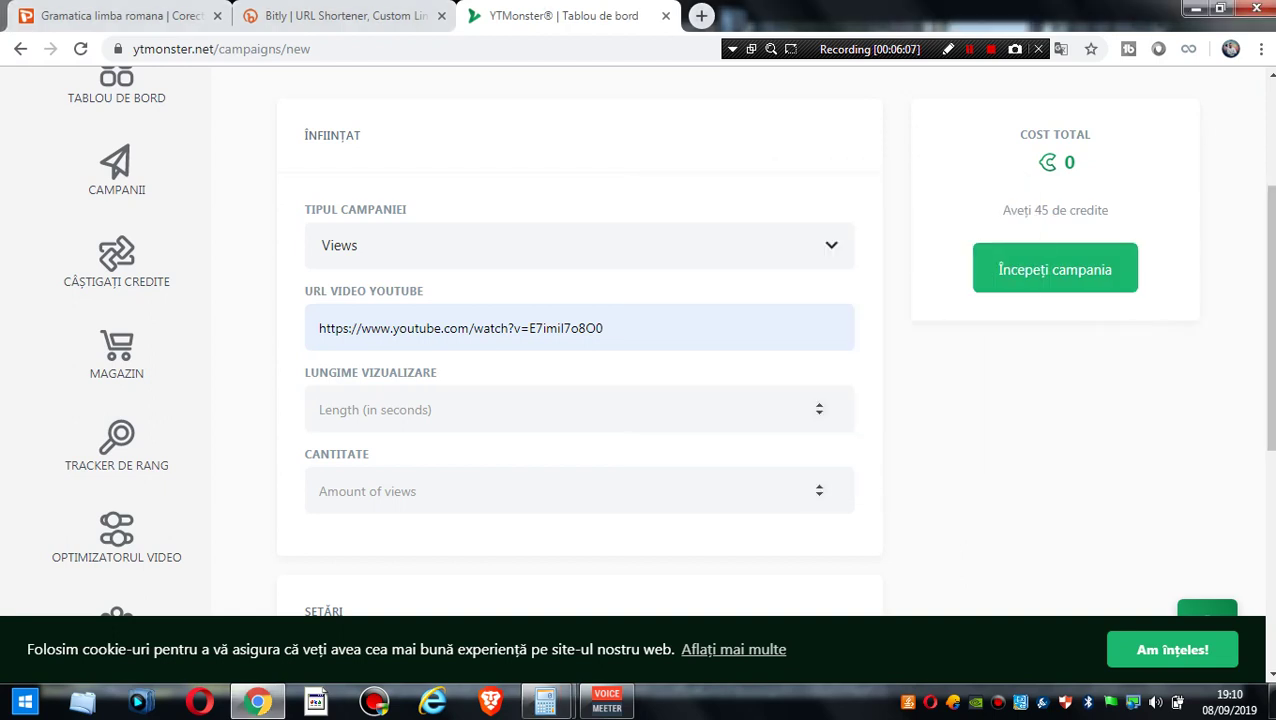
# - Enter a 300-second view length and 100 views, bringing the total to 5,660 credits
pyautogui.write('300')
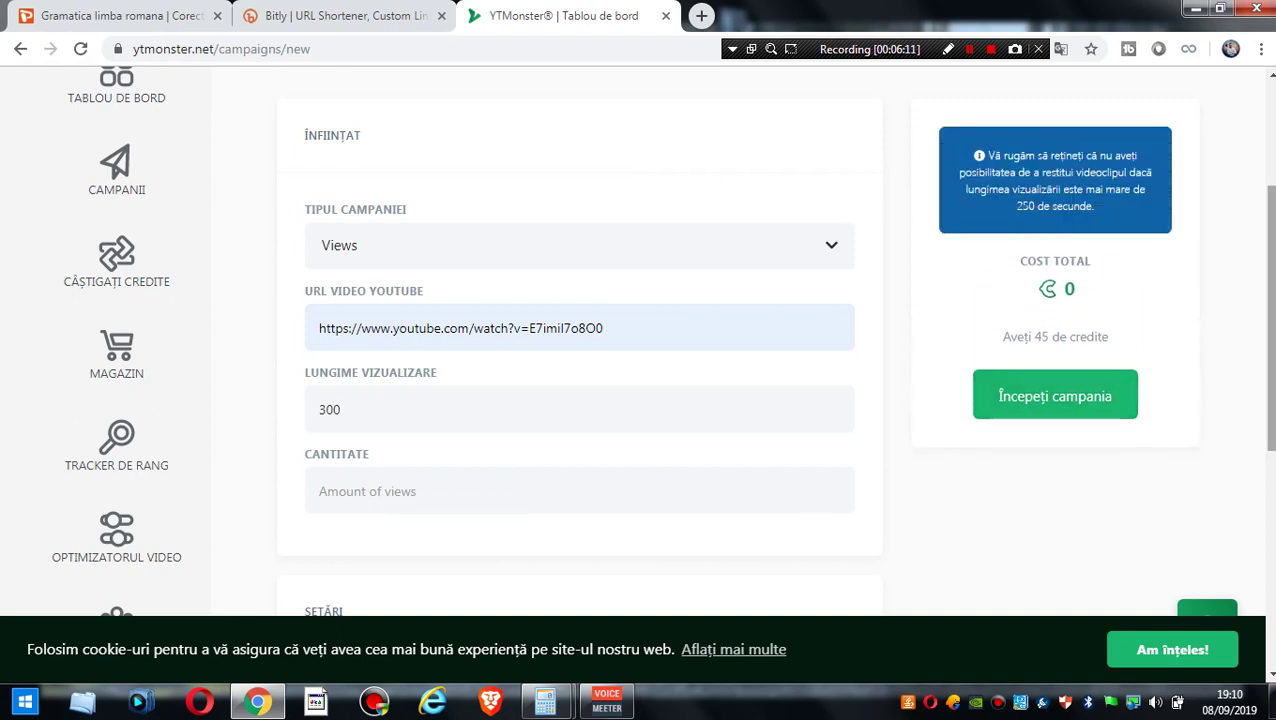
pyautogui.scroll(-2, 662, 340)
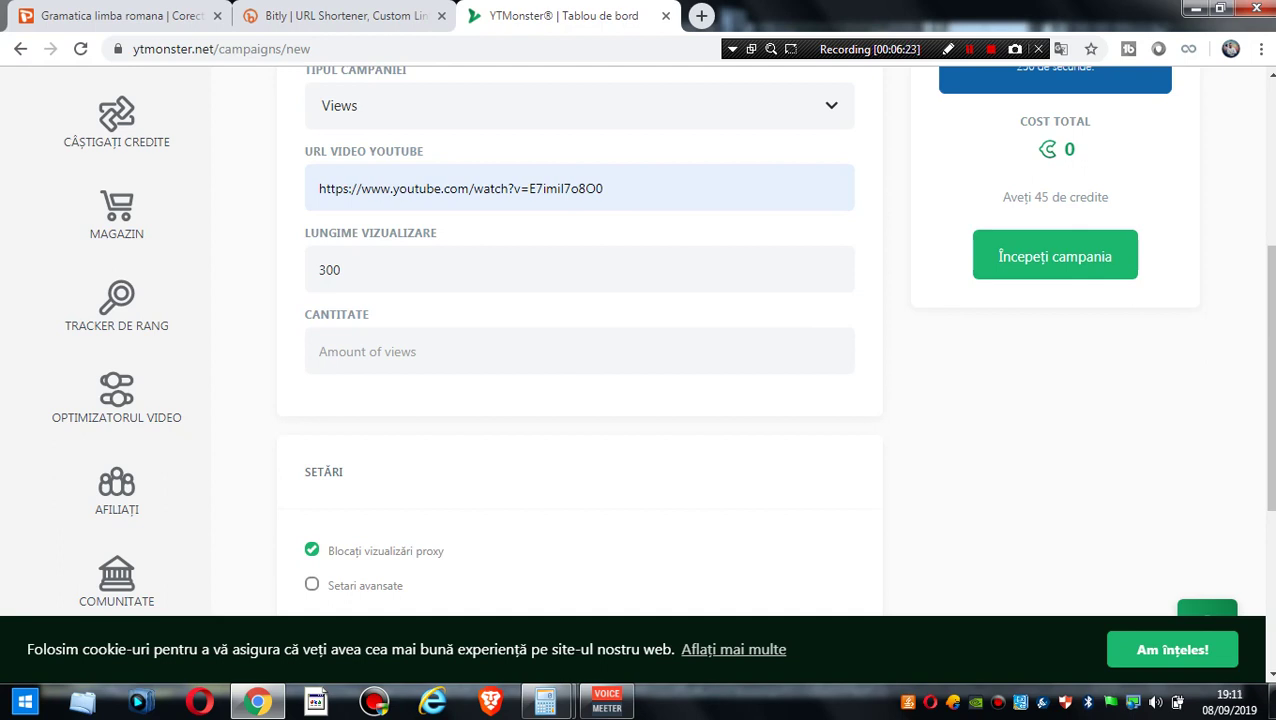
pyautogui.click(500, 351)
pyautogui.write('100')
pyautogui.press('BackSpace')
pyautogui.press('BackSpace')
pyautogui.write('00')
pyautogui.press('Tab')
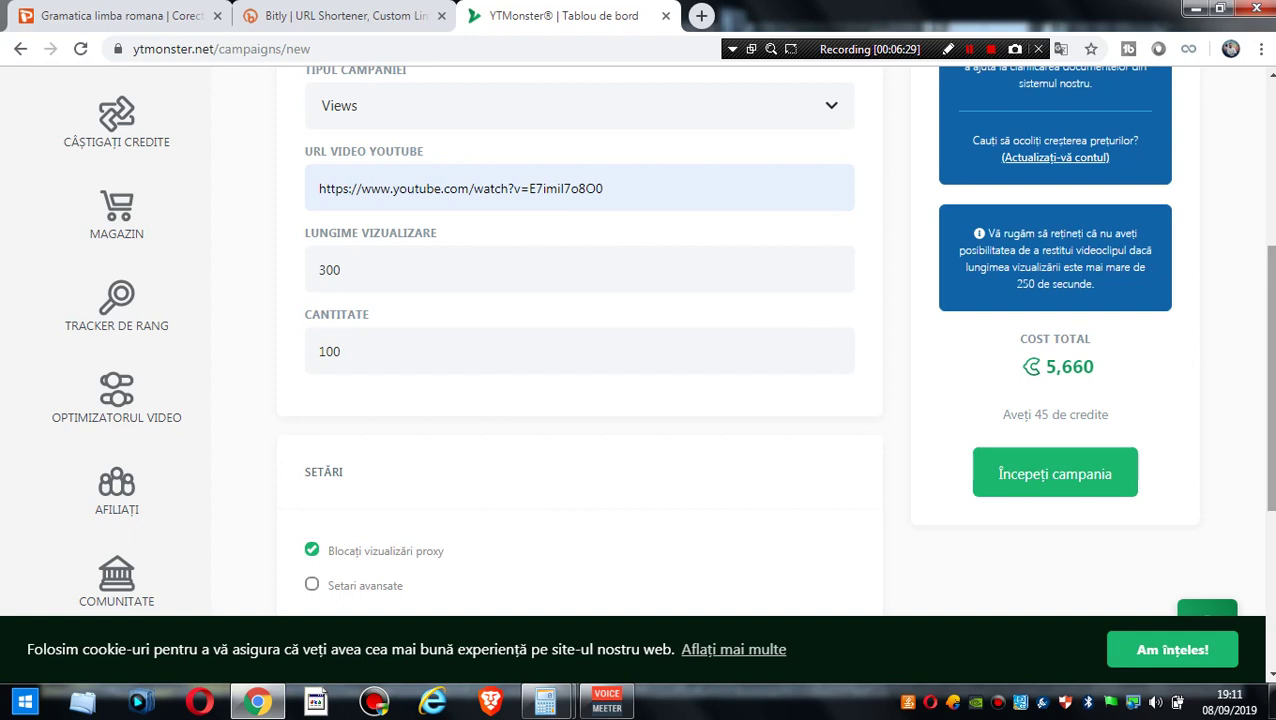
pyautogui.scroll(-1, 638, 350)
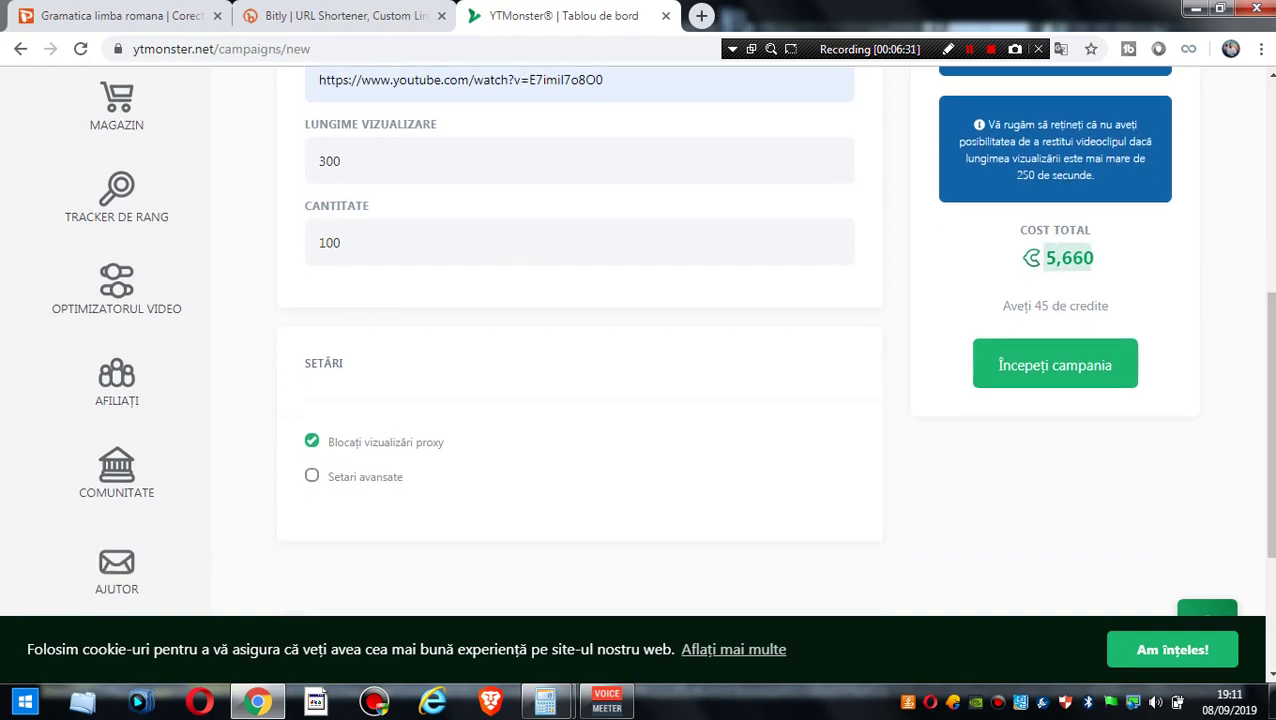
pyautogui.moveTo(1003, 306); pyautogui.dragTo(1080, 306)
pyautogui.click(1080, 306)
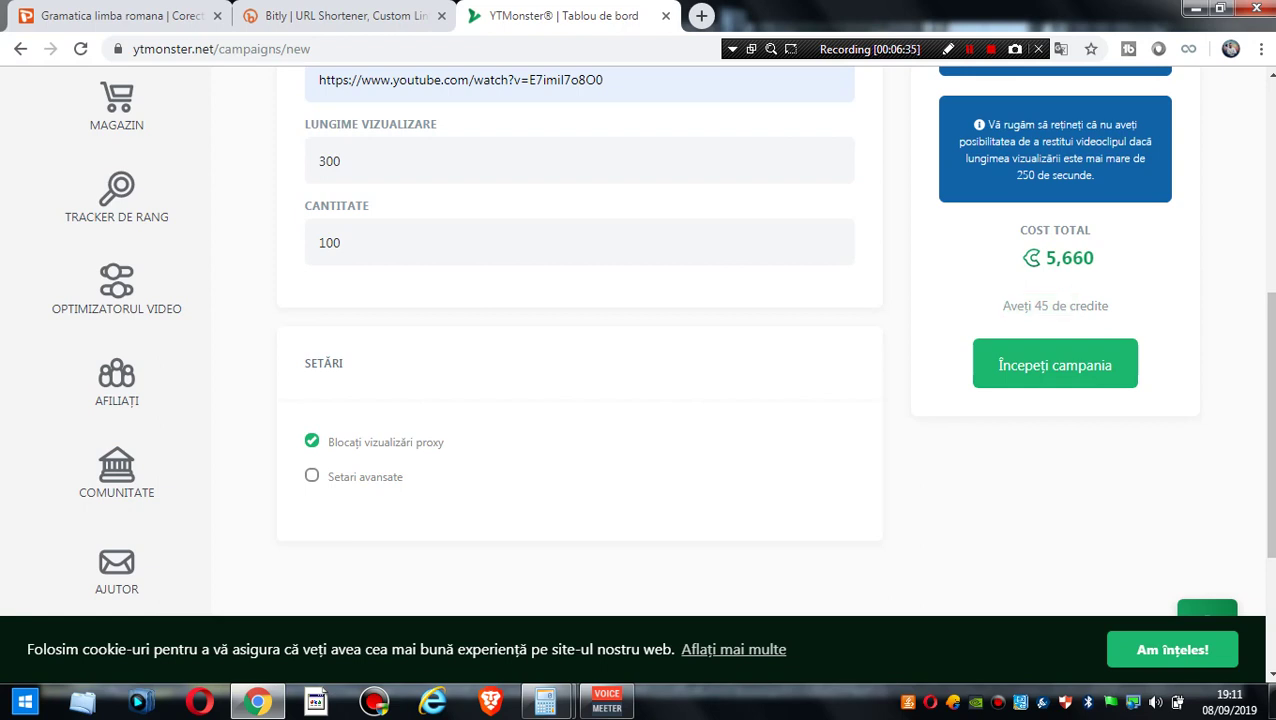
pyautogui.scroll(1, 1080, 306)
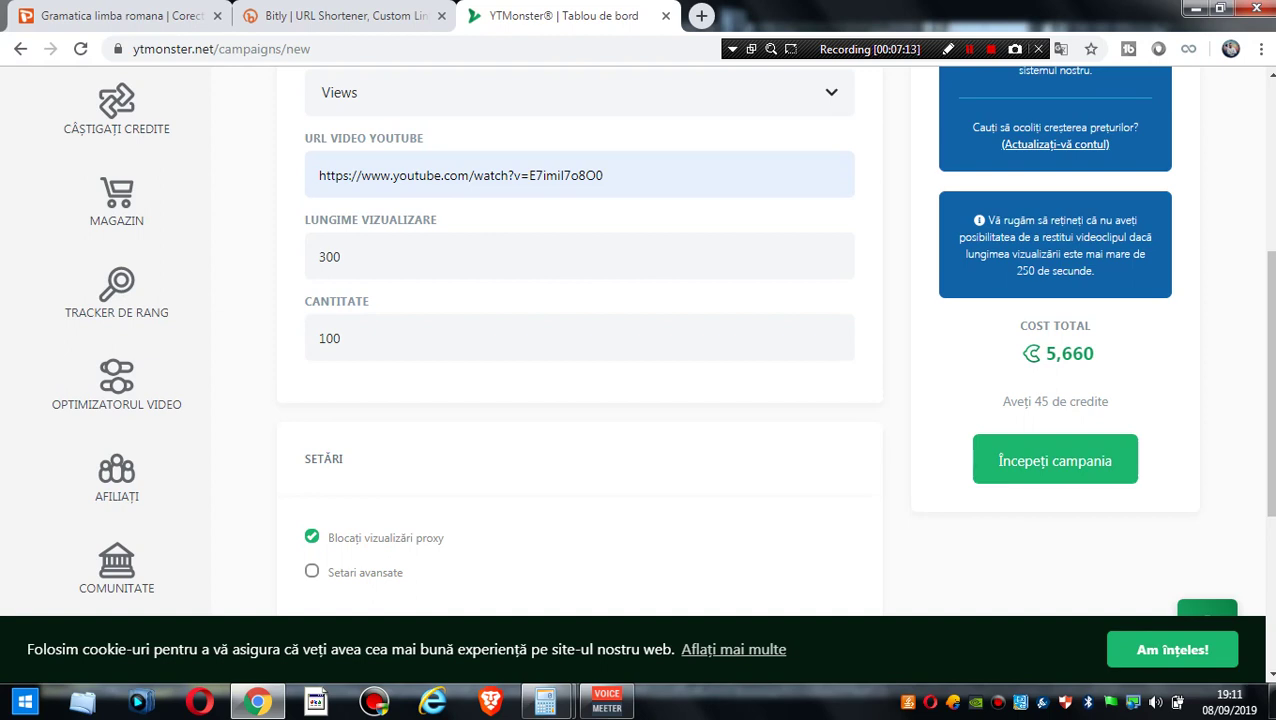
# - Select the 300 view length and compute 60 × 3 = 180 in Calculator
pyautogui.click(340, 256)
pyautogui.doubleClick(340, 256)
pyautogui.moveTo(545, 702)
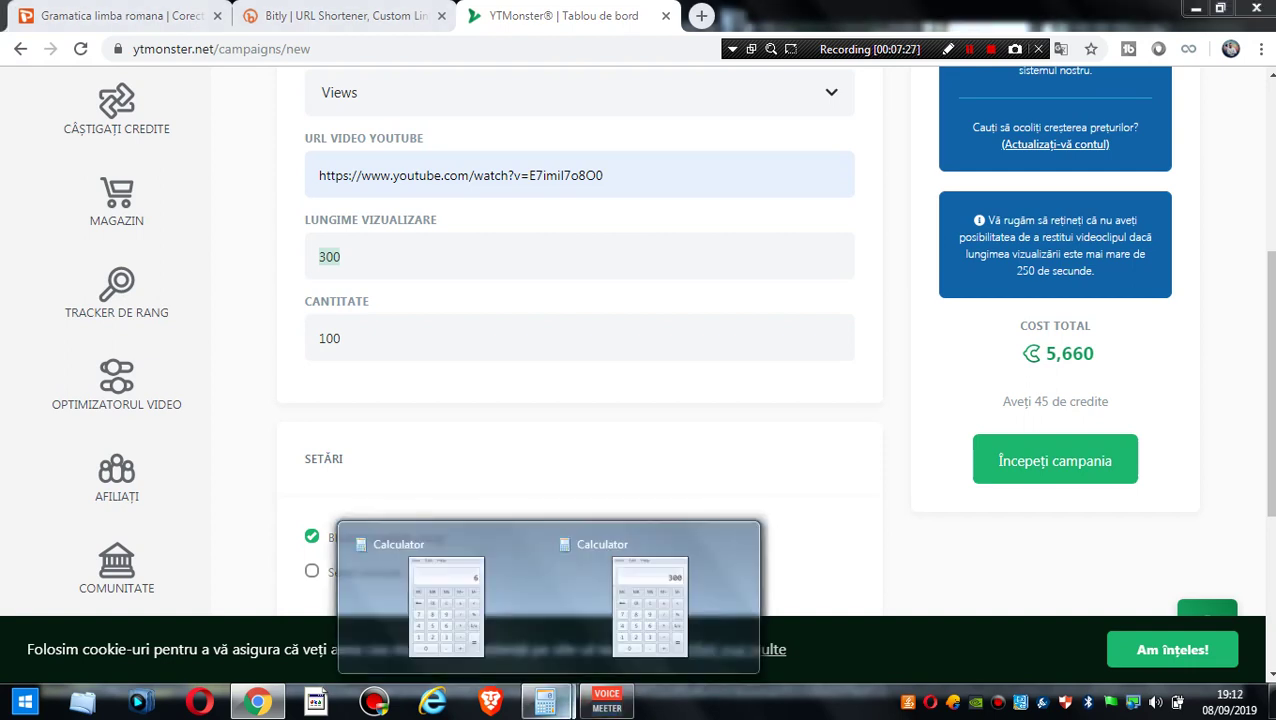
pyautogui.click(650, 600)
pyautogui.click(754, 322)
pyautogui.click(754, 382)
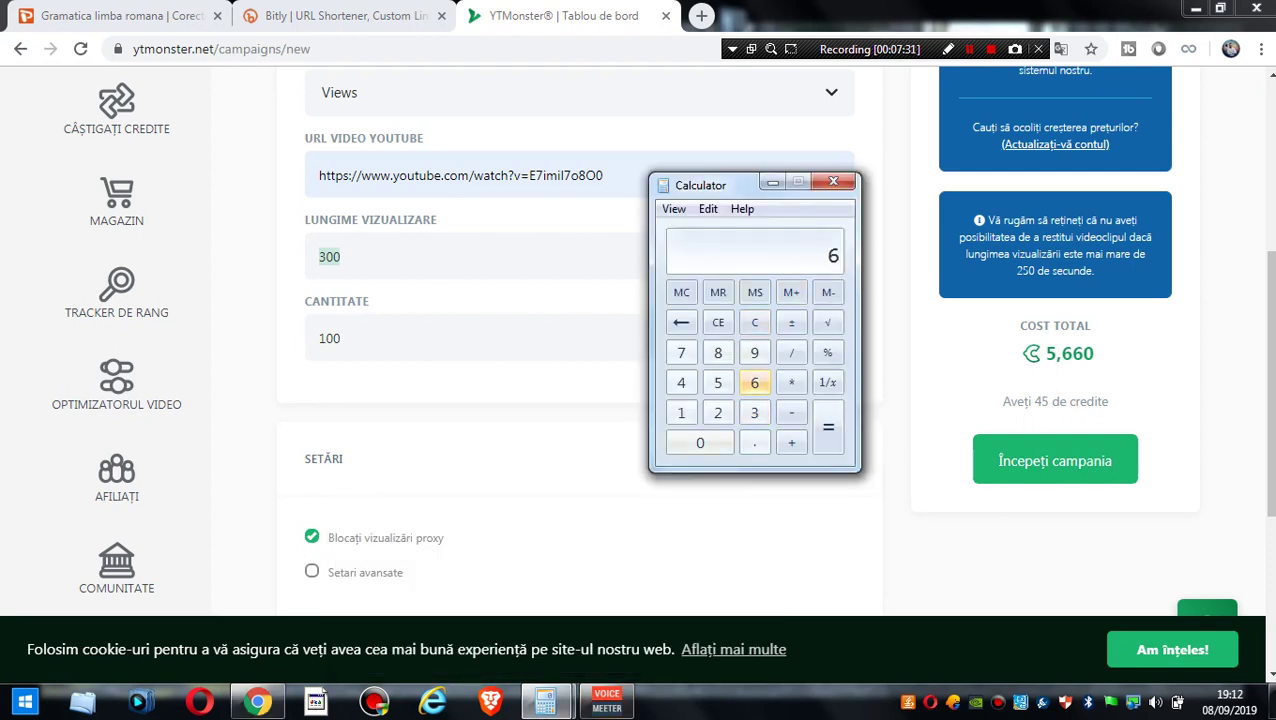
pyautogui.click(700, 442)
pyautogui.click(791, 382)
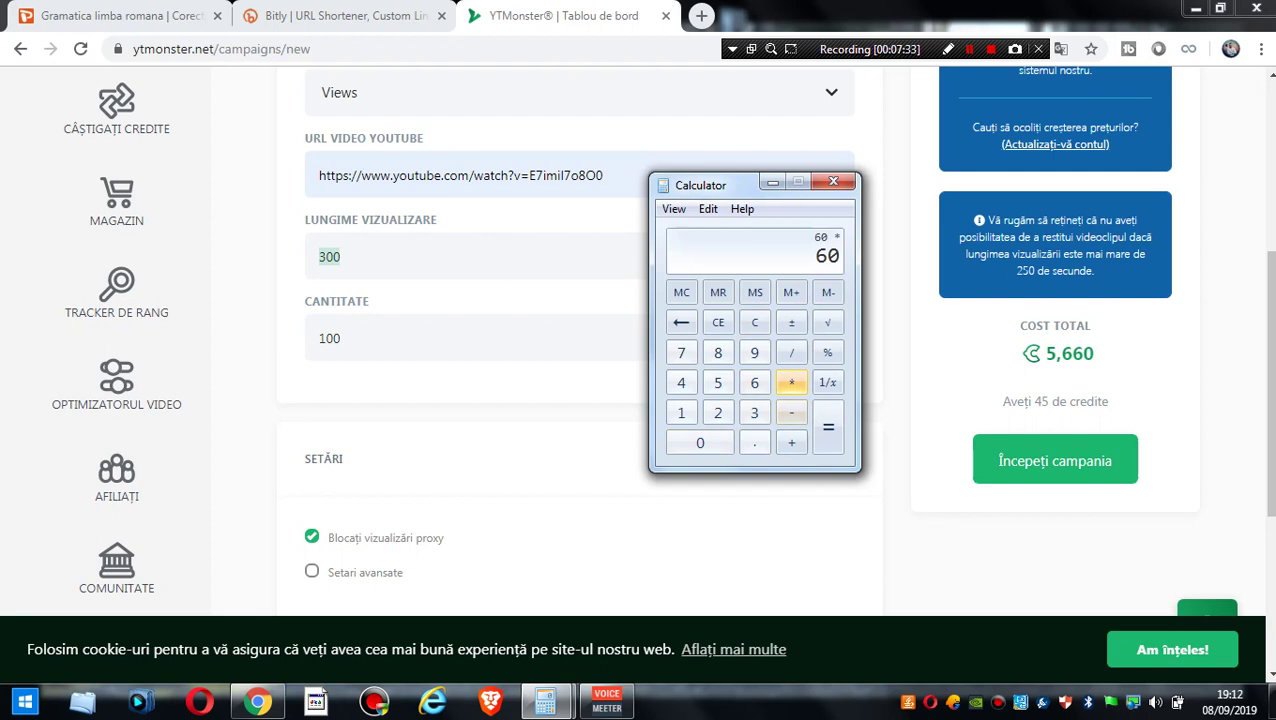
pyautogui.click(754, 412)
pyautogui.click(828, 427)
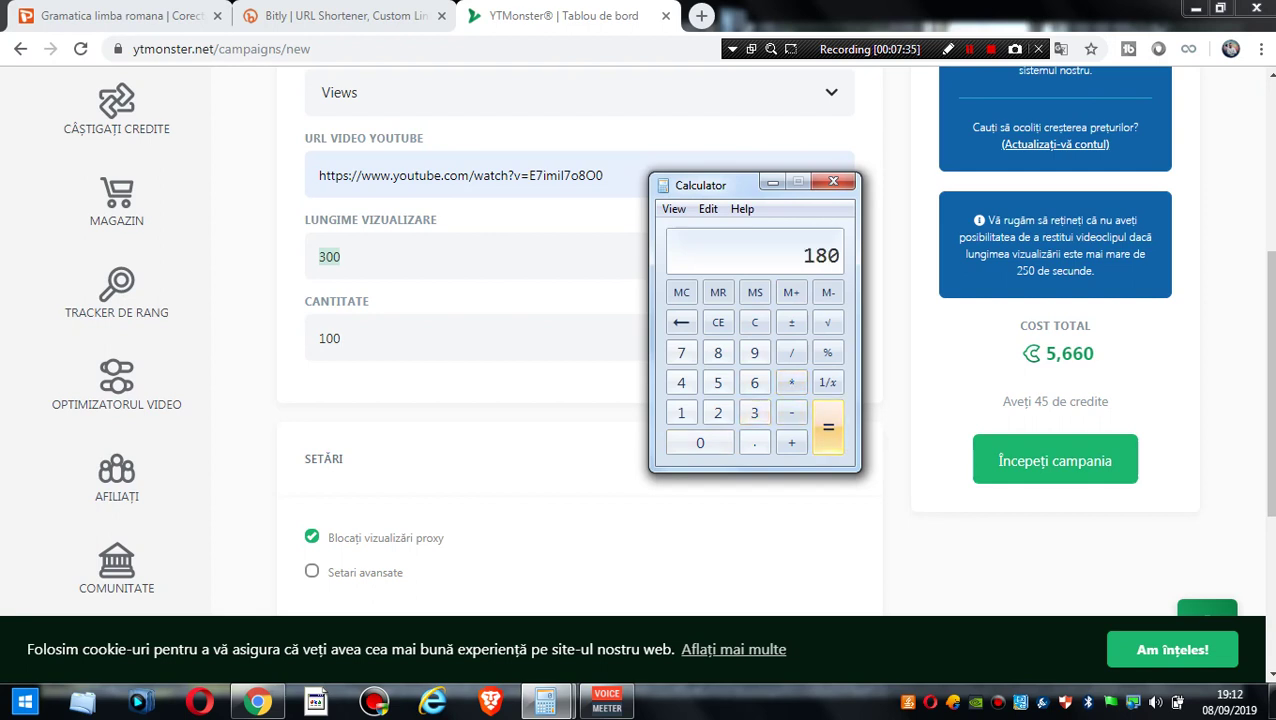
# - Replace the view length with 180, submit the form, then go back to it
pyautogui.click(343, 256)
pyautogui.hotkey('ctrl', 'a')
pyautogui.write('180')
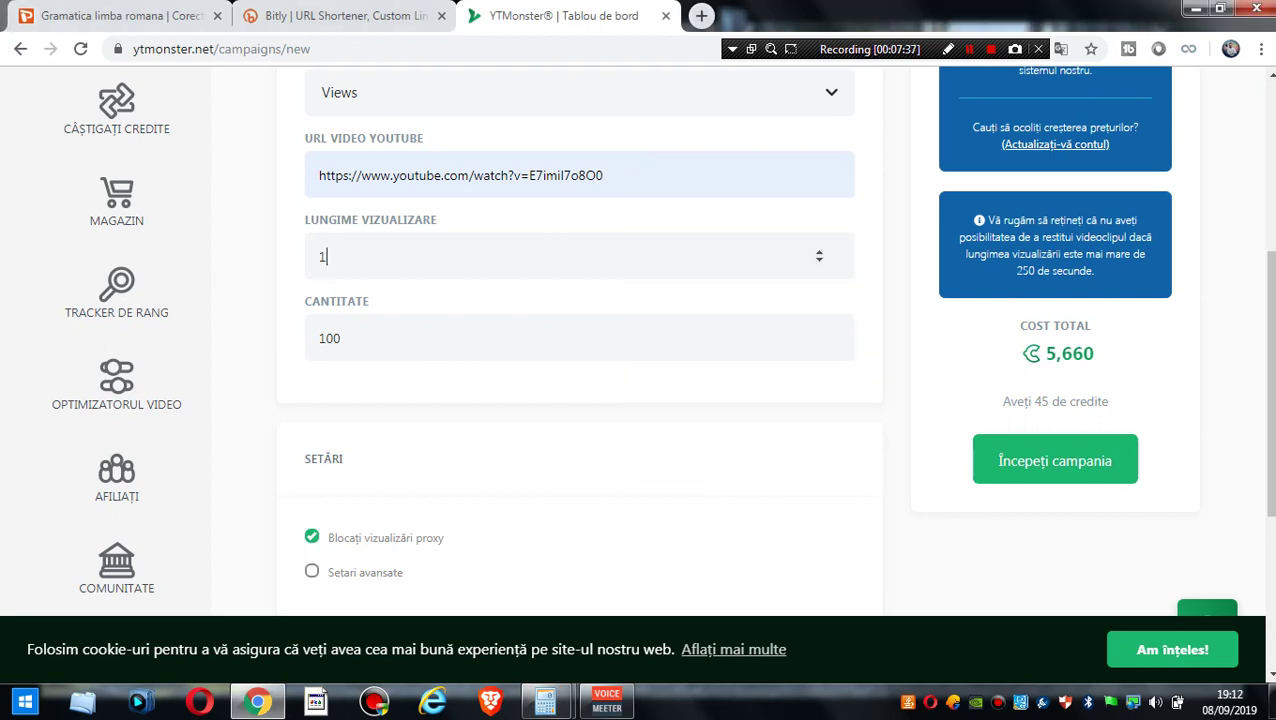
pyautogui.press('Return')
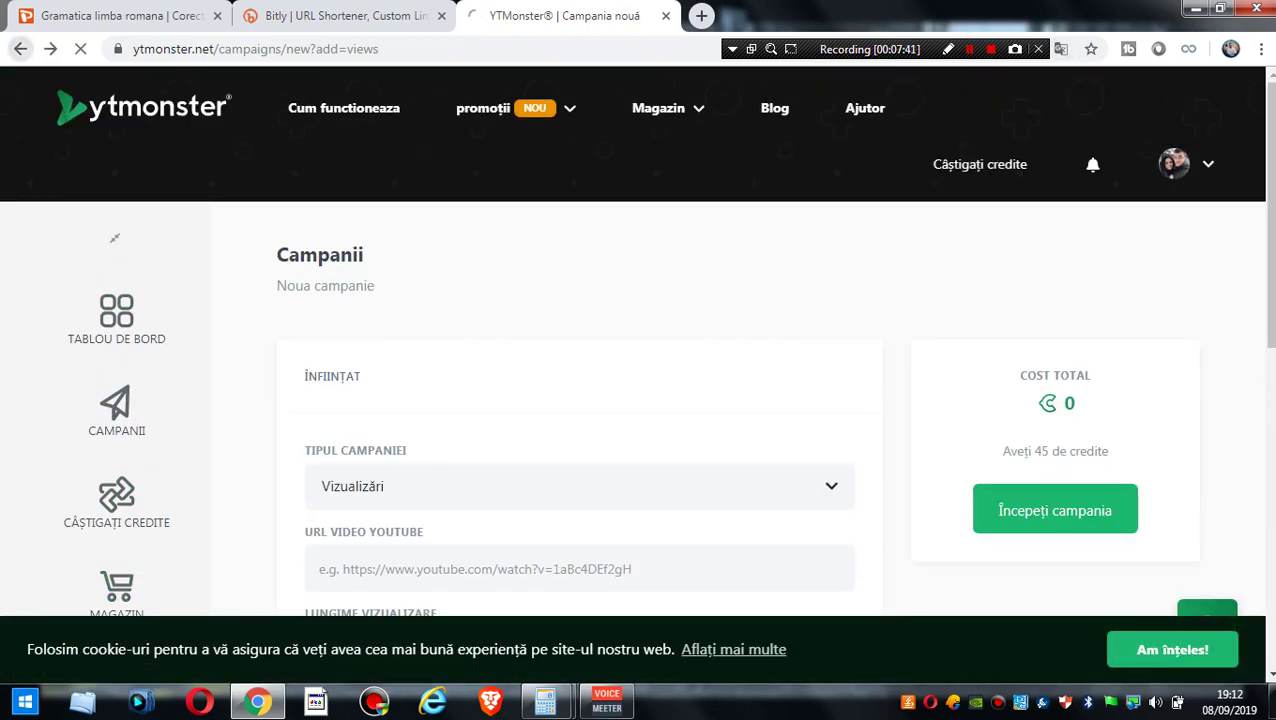
pyautogui.hotkey('alt', 'Left')
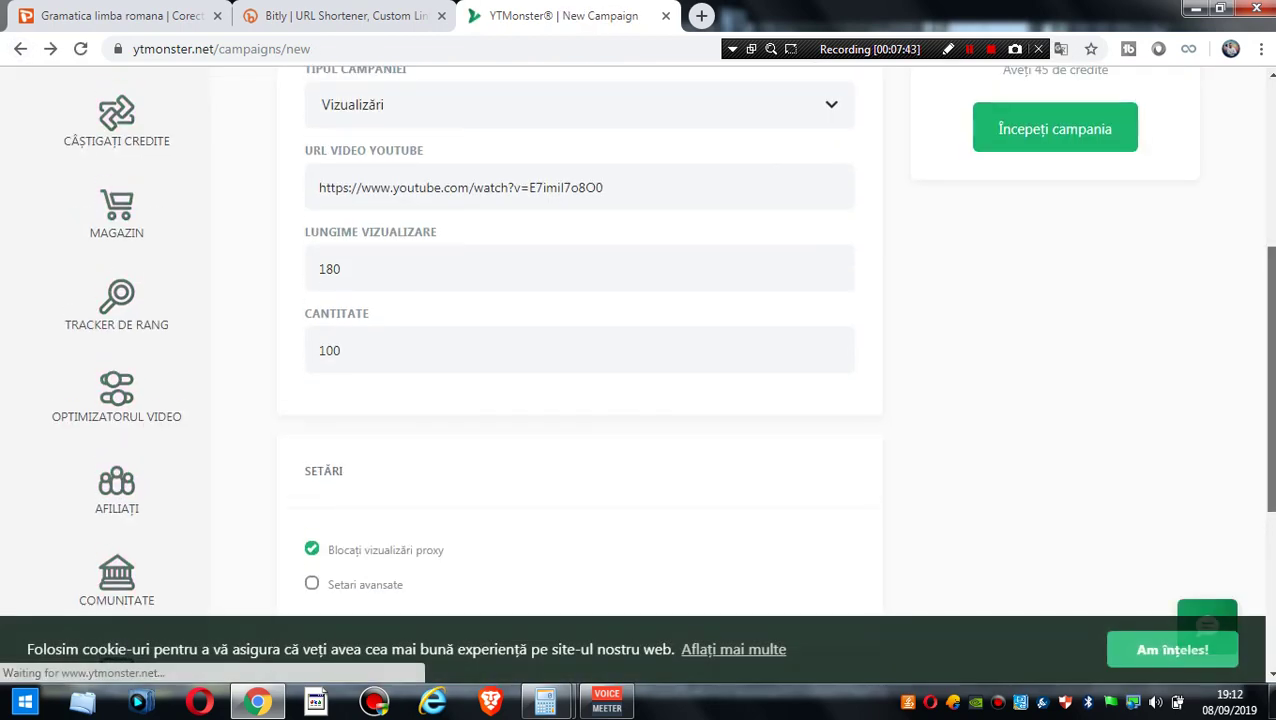
# - Translate the filled campaign page into English
pyautogui.scroll(-3, 638, 340)
pyautogui.scroll(7, 638, 340)
pyautogui.scroll(-2, 638, 340)
pyautogui.scroll(-1, 638, 340)
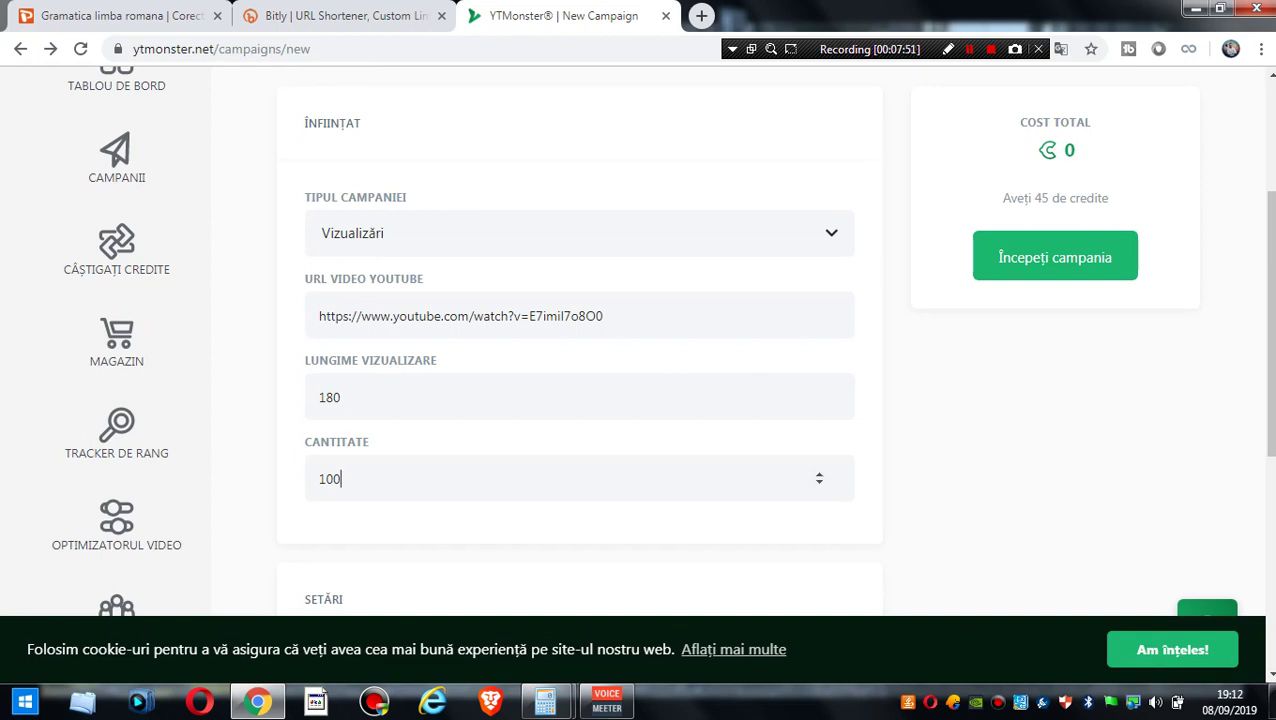
pyautogui.click(1061, 49)
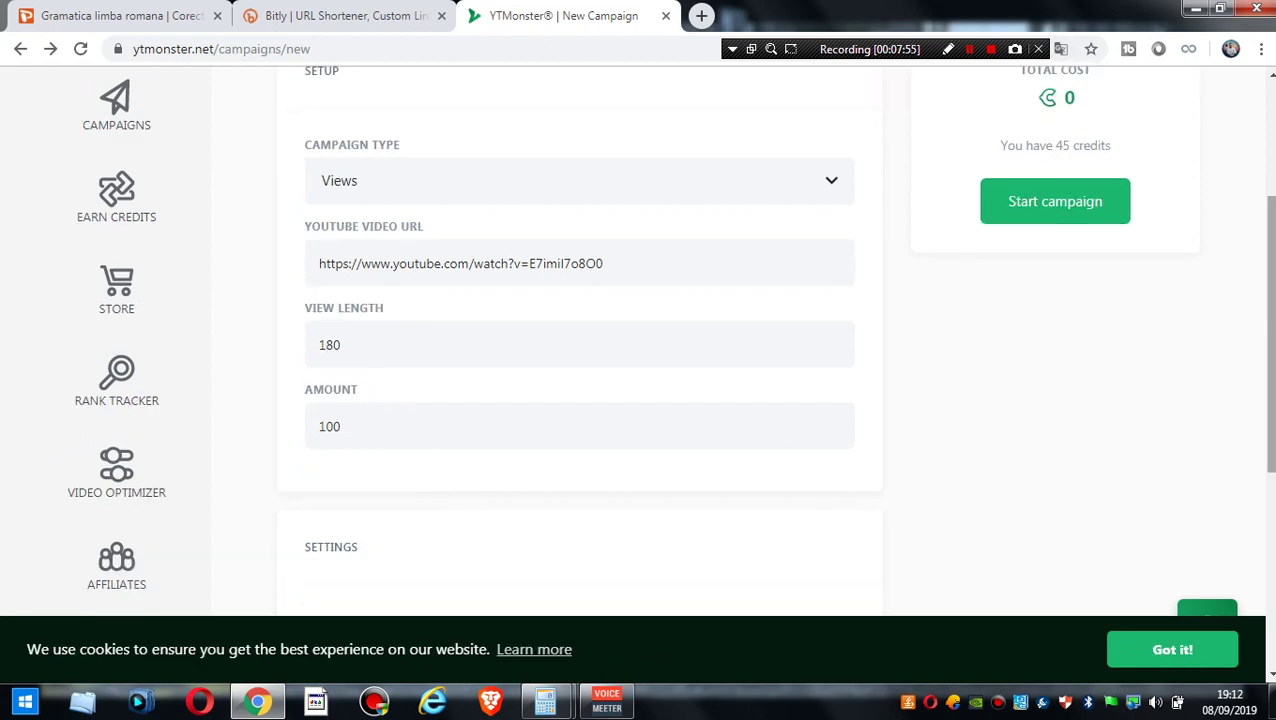
pyautogui.scroll(1, 670, 340)
pyautogui.scroll(1, 562, 393)
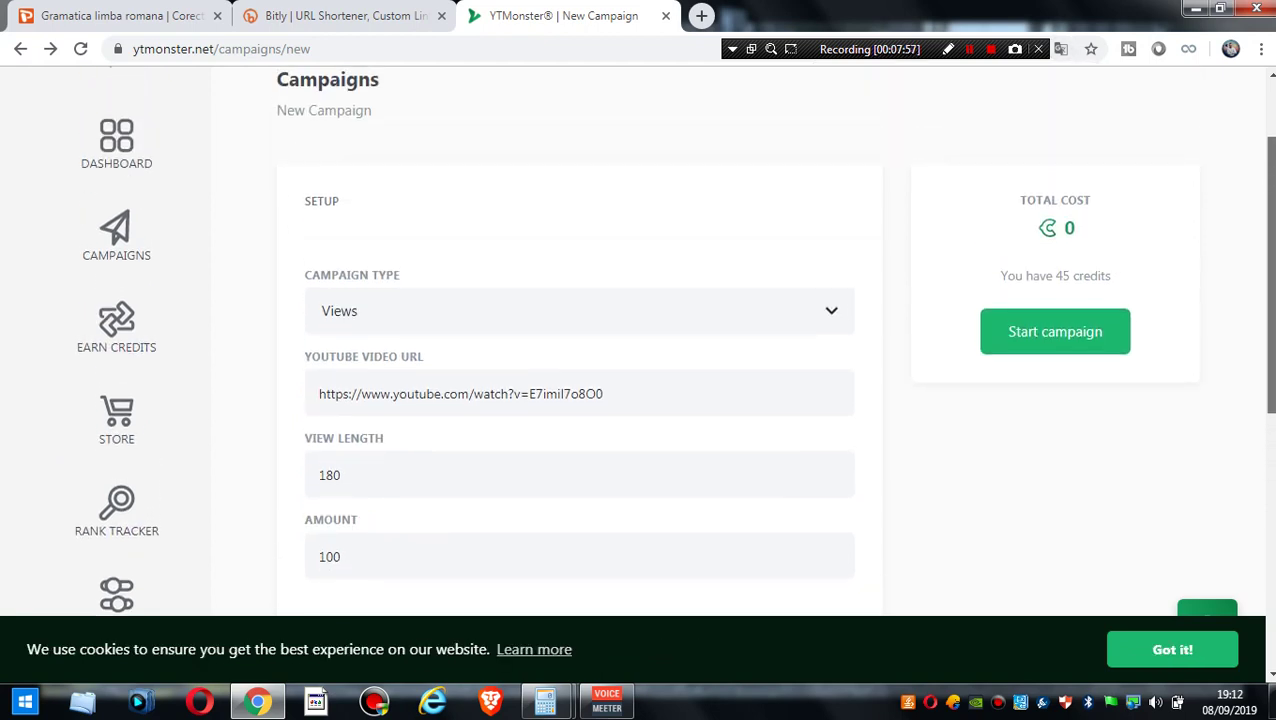
# - Re-enter an amount of 100 views and submit the form
pyautogui.click(562, 393)
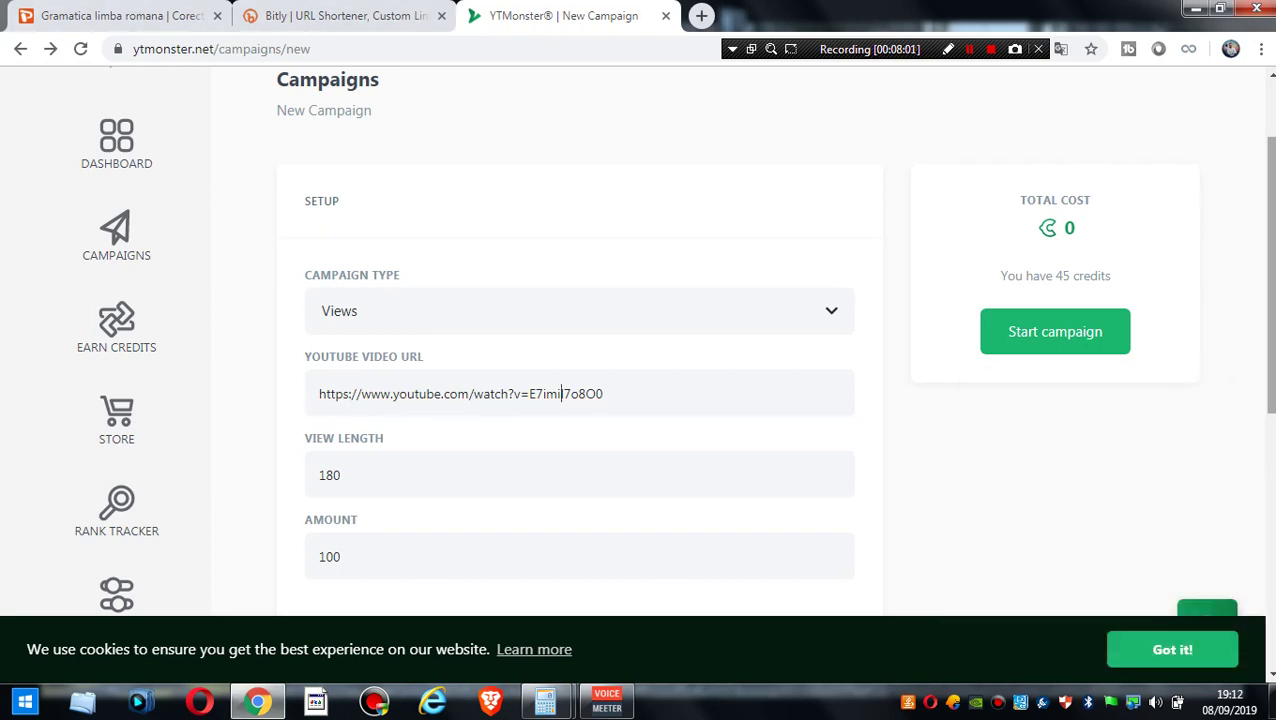
pyautogui.scroll(-1, 670, 340)
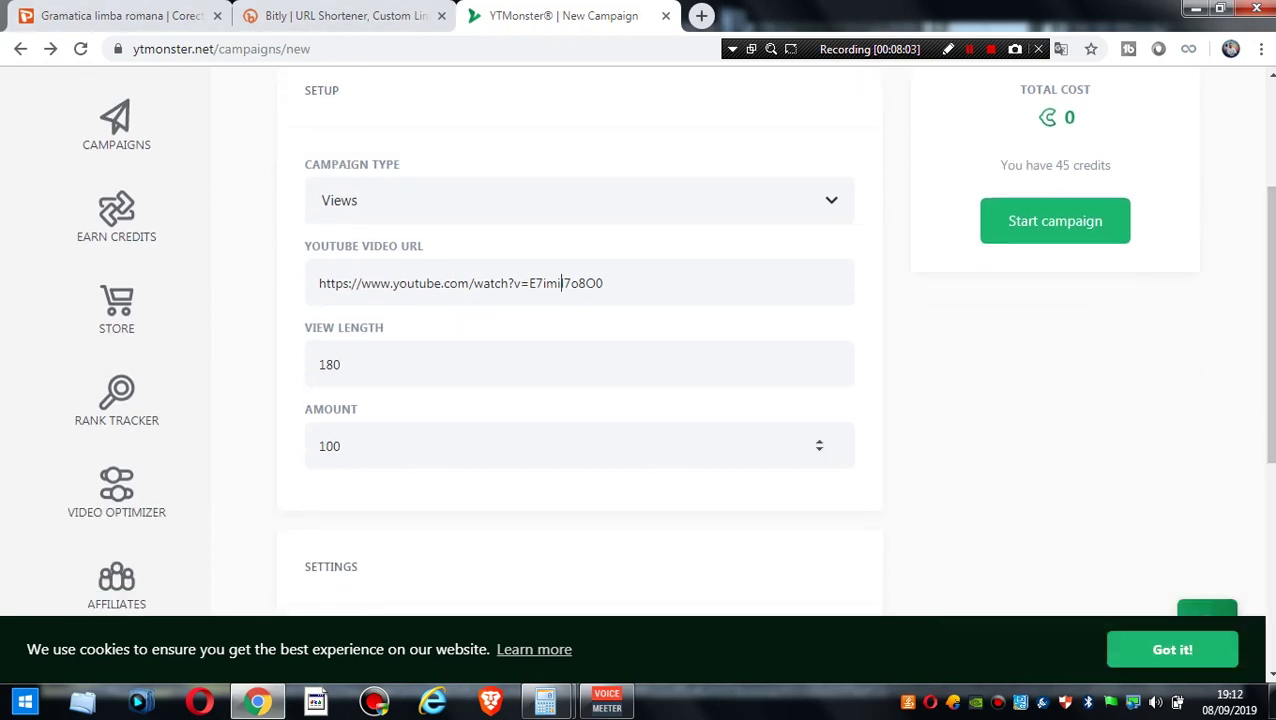
pyautogui.click(340, 364)
pyautogui.click(341, 446)
pyautogui.press('BackSpace')
pyautogui.press('BackSpace')
pyautogui.press('BackSpace')
pyautogui.write('100')
pyautogui.press('Return')
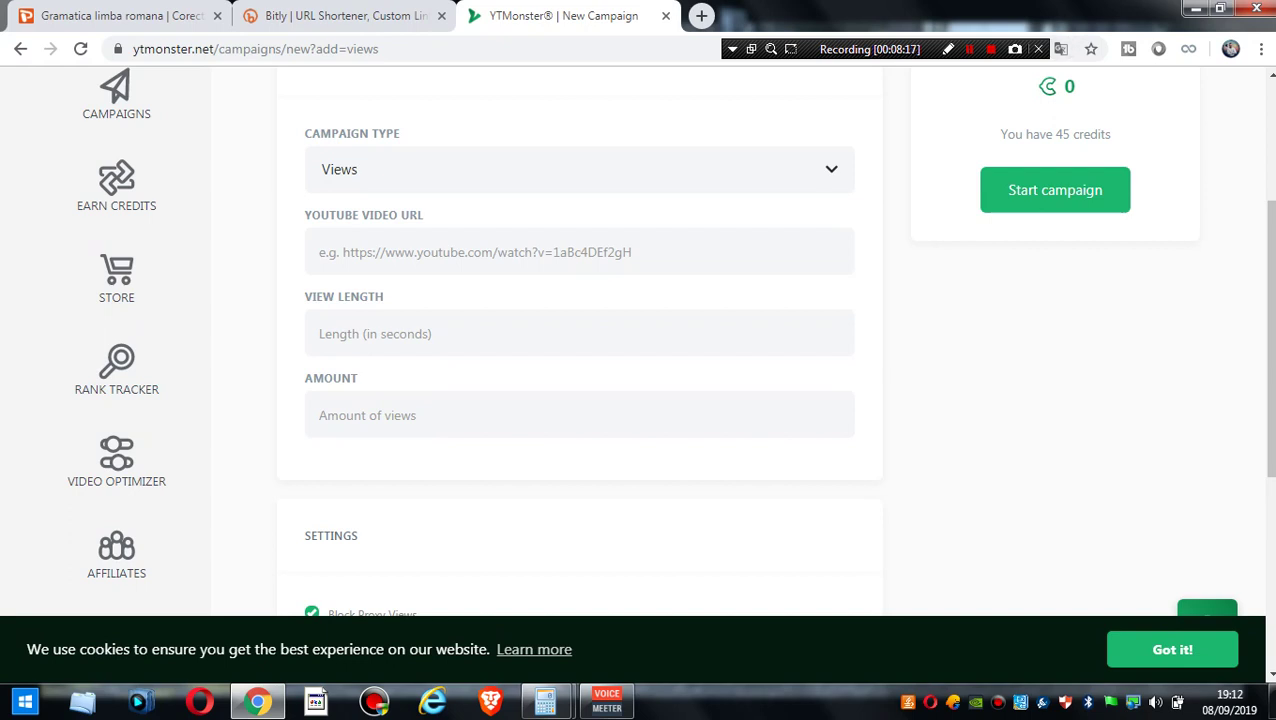
# - Dismiss the translation prompt and reload the page, confirming form resubmission
pyautogui.click(1049, 160)
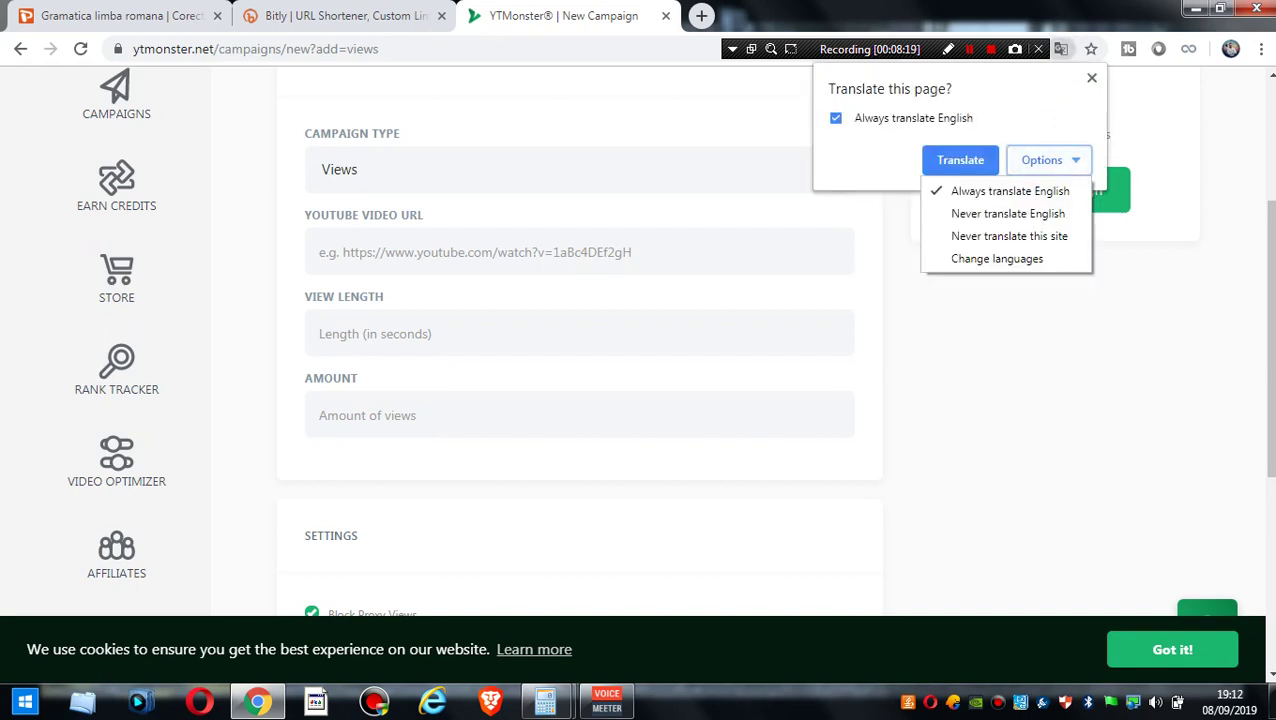
pyautogui.click(1000, 233)
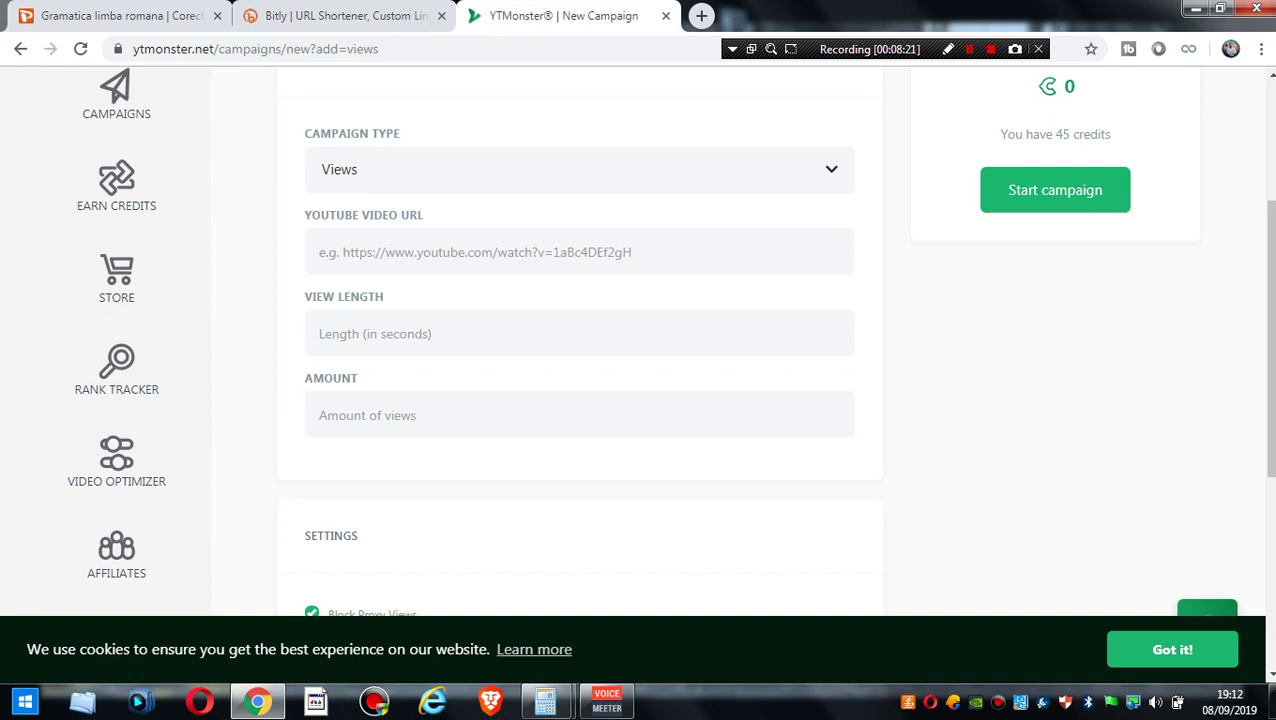
pyautogui.scroll(1, 670, 340)
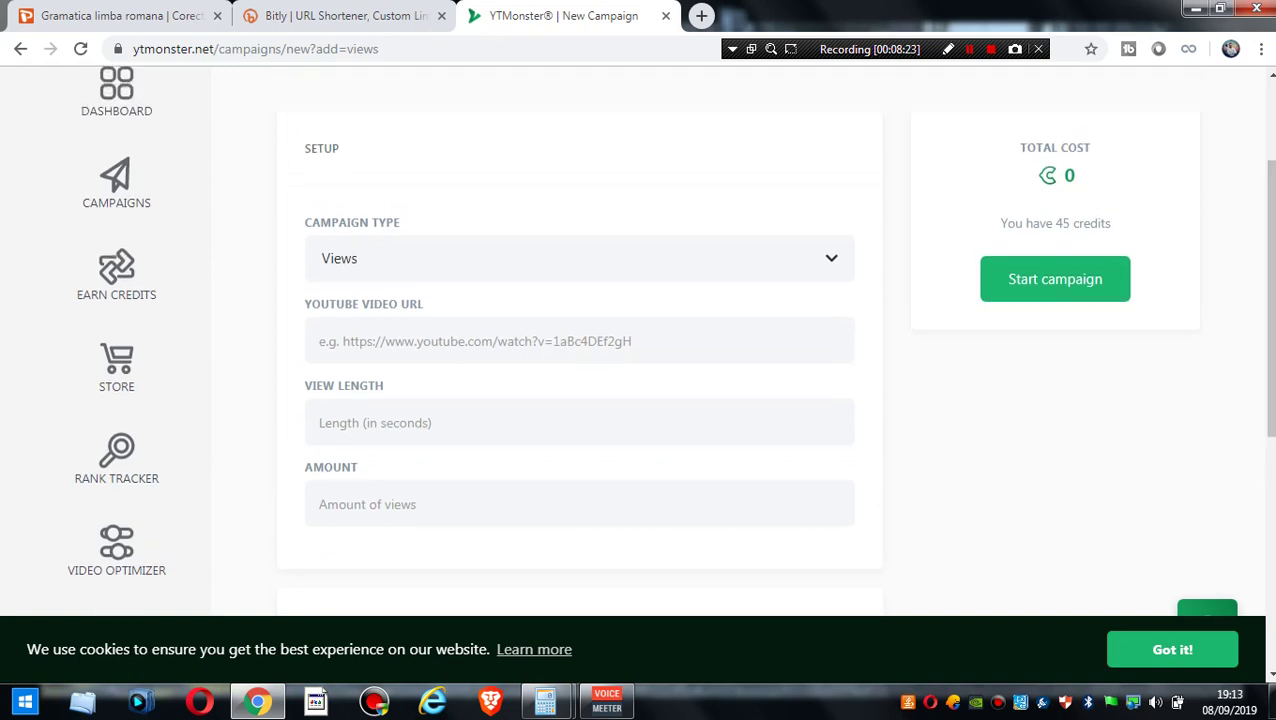
pyautogui.press('F5')
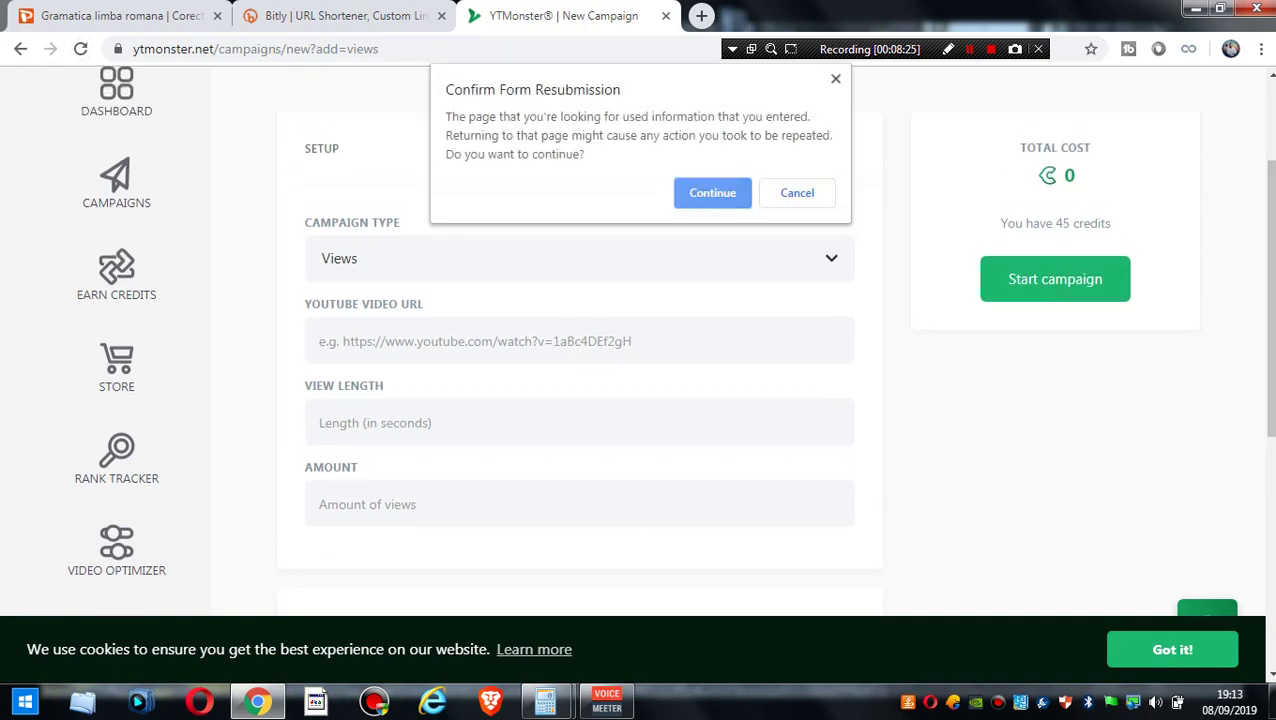
pyautogui.press('Return')
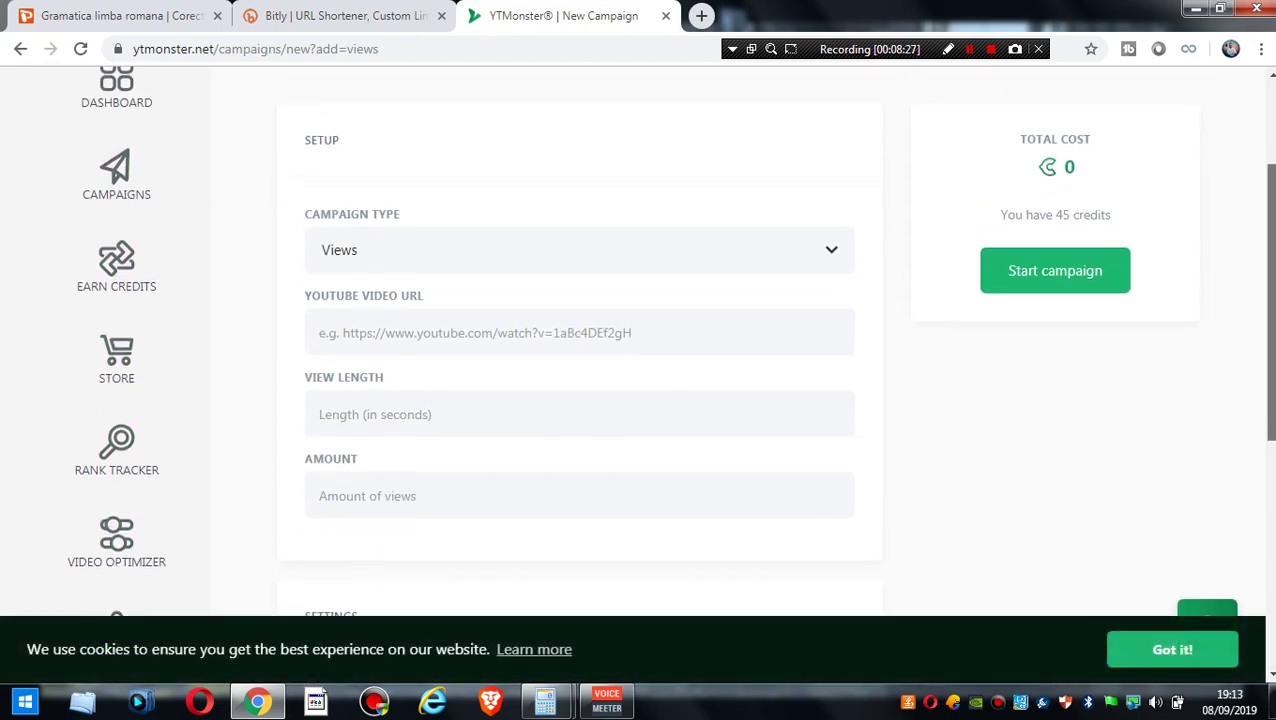
# - Fill in the suggested YouTube video URL and a view length of 180
pyautogui.click(450, 349)
pyautogui.press('Down')
pyautogui.press('Return')
pyautogui.press('Tab')
pyautogui.write('180')
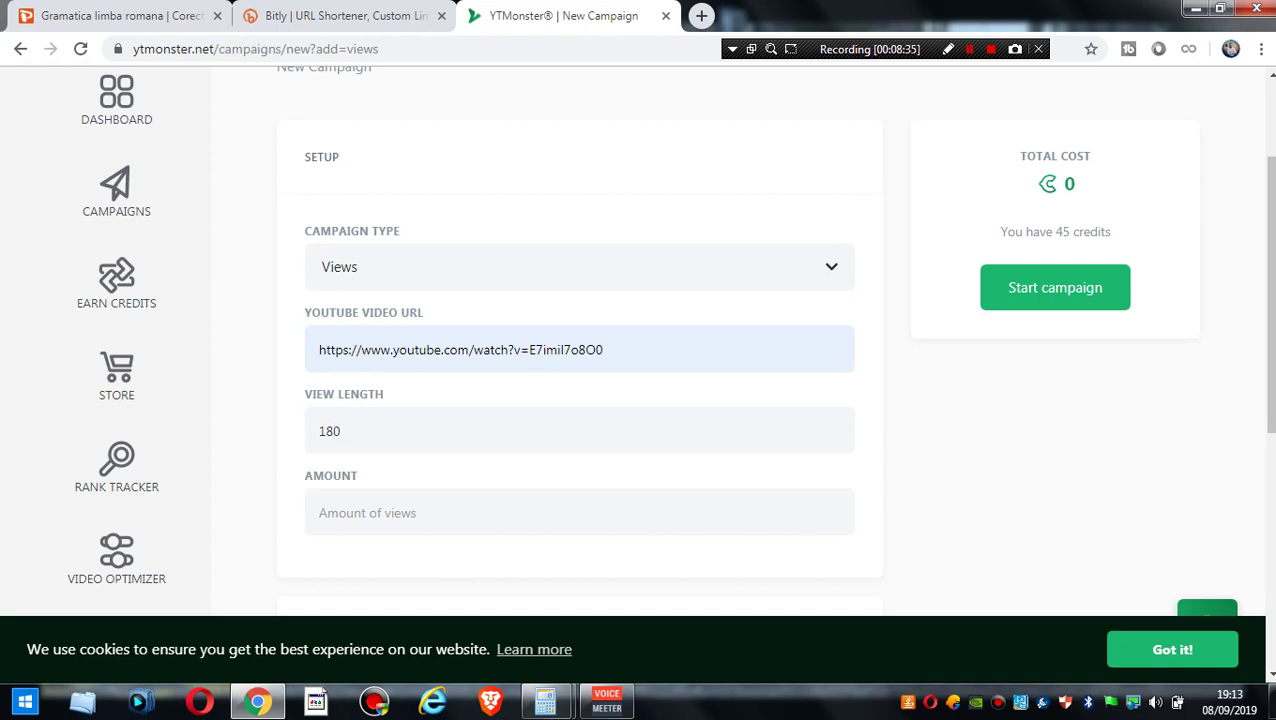
pyautogui.scroll(-3, 670, 340)
pyautogui.scroll(1, 640, 340)
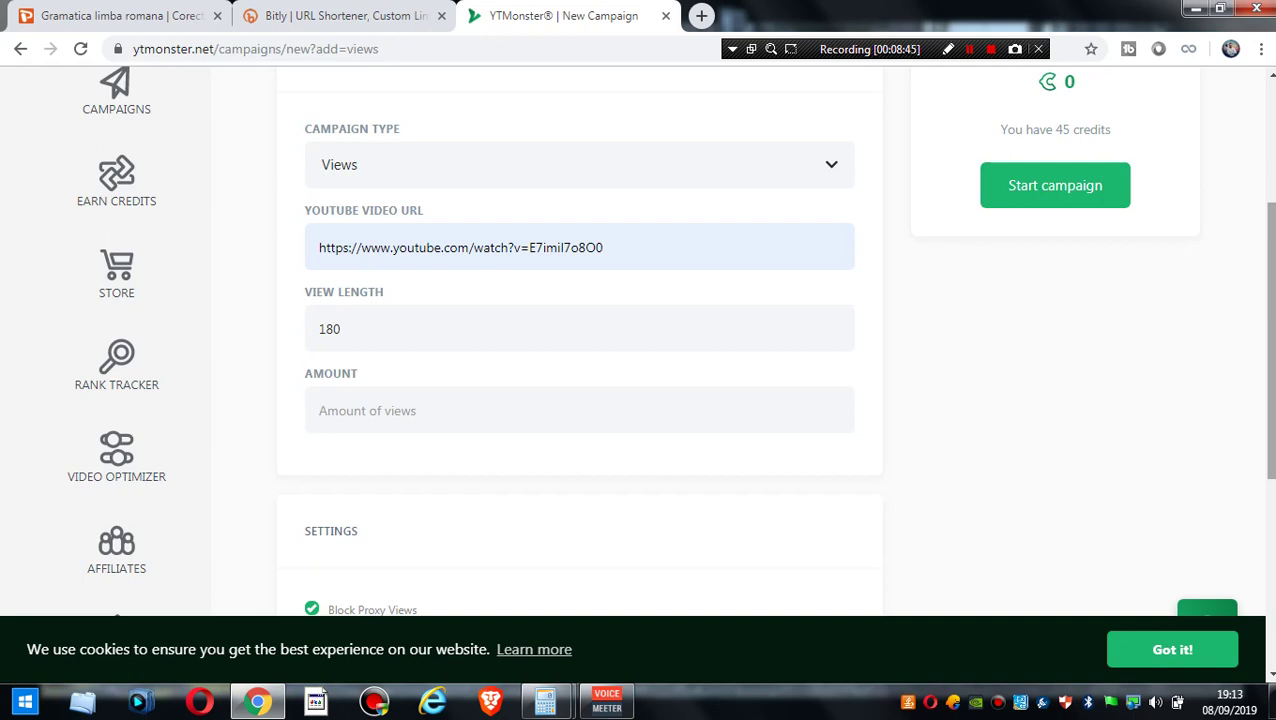
pyautogui.scroll(-1, 580, 350)
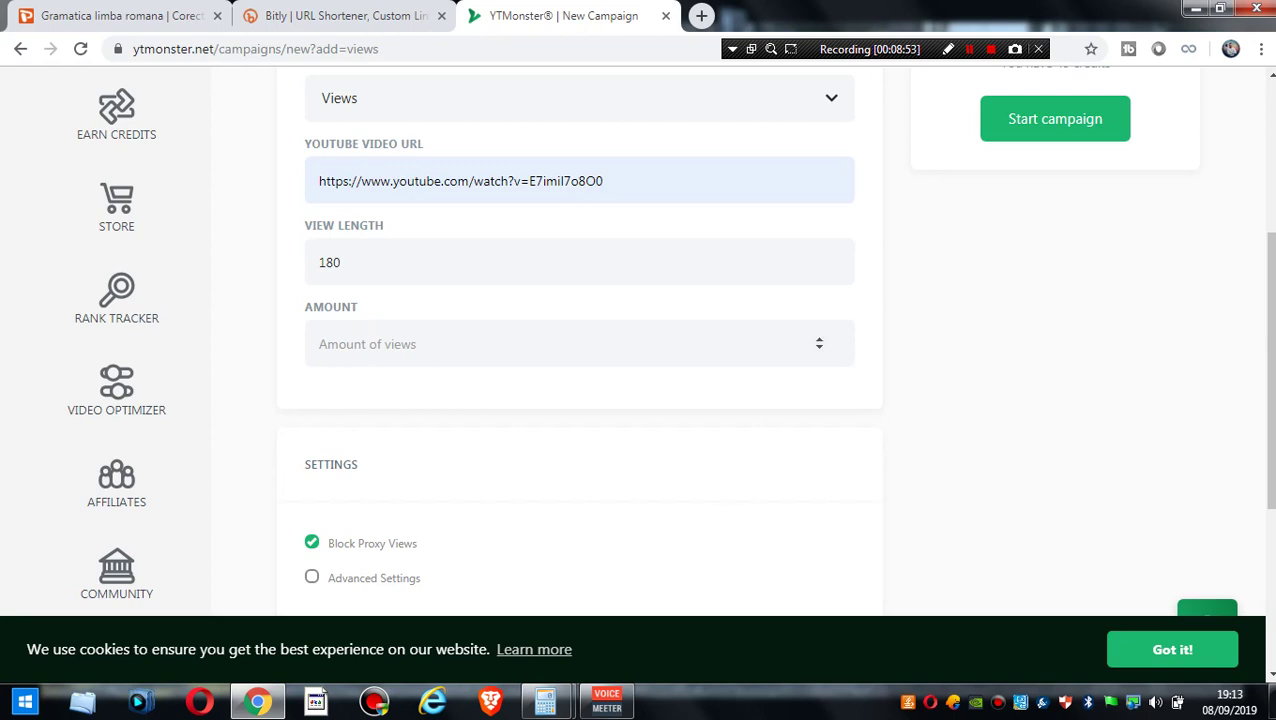
# - Set the amount to 50 views for a 1,670 total, then go to Video Optimizer
pyautogui.click(400, 344)
pyautogui.write('50')
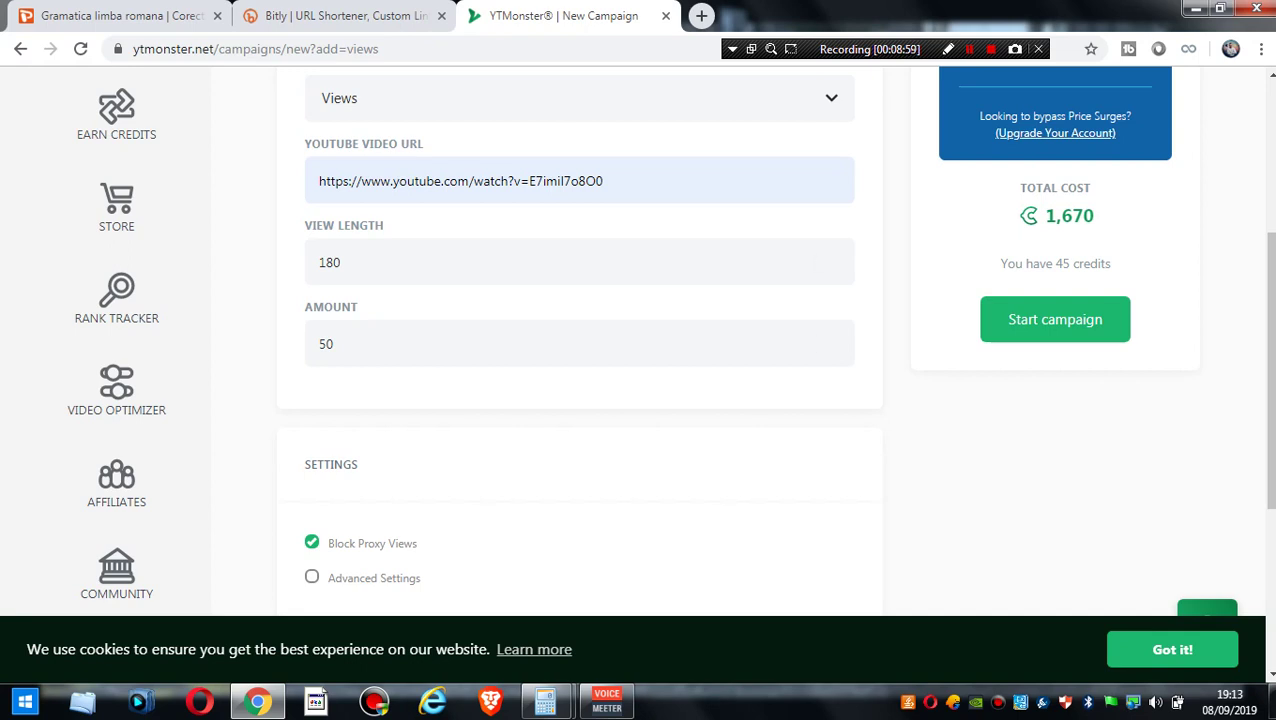
pyautogui.moveTo(1043, 216); pyautogui.dragTo(1094, 216)
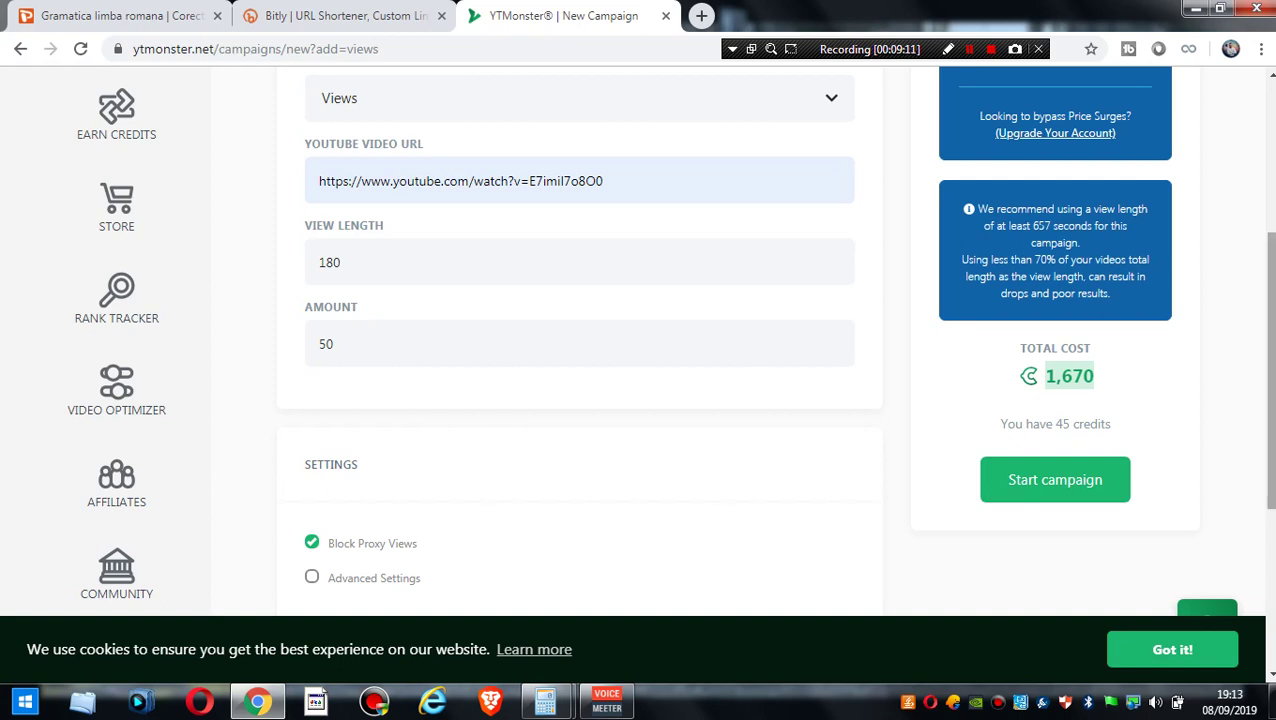
pyautogui.scroll(-1, 638, 336)
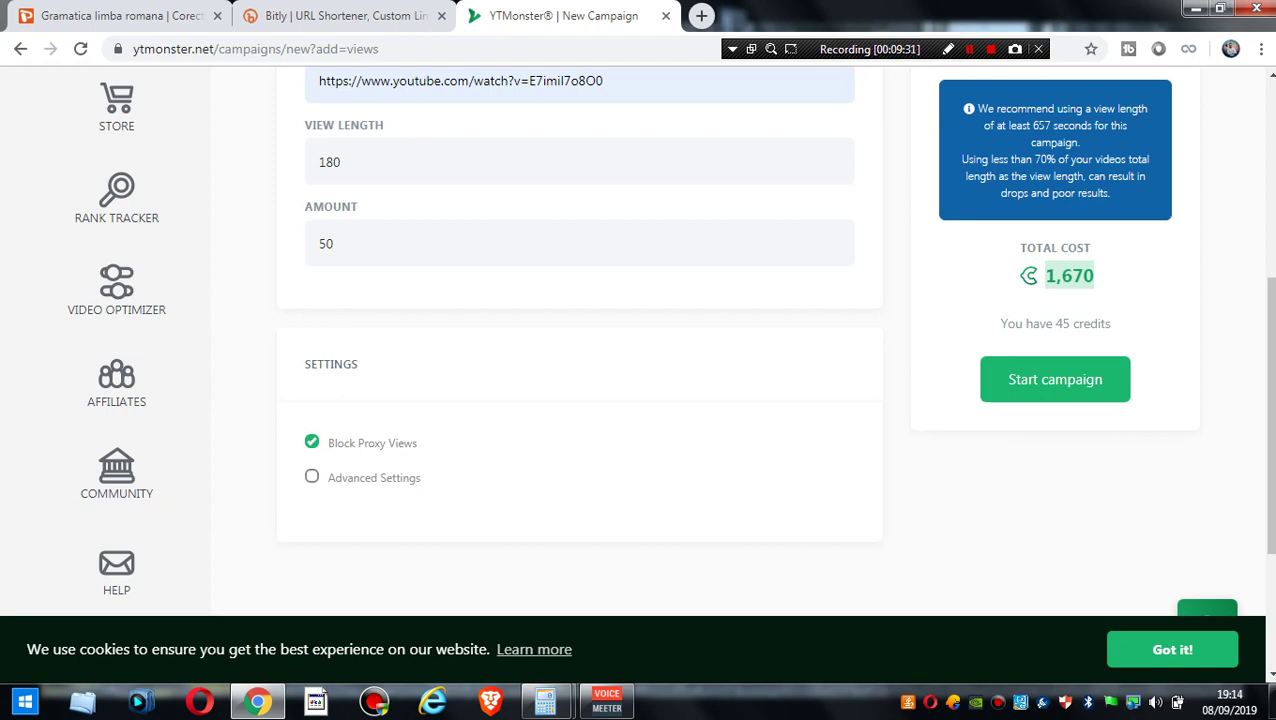
pyautogui.scroll(1, 640, 340)
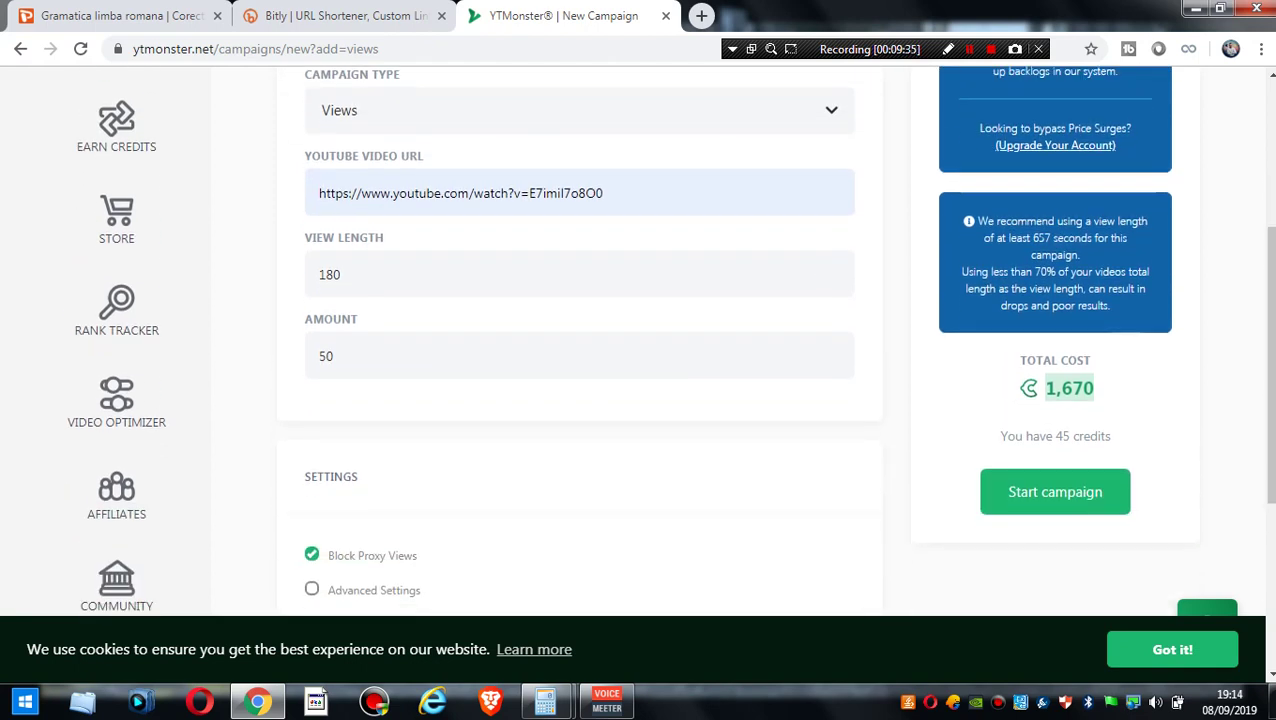
pyautogui.scroll(1, 640, 340)
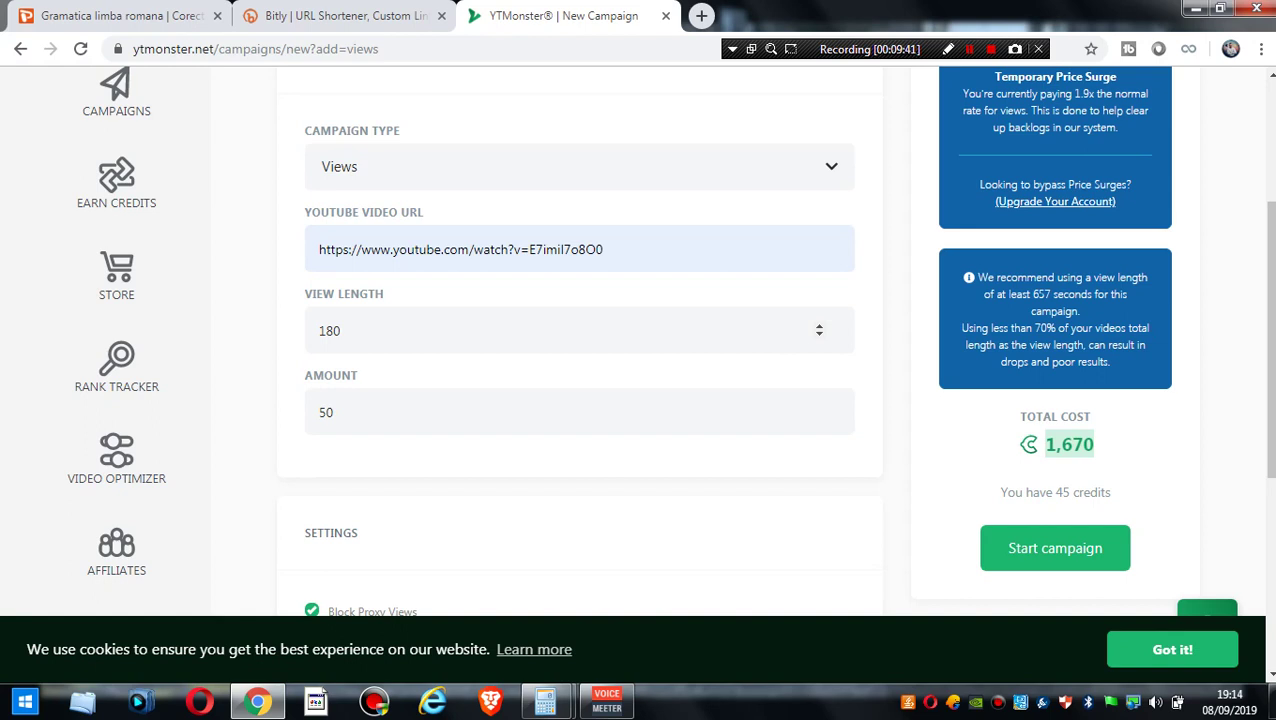
pyautogui.click(116, 440)
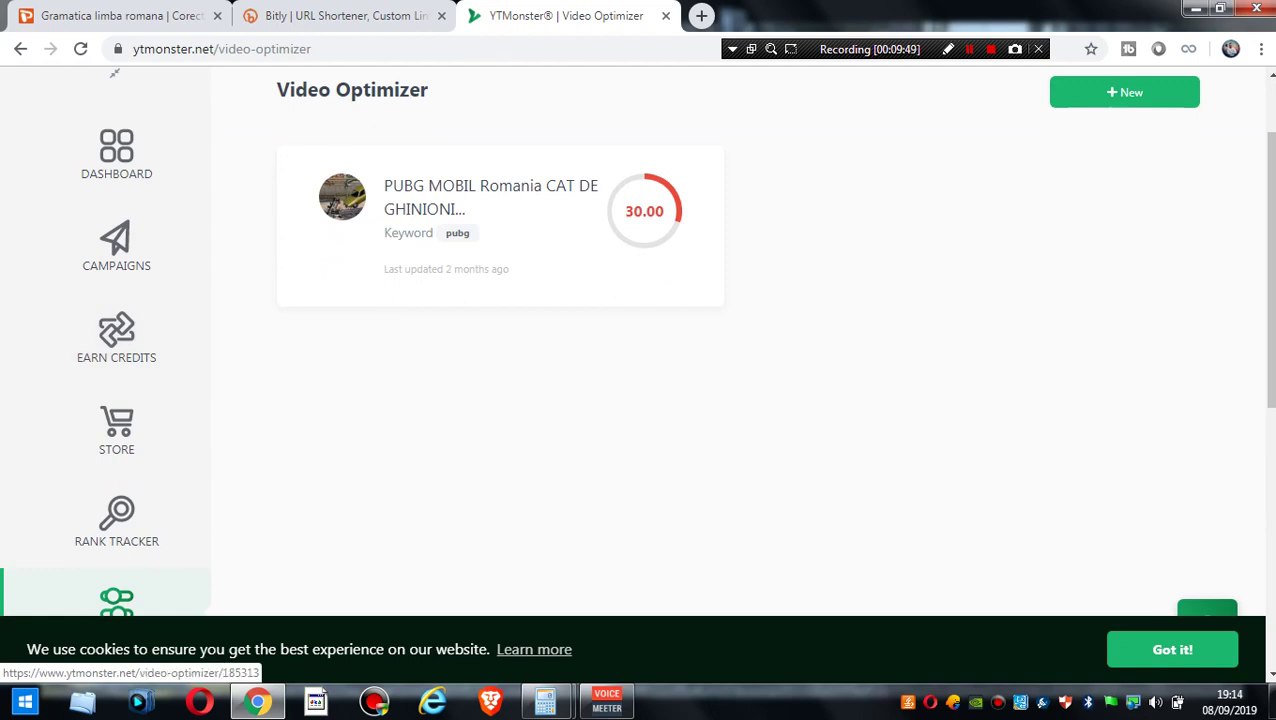
# - Open the PUBG video's optimizer report and scroll through its details
pyautogui.click(490, 200)
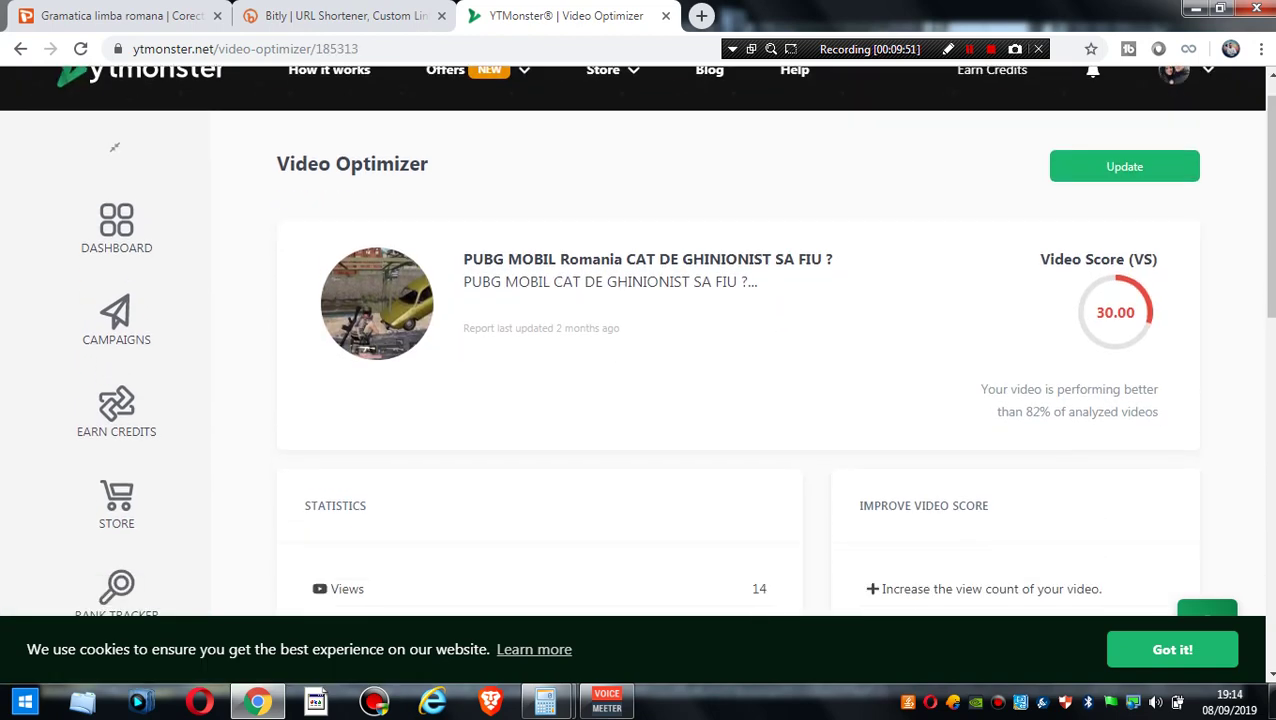
pyautogui.scroll(-1, 377, 260)
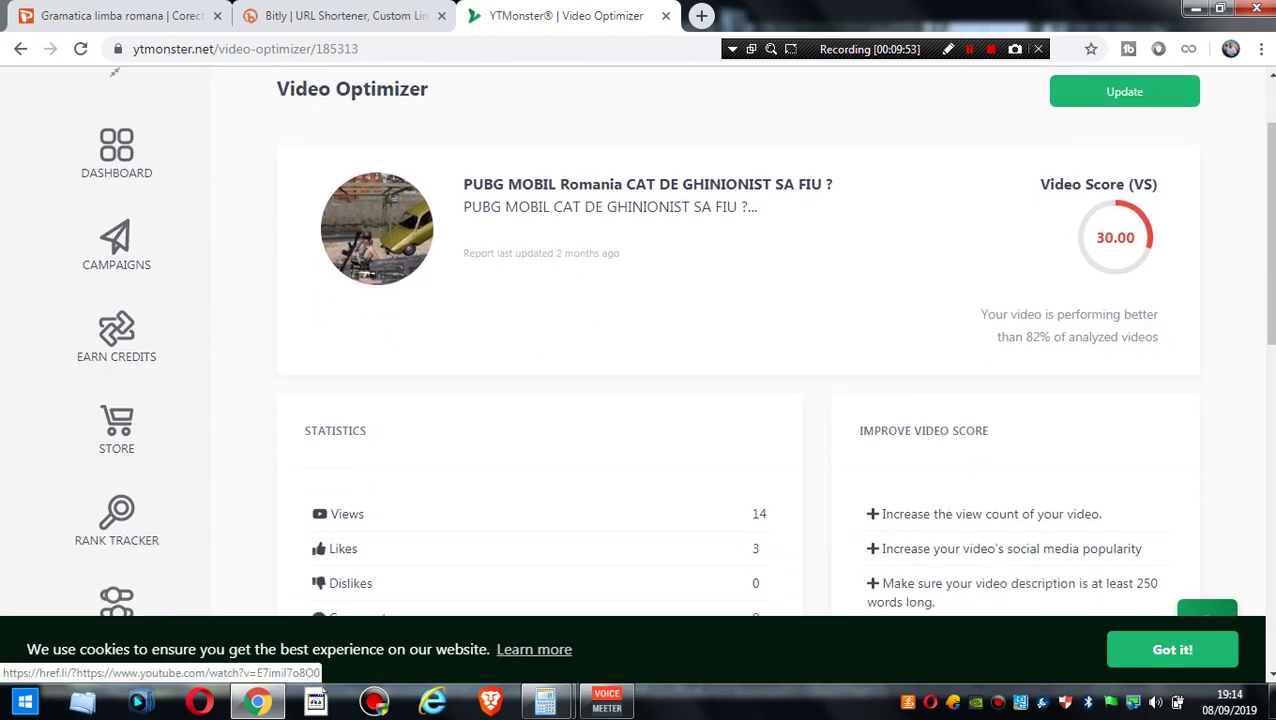
pyautogui.scroll(-3, 377, 260)
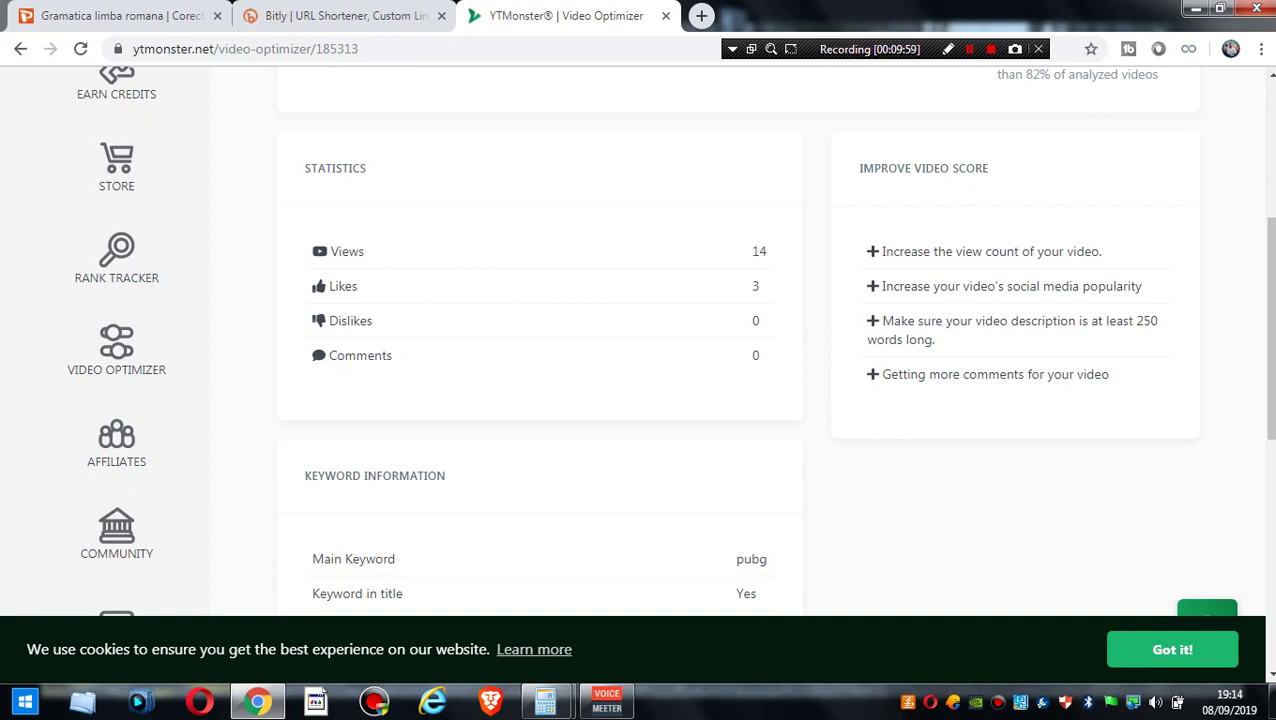
pyautogui.scroll(-5, 640, 340)
pyautogui.scroll(-2, 640, 340)
pyautogui.scroll(1, 640, 340)
pyautogui.scroll(-1, 640, 340)
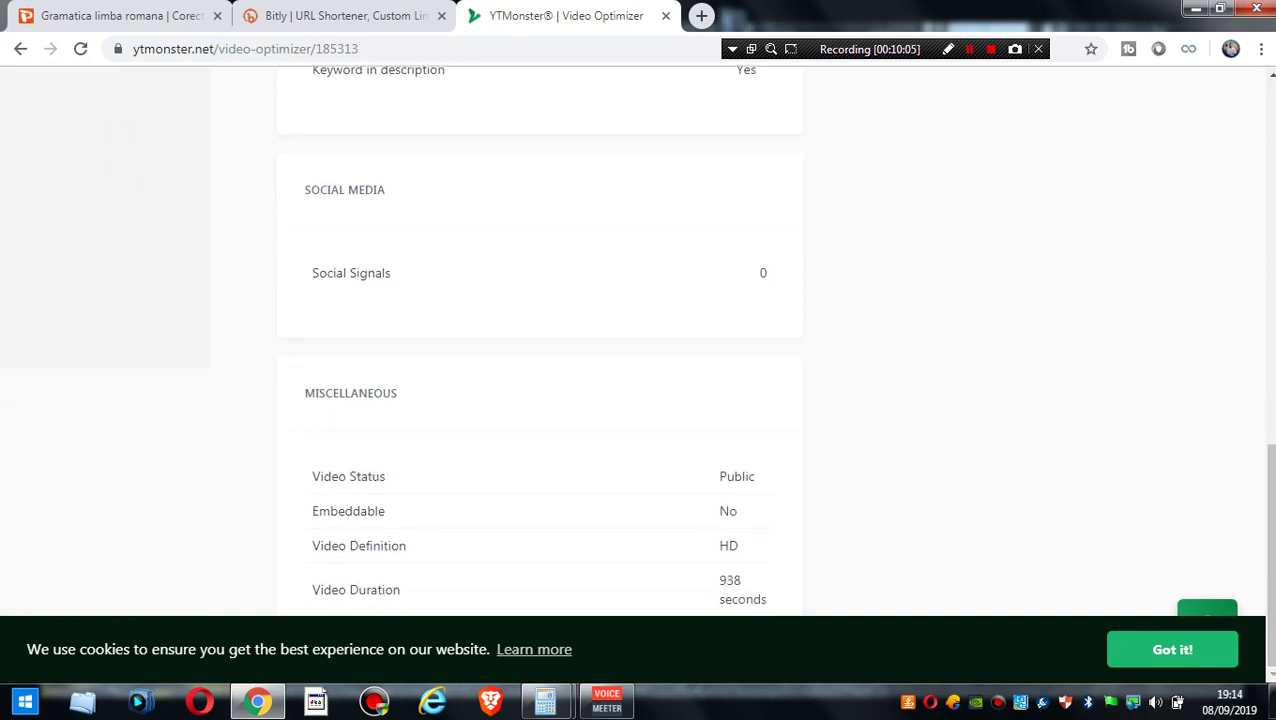
pyautogui.scroll(1, 640, 340)
pyautogui.scroll(-1, 640, 340)
pyautogui.scroll(4, 640, 340)
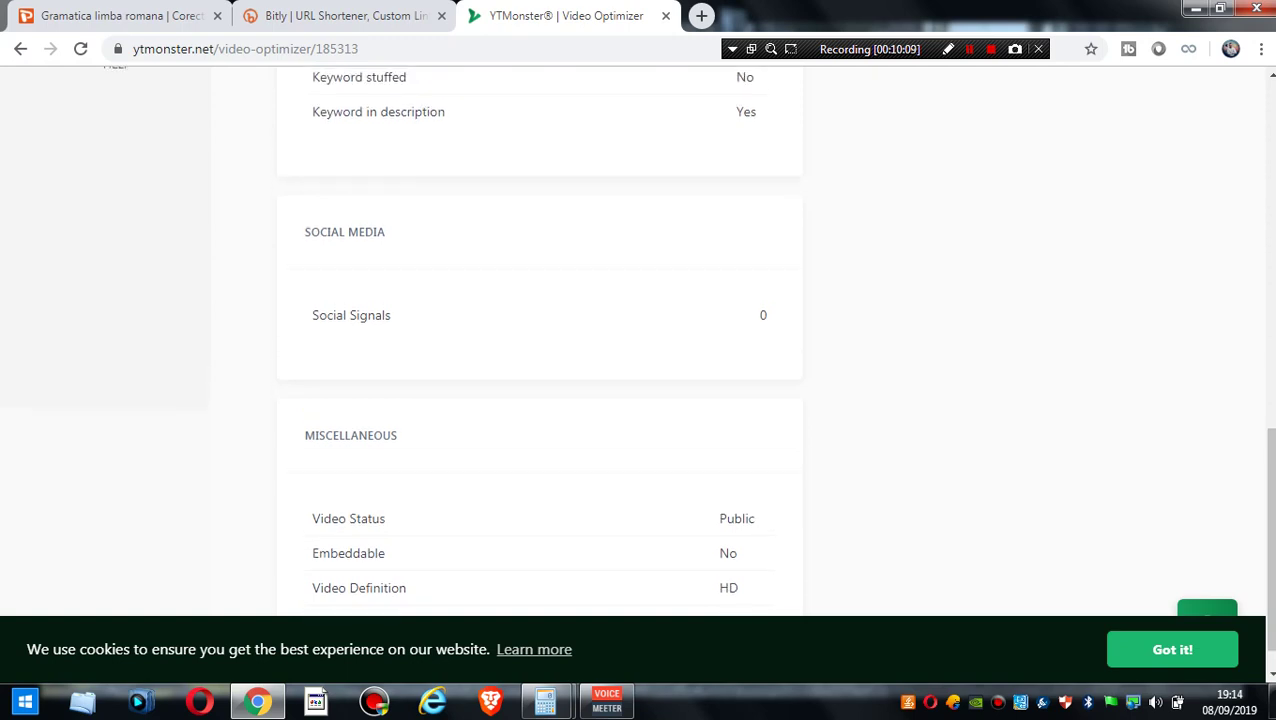
pyautogui.scroll(5, 116, 125)
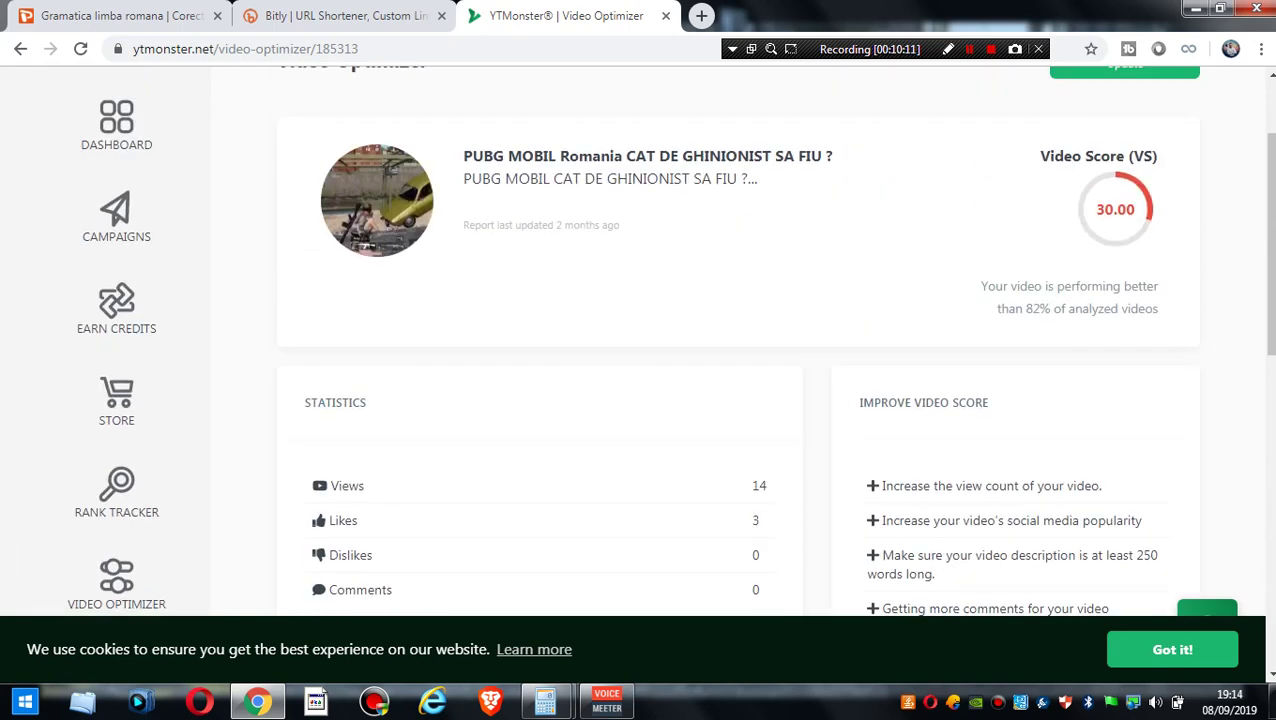
# - Open a blank new tab, then go back from the report to the Video Optimizer list
pyautogui.hotkey('ctrl', 't')
pyautogui.hotkey('ctrl', 'shift', 'Tab')
pyautogui.tripleClick(592, 156)
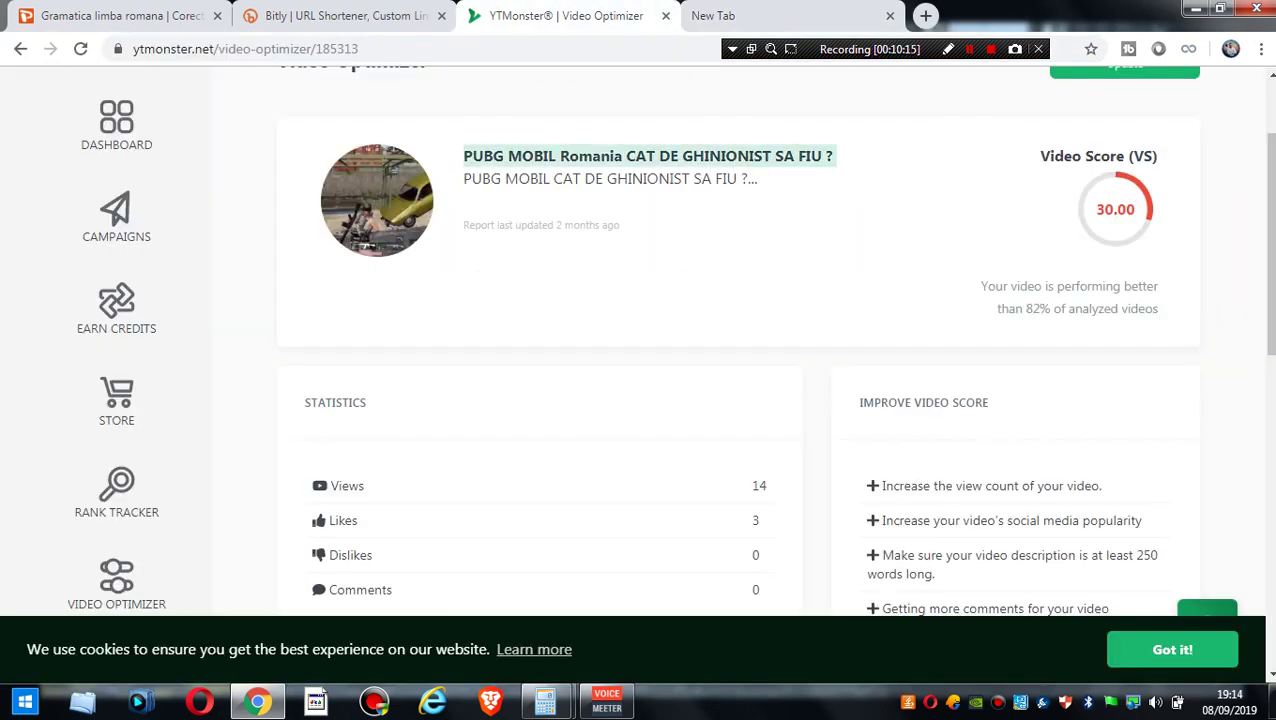
pyautogui.click(20, 48)
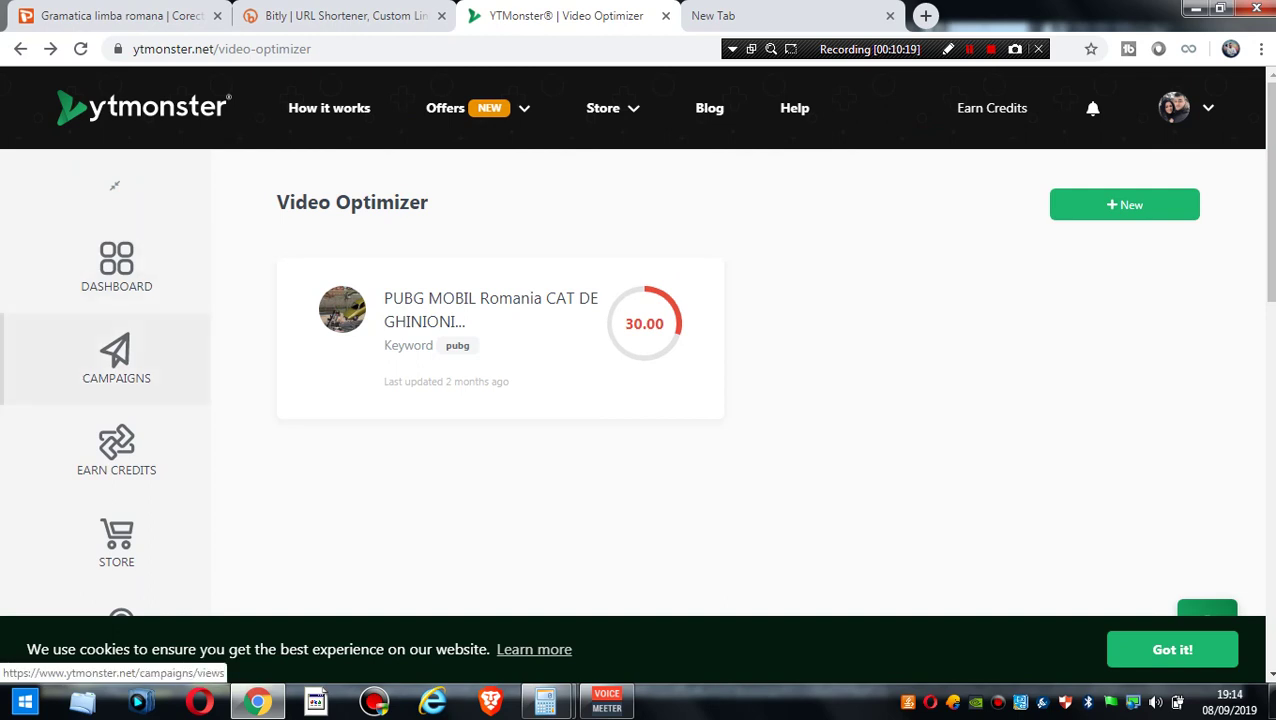
# - Go to Campaigns and open the options menu of the first completed 400-view campaign
pyautogui.click(116, 358)
pyautogui.scroll(-1, 116, 358)
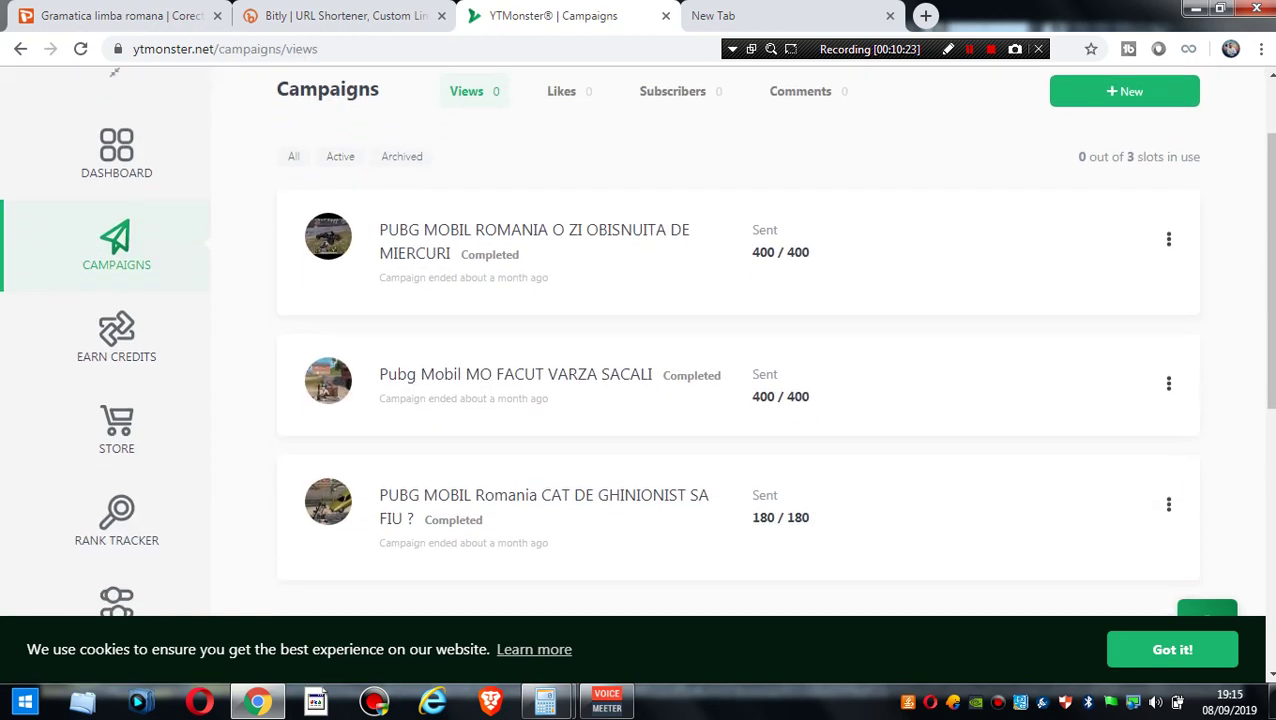
pyautogui.tripleClick(780, 252)
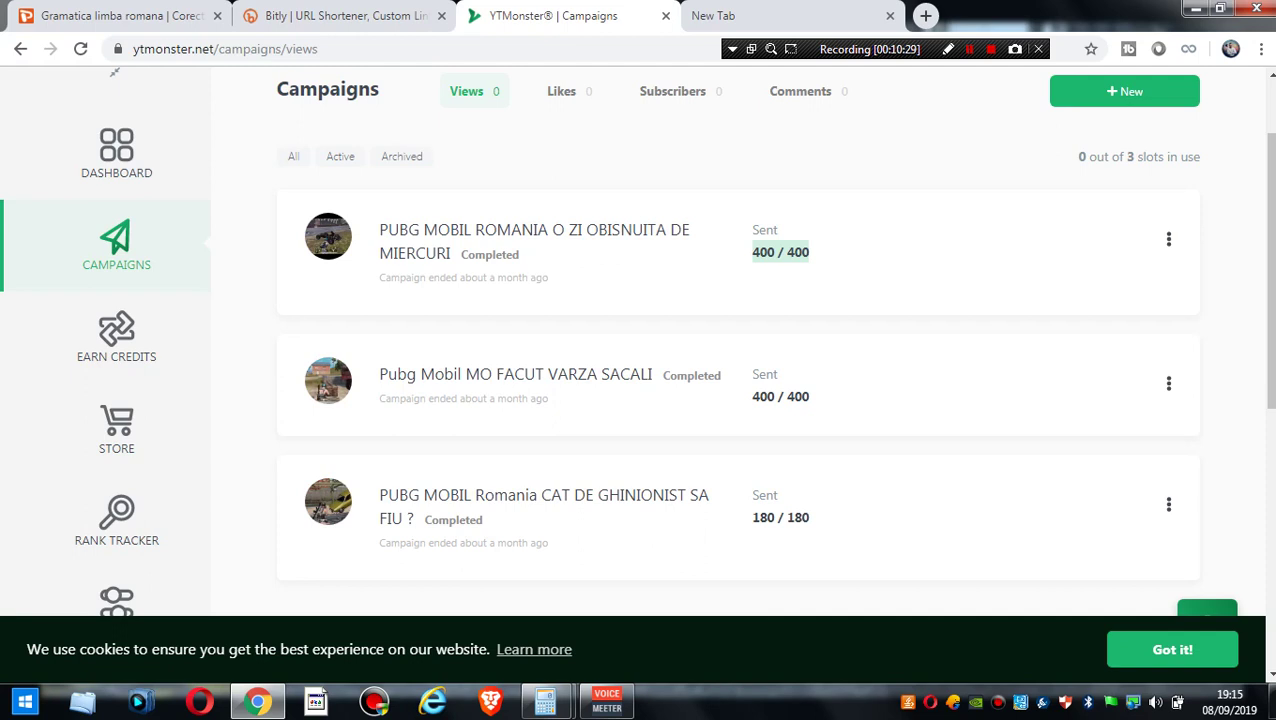
pyautogui.click(1168, 239)
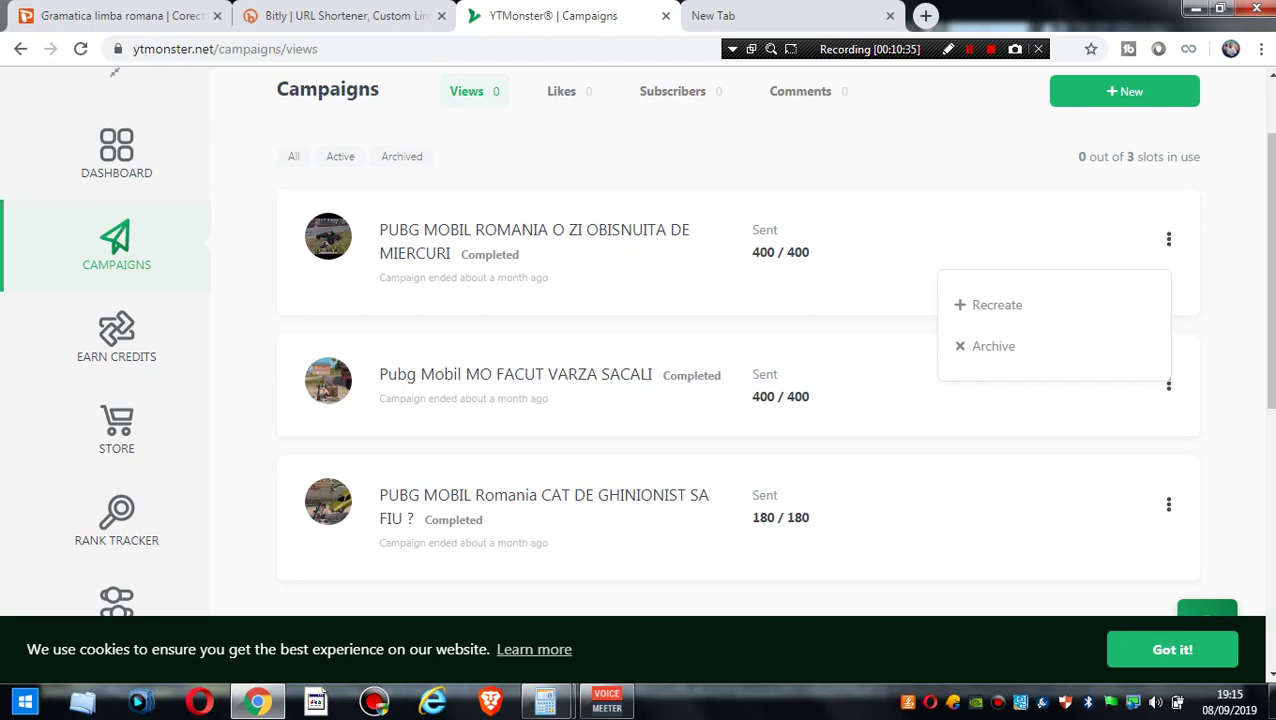
# - Recreate the first campaign and copy its YouTube video URL
pyautogui.click(997, 305)
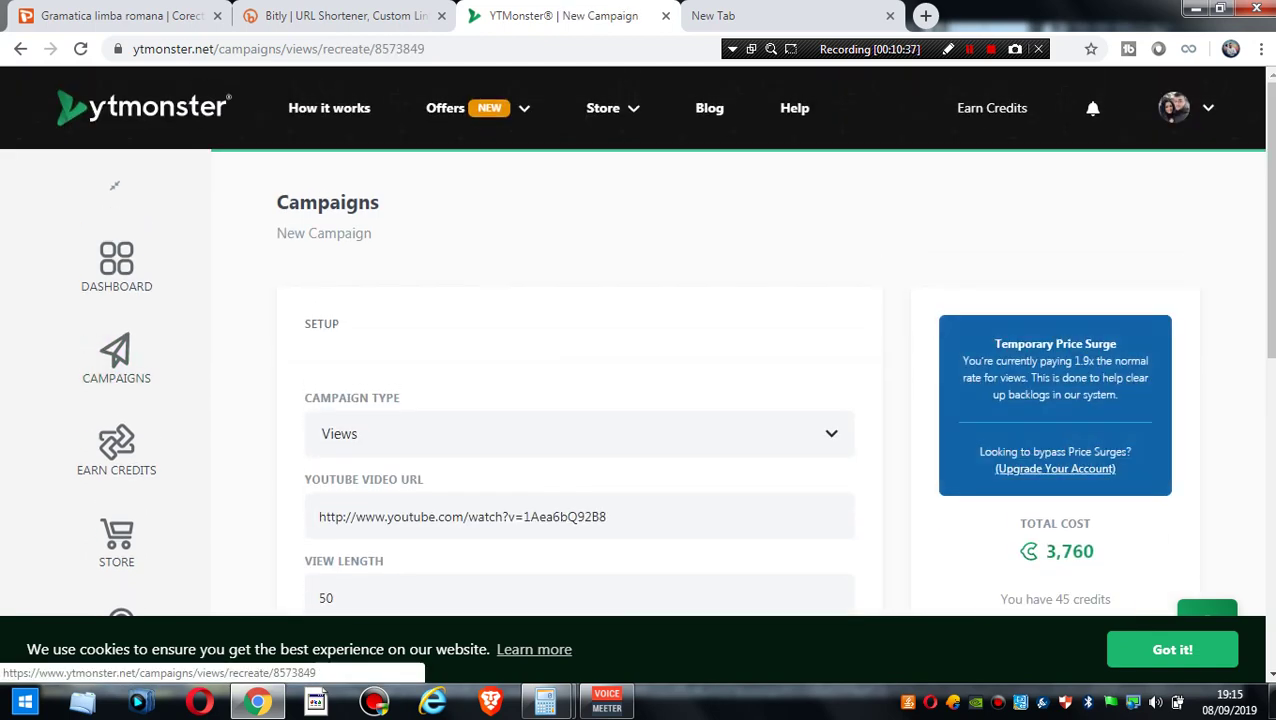
pyautogui.scroll(-3, 453, 373)
pyautogui.tripleClick(453, 373)
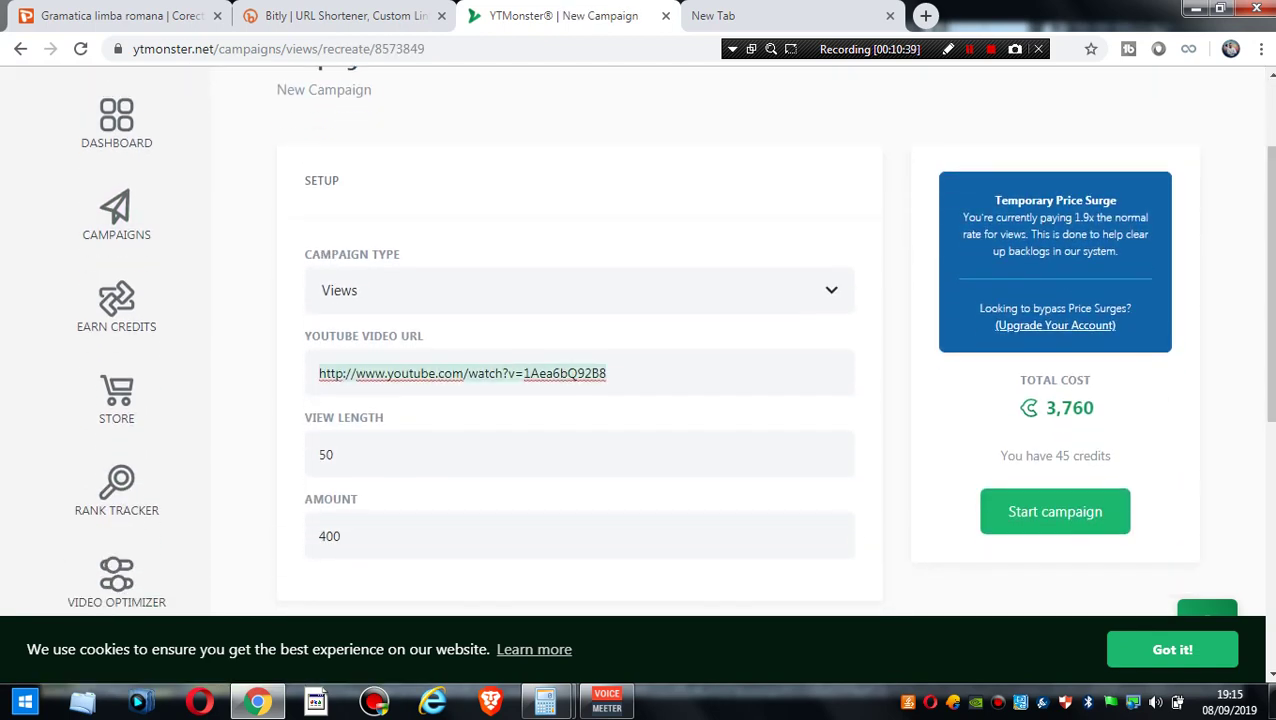
pyautogui.rightClick(455, 374)
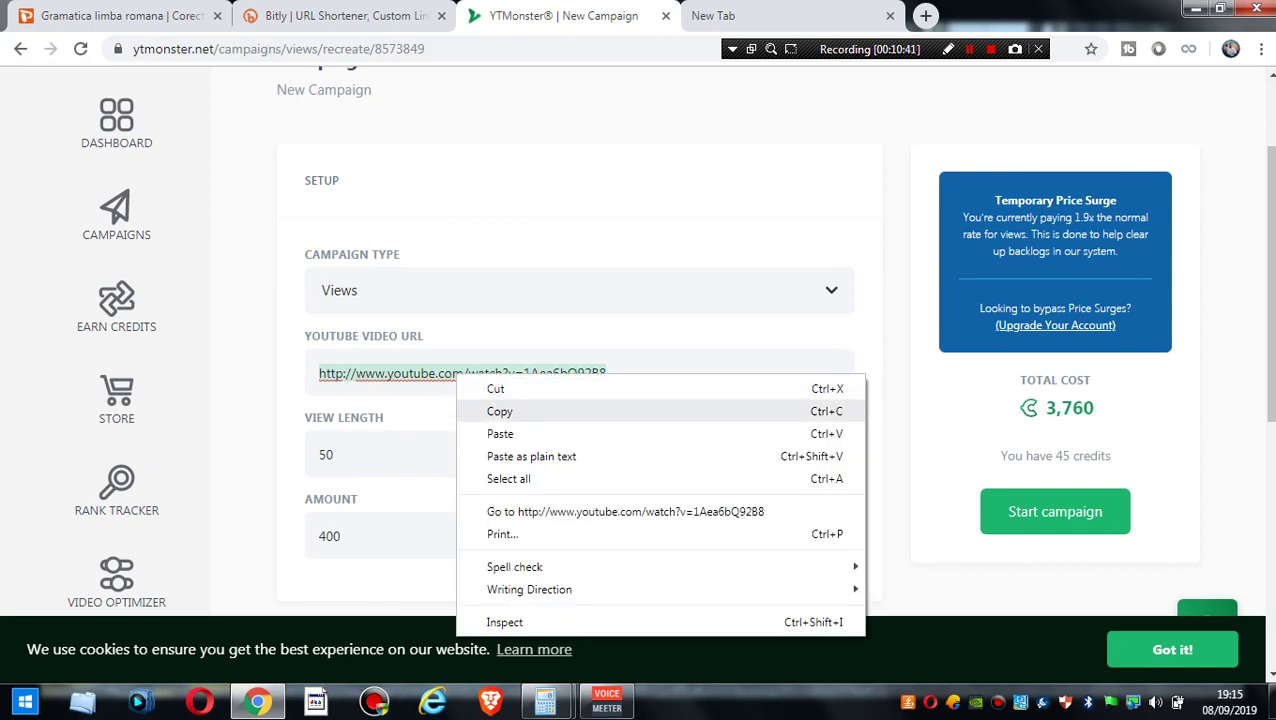
pyautogui.click(499, 411)
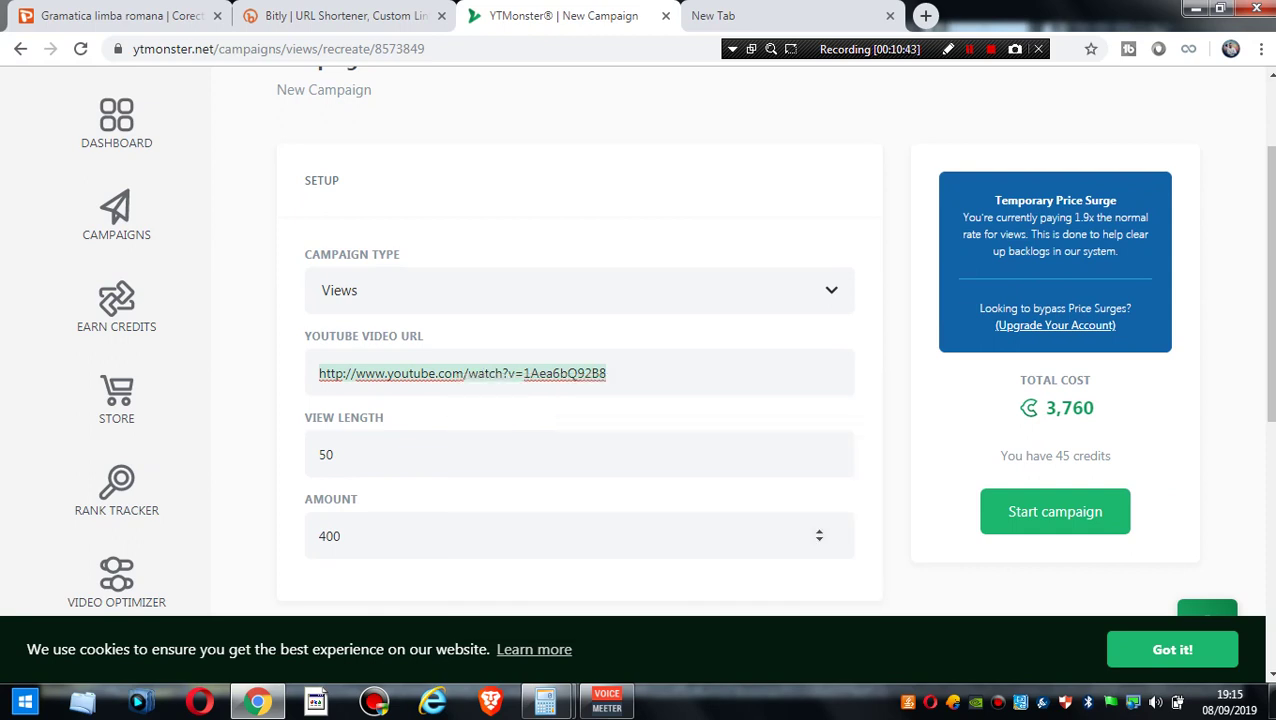
# - Load the copied PUBG video URL in a new browser tab
pyautogui.doubleClick(329, 536)
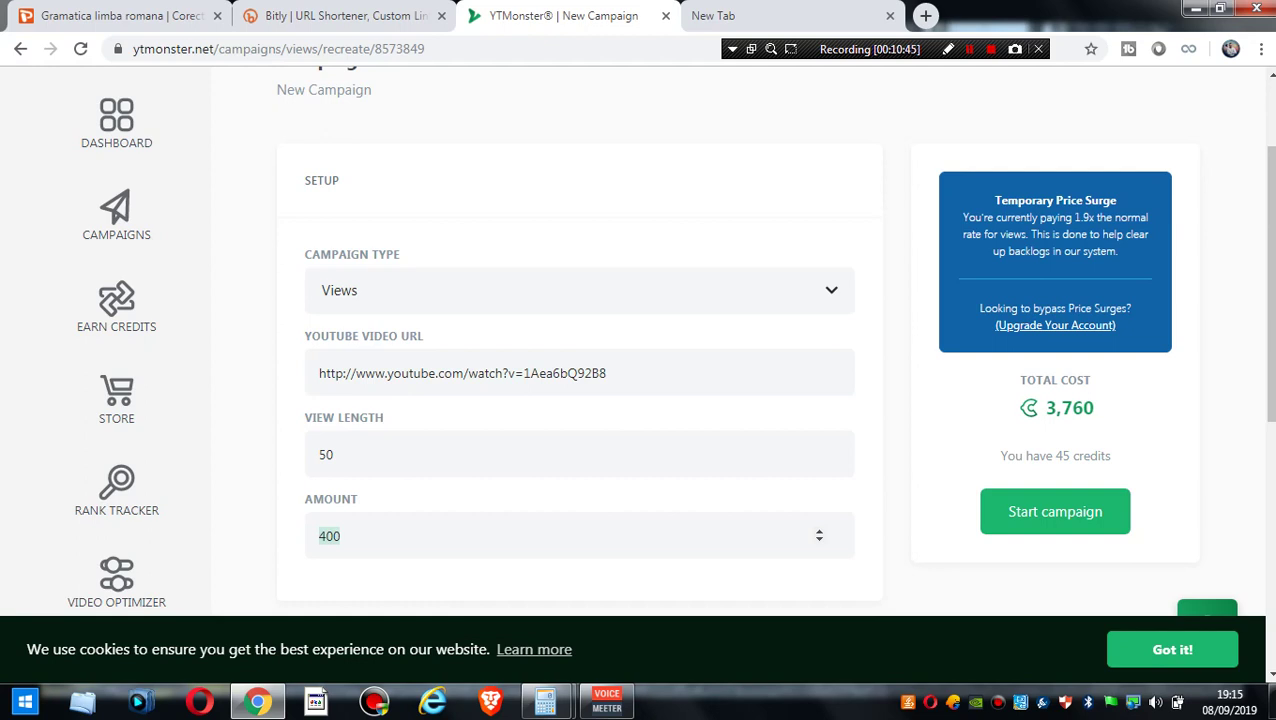
pyautogui.hotkey('ctrl', 't')
pyautogui.hotkey('ctrl', 'v')
pyautogui.press('Return')
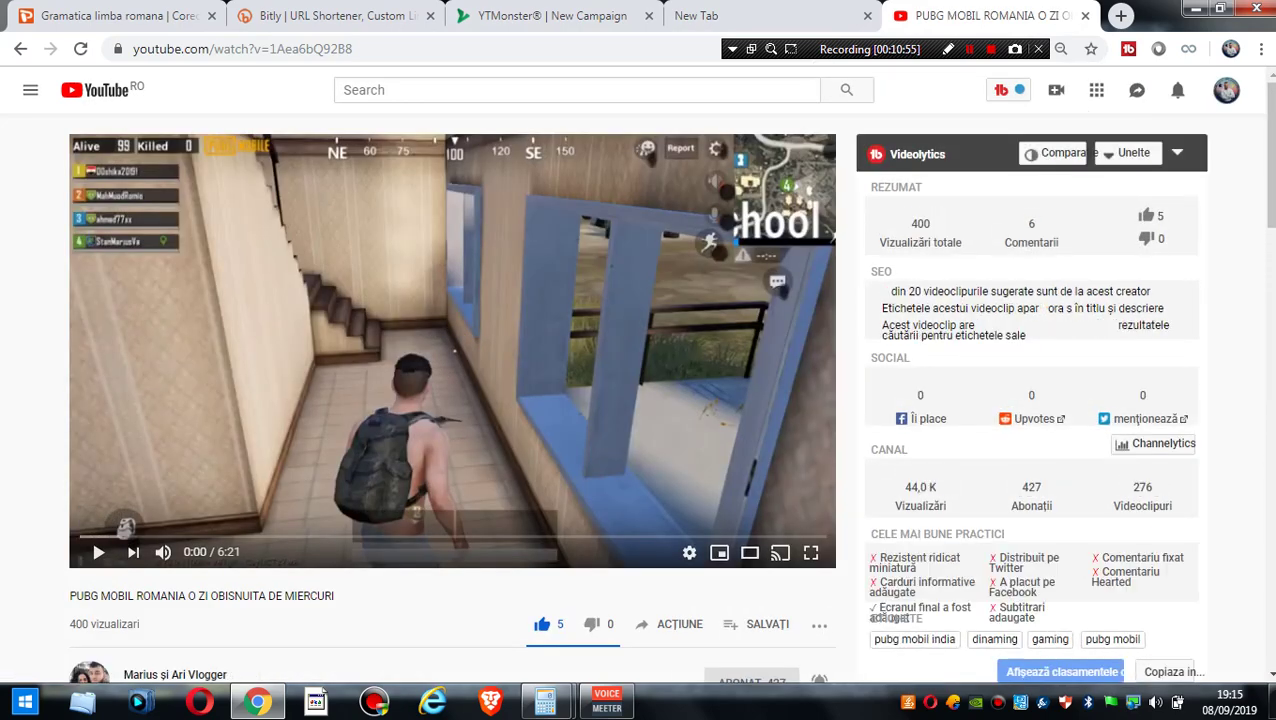
# - Scroll through the PUBG video page showing 400 views, then switch back to the YTMonster tab
pyautogui.scroll(-1, 640, 400)
pyautogui.scroll(-12, 640, 400)
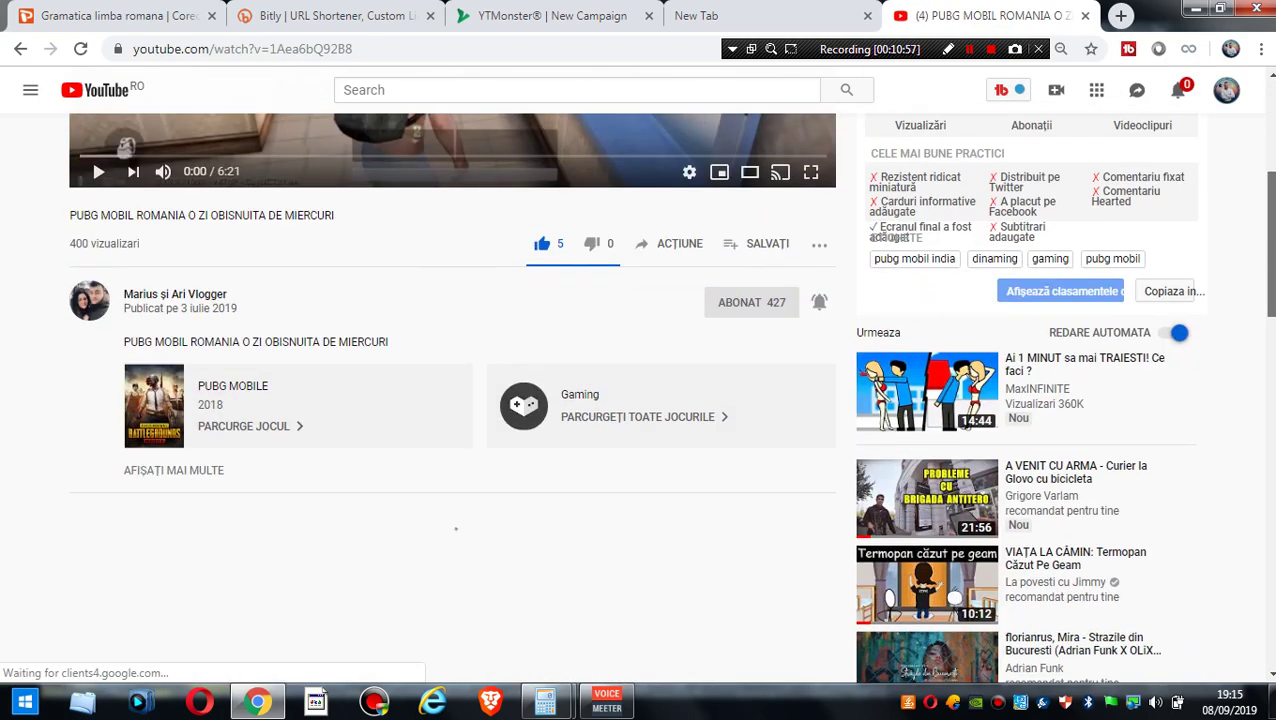
pyautogui.scroll(-2, 640, 400)
pyautogui.scroll(15, 640, 400)
pyautogui.hotkey('ctrl', 'shift', 'Tab')
pyautogui.hotkey('ctrl', 'shift', 'Tab')
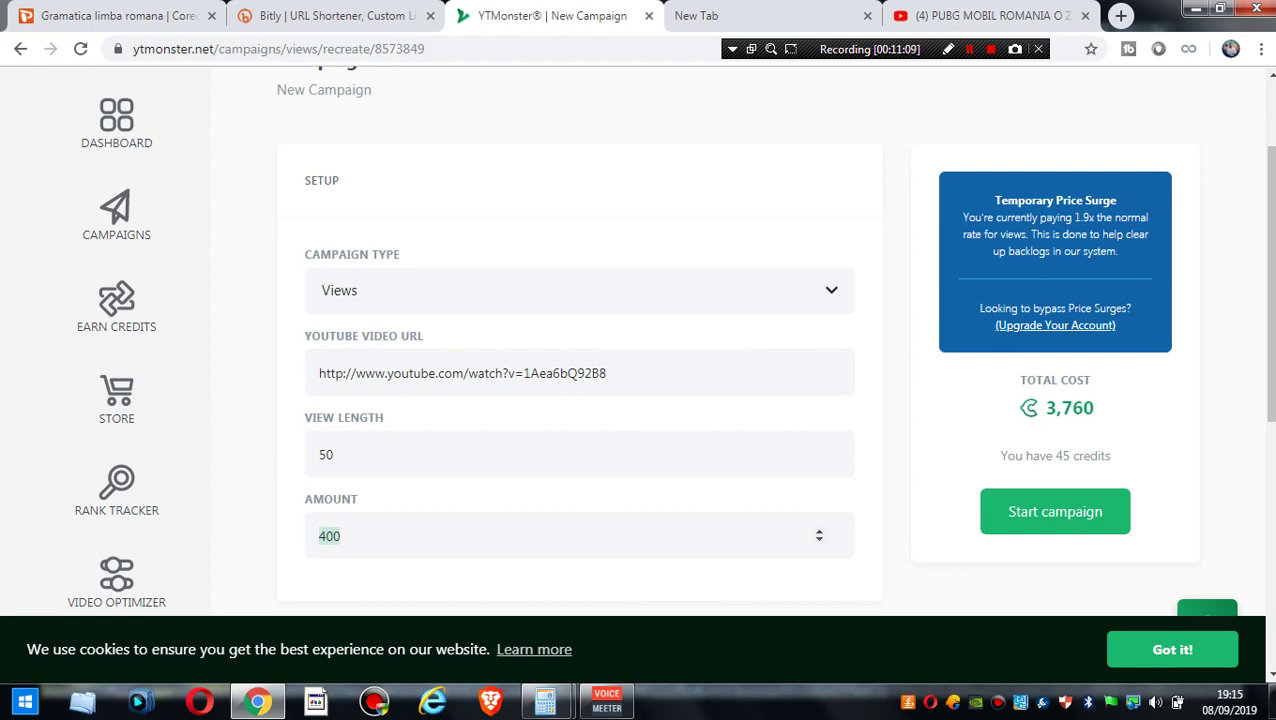
# - Replace the campaign's View Length value 50 with 200
pyautogui.scroll(-1, 640, 350)
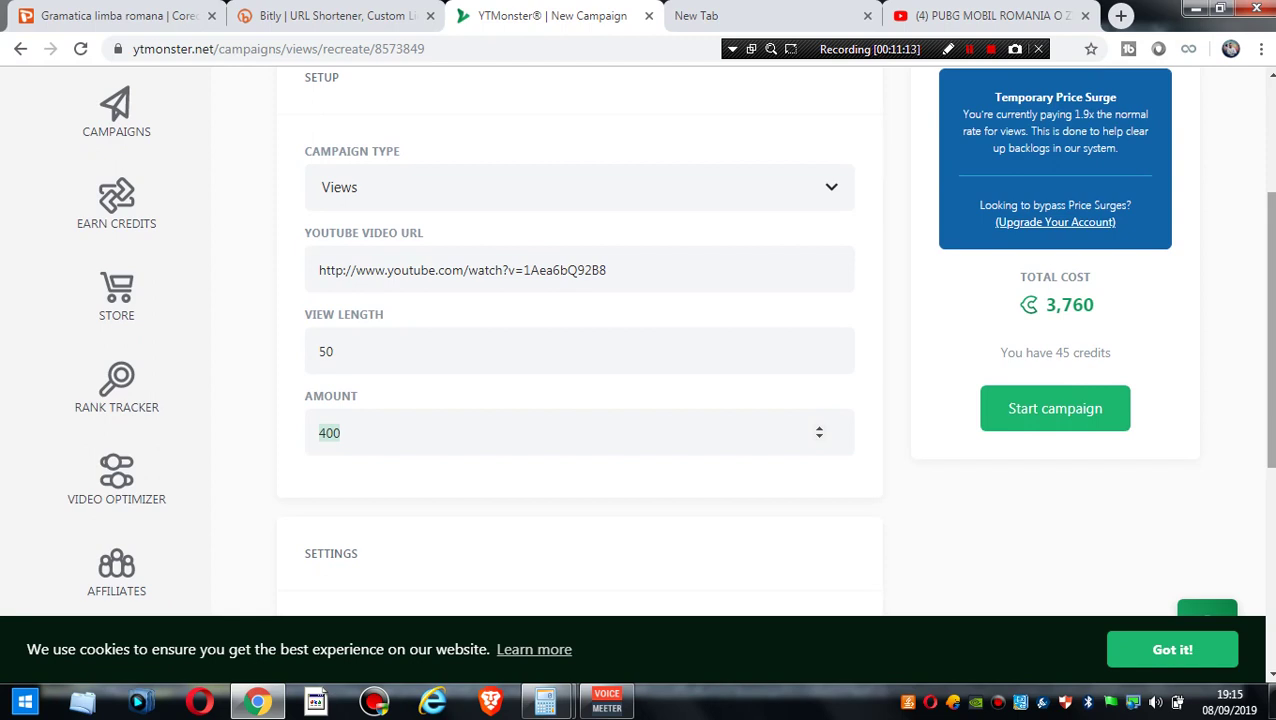
pyautogui.scroll(-1, 640, 350)
pyautogui.scroll(1, 640, 350)
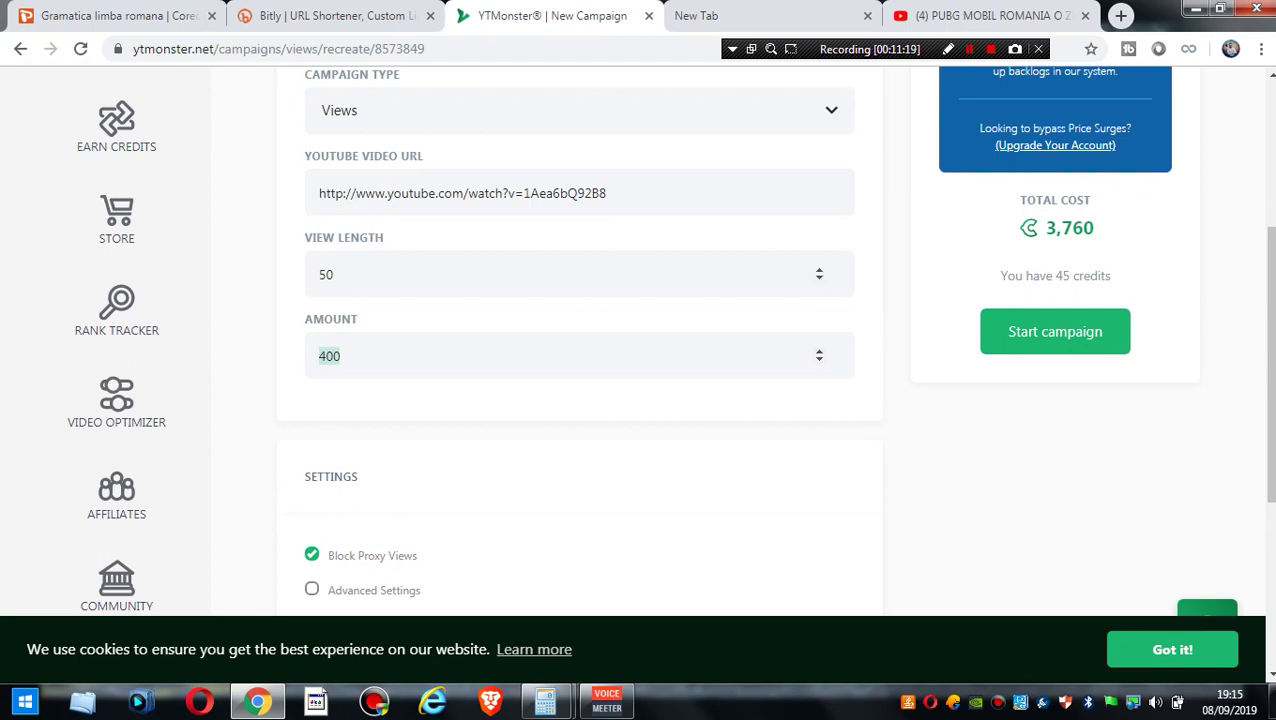
pyautogui.hotkey('shift', 'Tab')
pyautogui.press('Tab')
pyautogui.click(334, 274)
pyautogui.press('BackSpace')
pyautogui.press('BackSpace')
pyautogui.write('200')
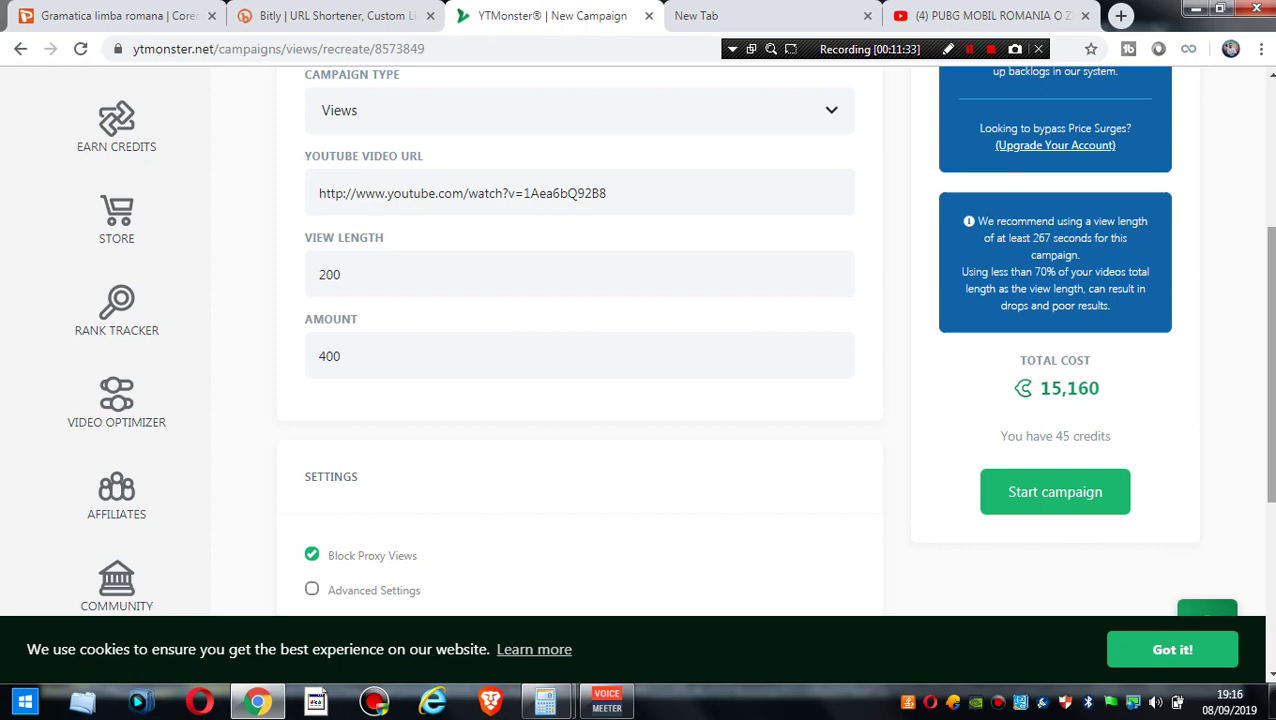
# - Change the View Length to 267 for a 20,252 total cost, then go to Earn Credits
pyautogui.scroll(-1, 640, 340)
pyautogui.scroll(1, 640, 340)
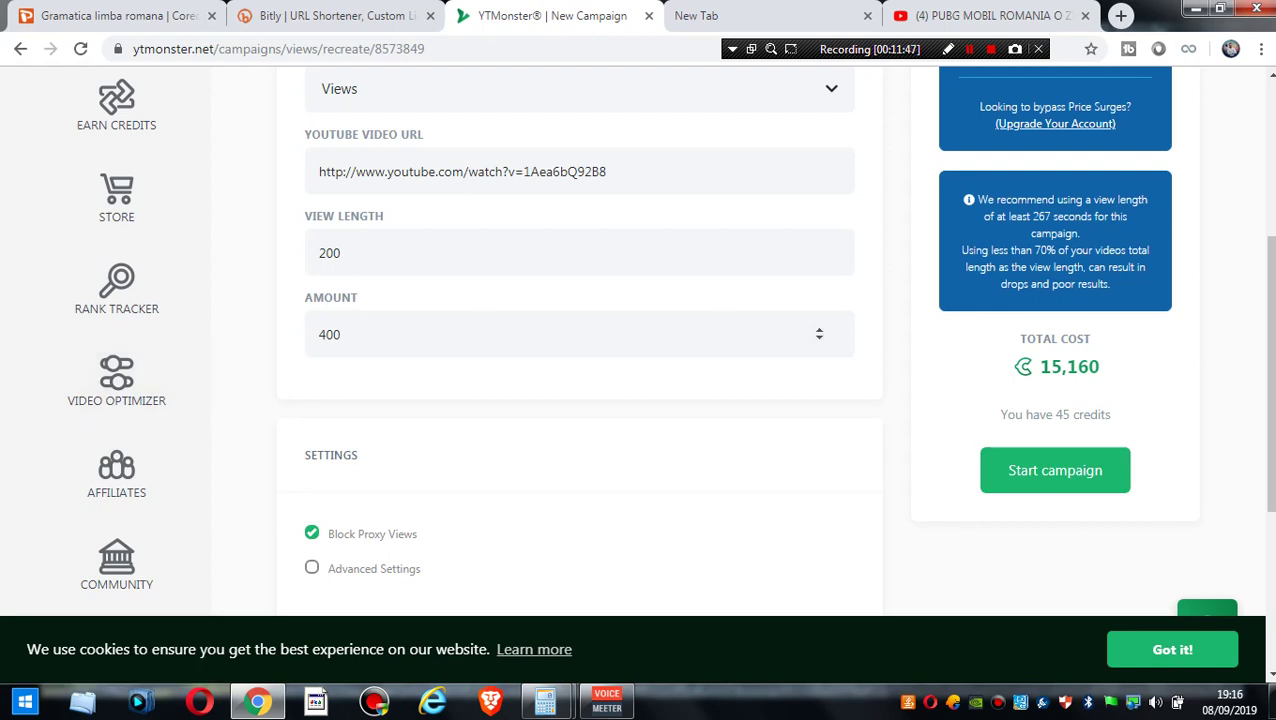
pyautogui.click(342, 253)
pyautogui.press('BackSpace')
pyautogui.press('BackSpace')
pyautogui.write('67')
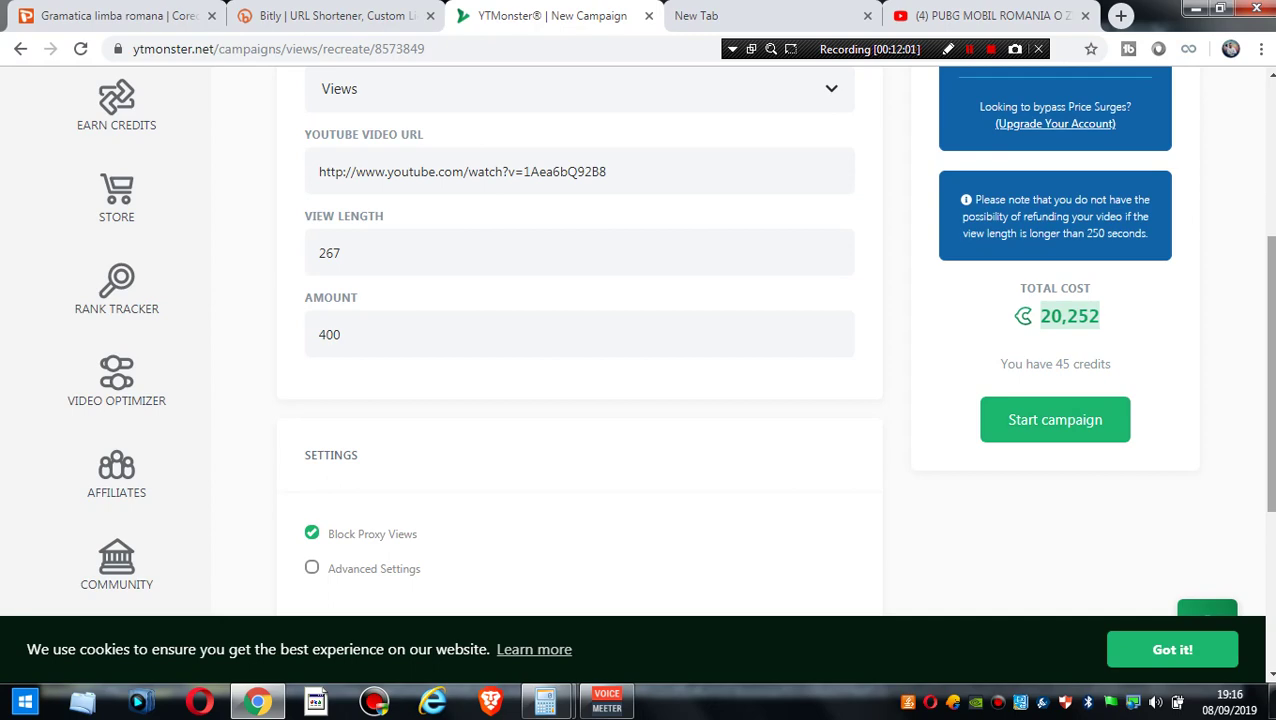
pyautogui.scroll(3, 640, 340)
pyautogui.scroll(-2, 640, 340)
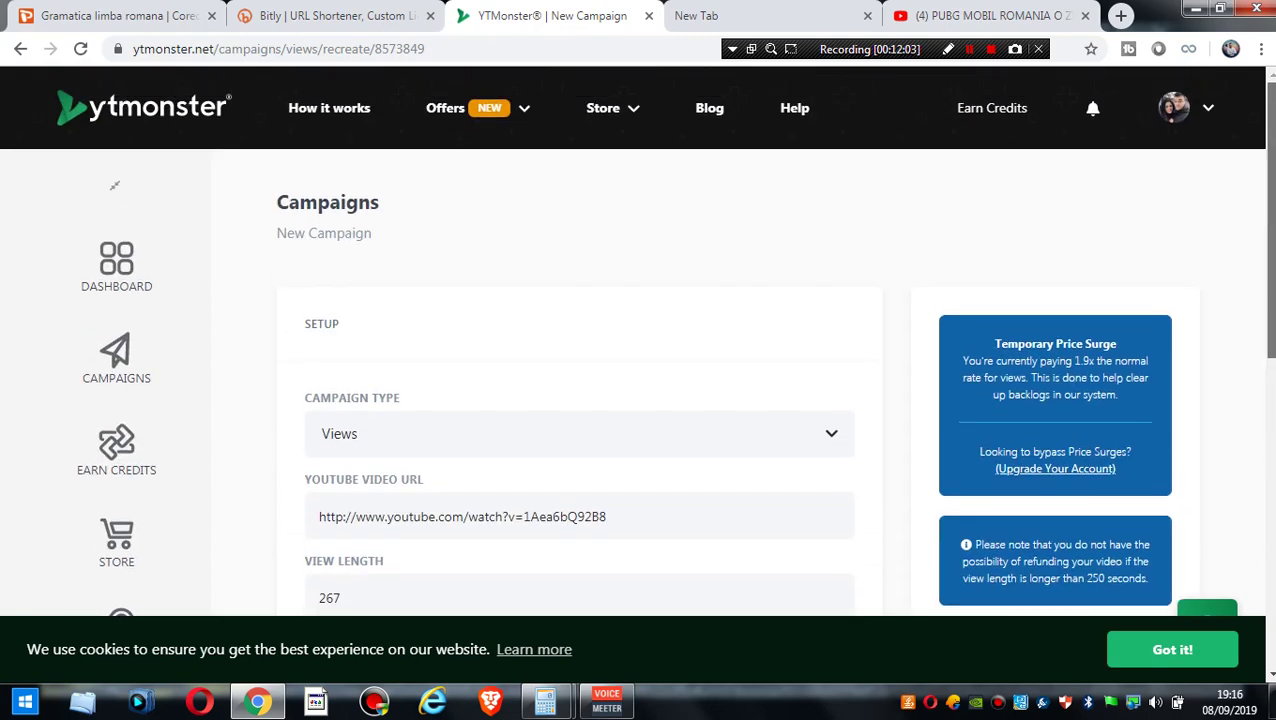
pyautogui.scroll(2, 640, 340)
pyautogui.scroll(-1, 640, 340)
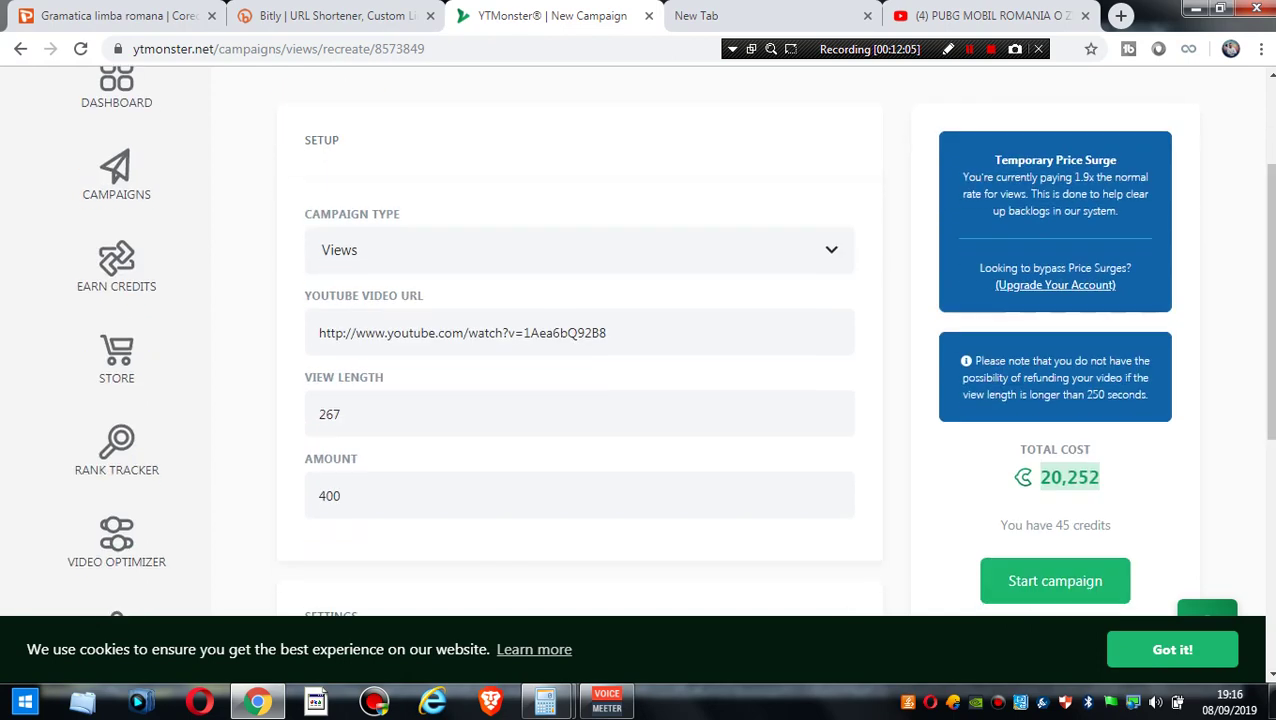
pyautogui.click(116, 265)
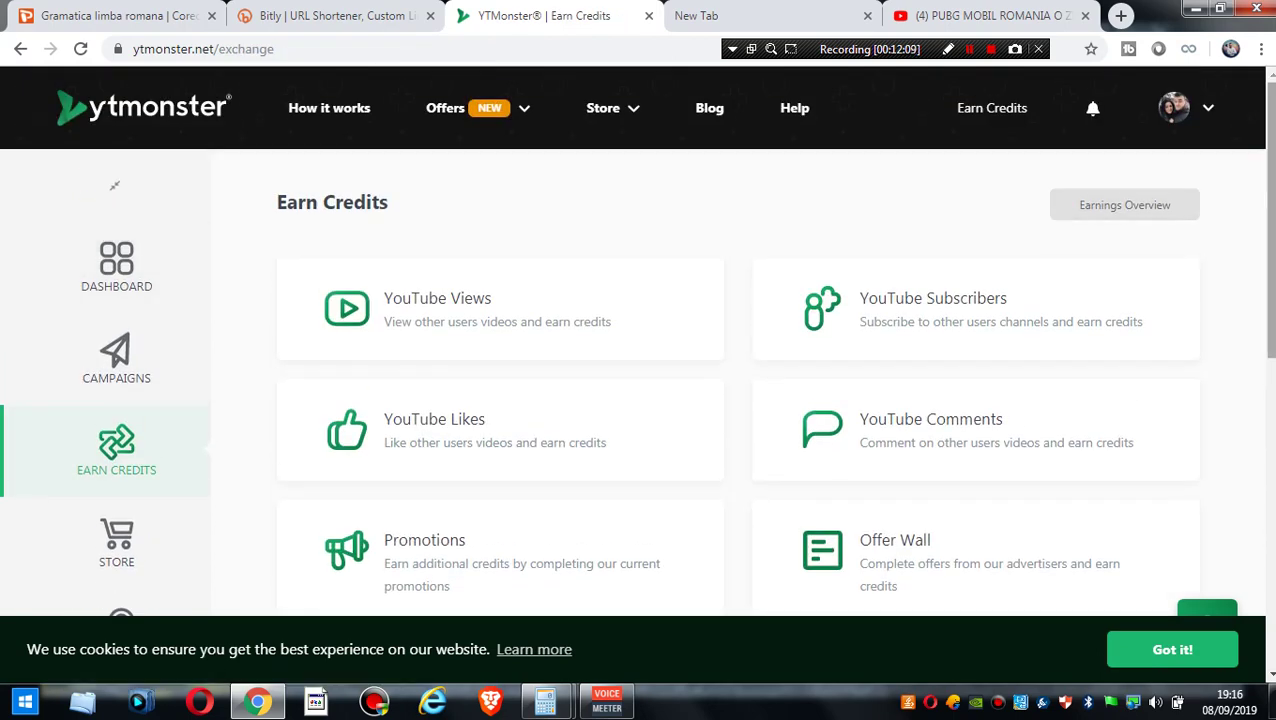
# - Choose YouTube Comments on Earn Credits and follow the prompt to Settings to link YouTube
pyautogui.scroll(-3, 640, 340)
pyautogui.scroll(2, 640, 340)
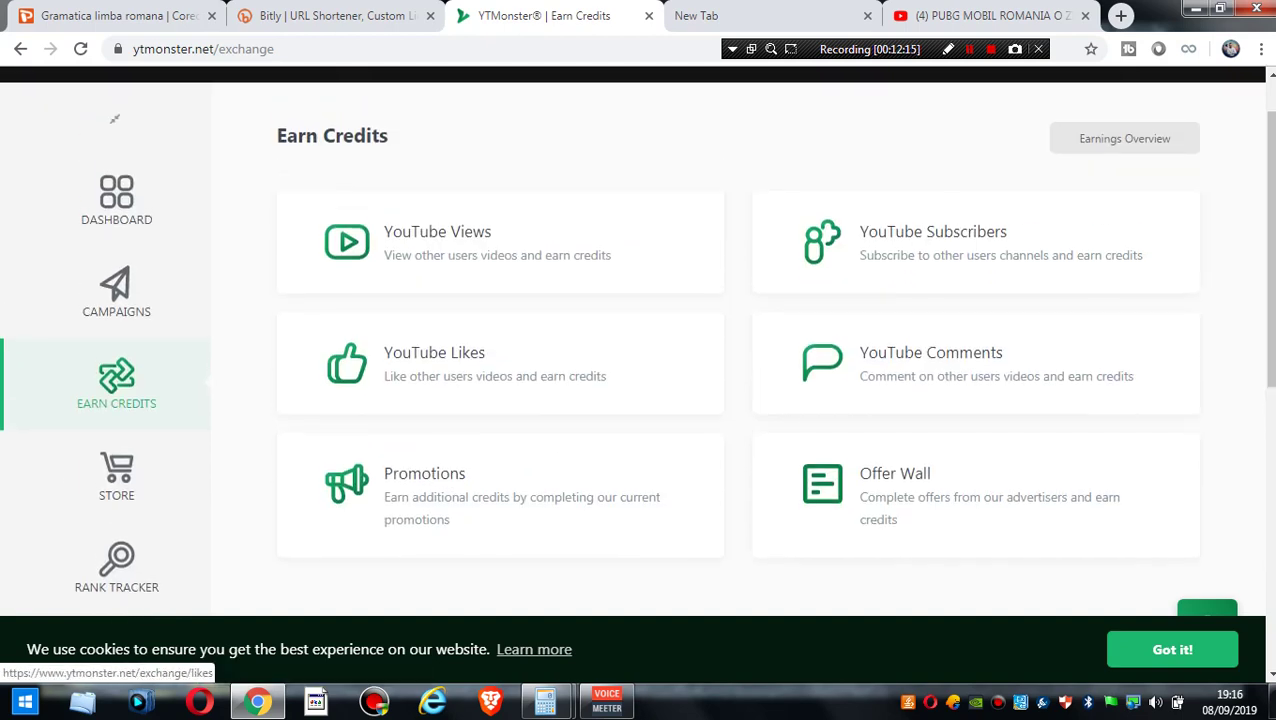
pyautogui.click(930, 362)
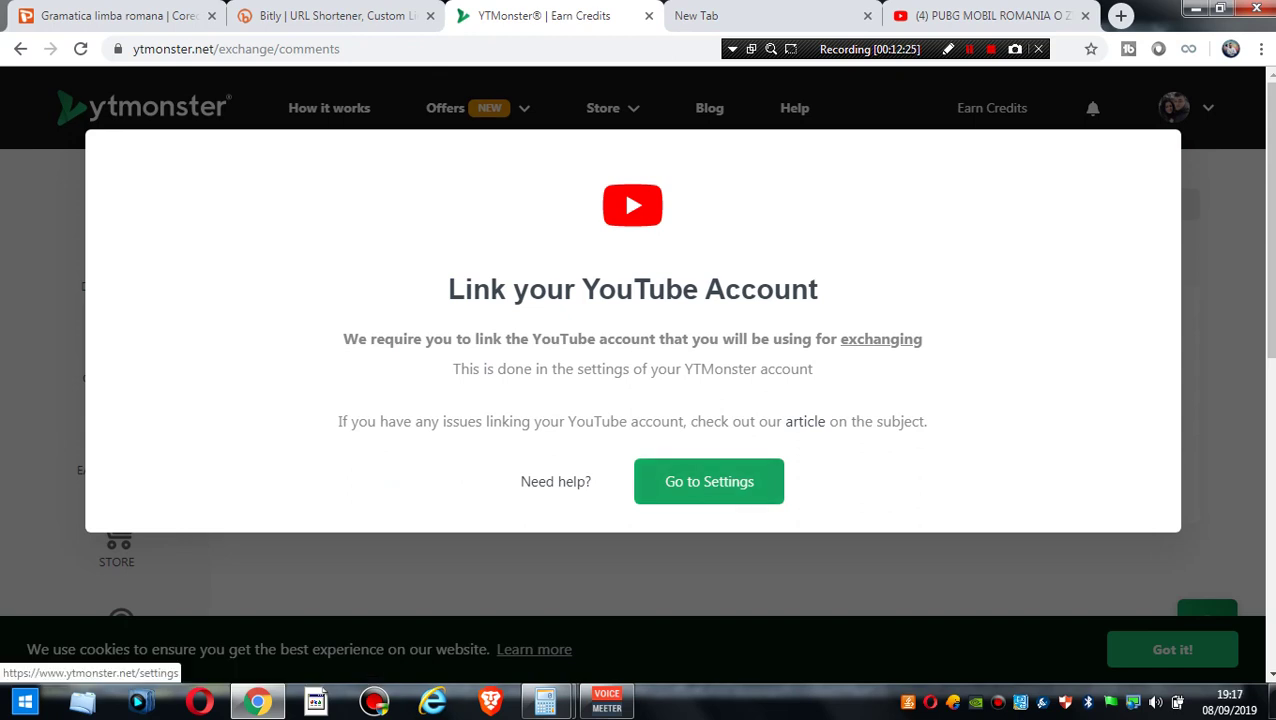
pyautogui.click(709, 481)
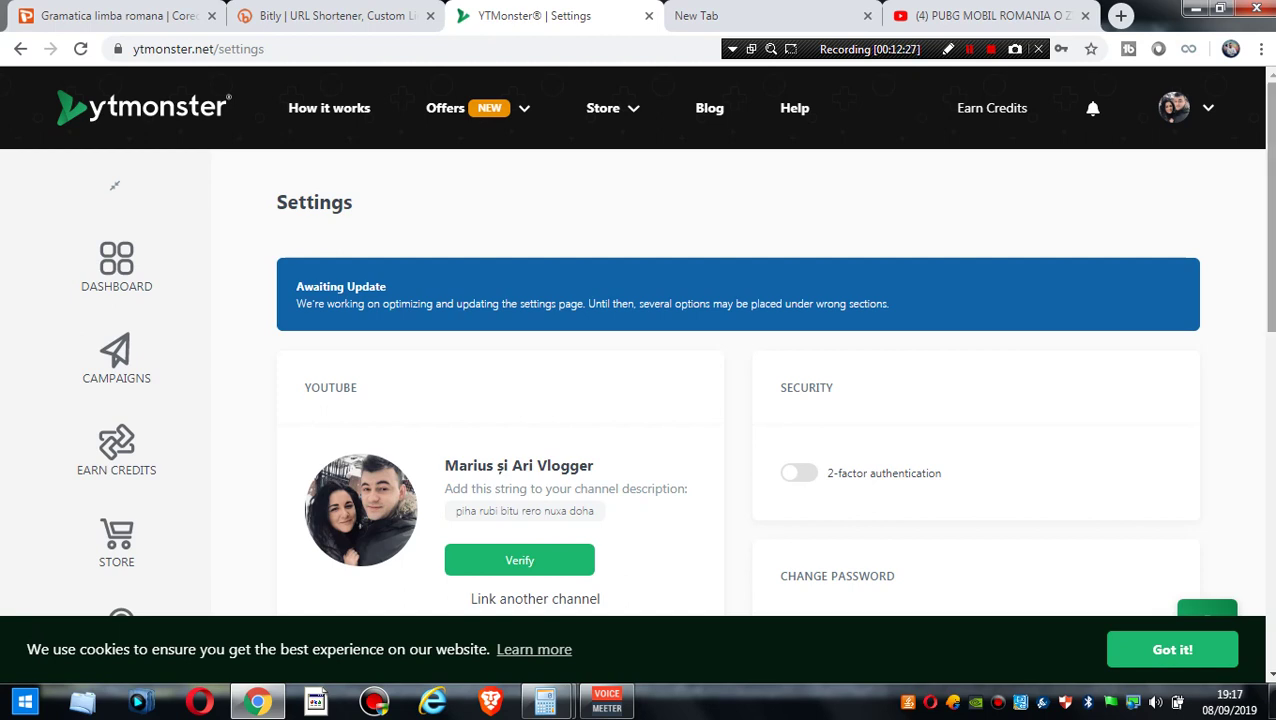
# - Select Gaming and Tutorials as account interests, then return to the Comments earning page
pyautogui.scroll(-2, 638, 400)
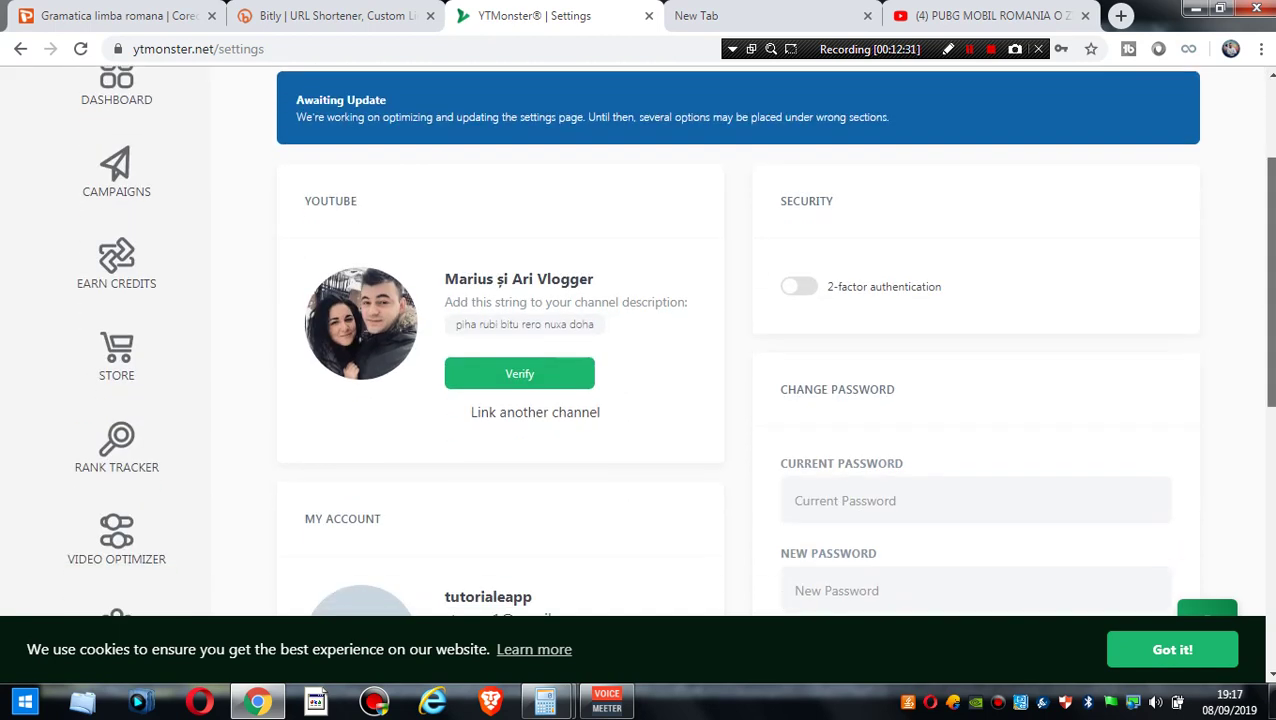
pyautogui.scroll(-3, 638, 400)
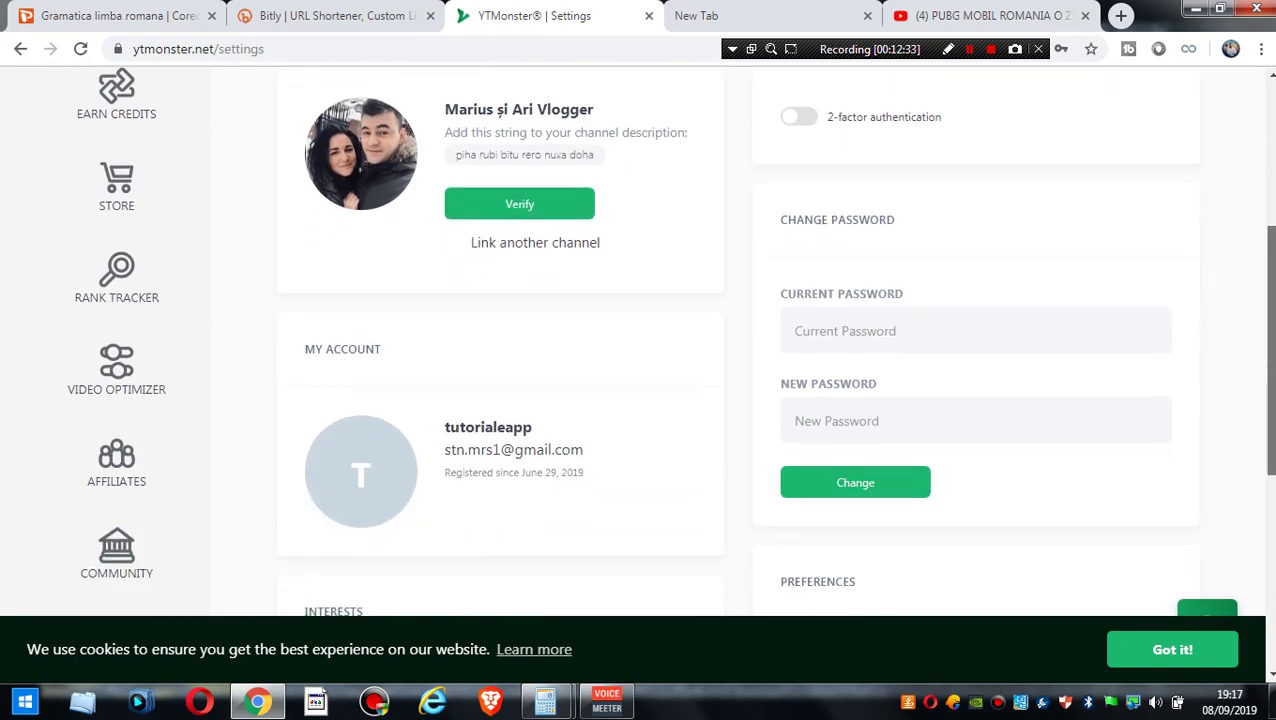
pyautogui.scroll(-2, 638, 400)
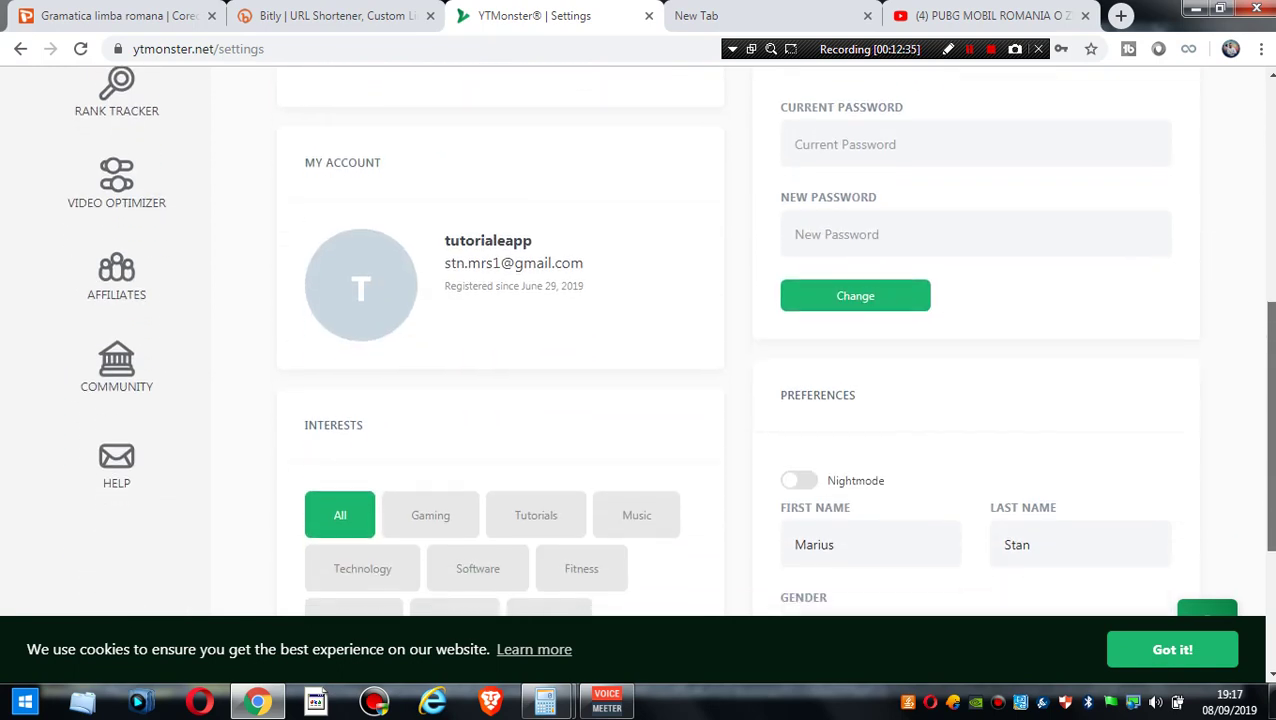
pyautogui.scroll(-2, 638, 400)
pyautogui.scroll(-1, 638, 400)
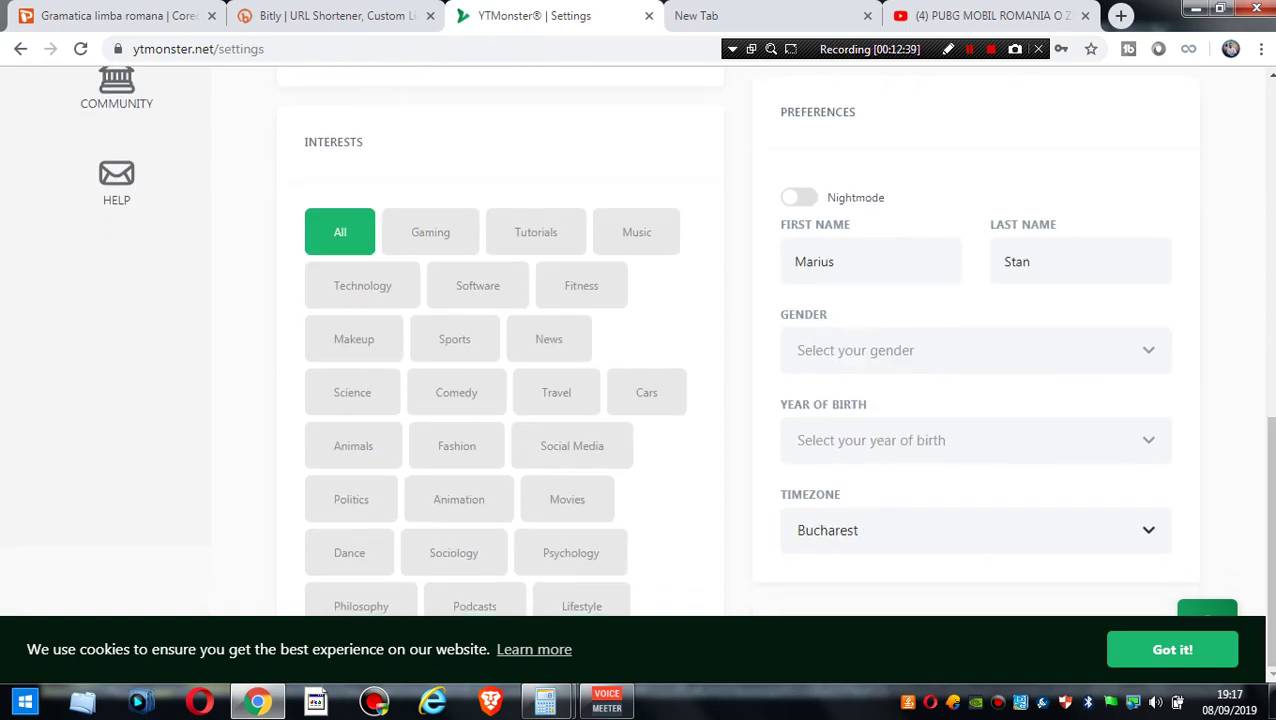
pyautogui.click(430, 232)
pyautogui.click(535, 232)
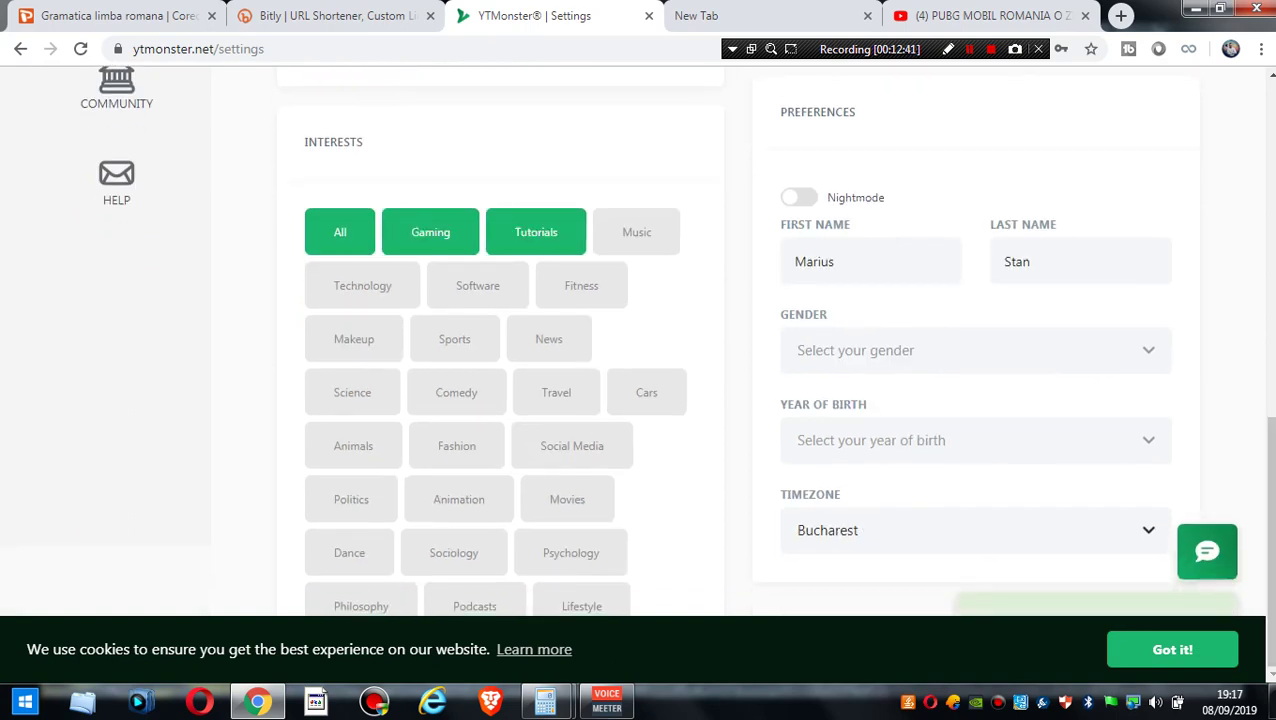
pyautogui.click(20, 48)
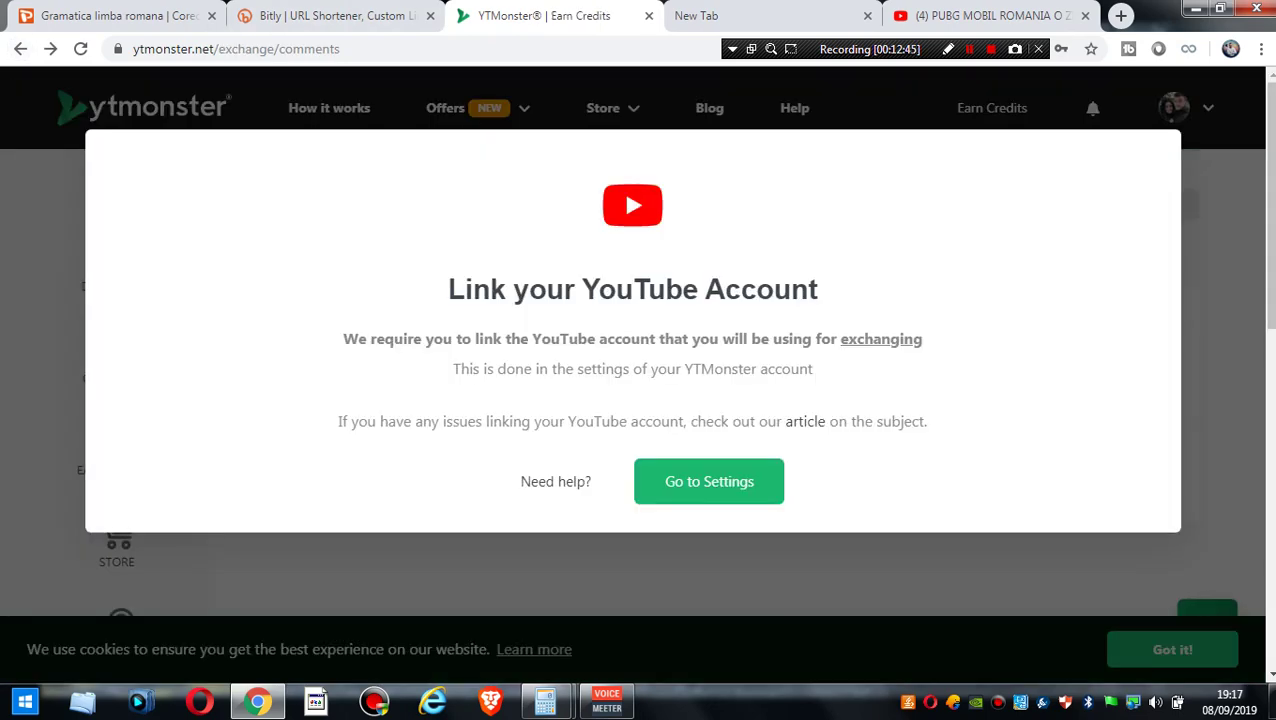
# - Open the YouTube Views exchange from Earn Credits, then minimize Chrome to show the desktop
pyautogui.click(20, 48)
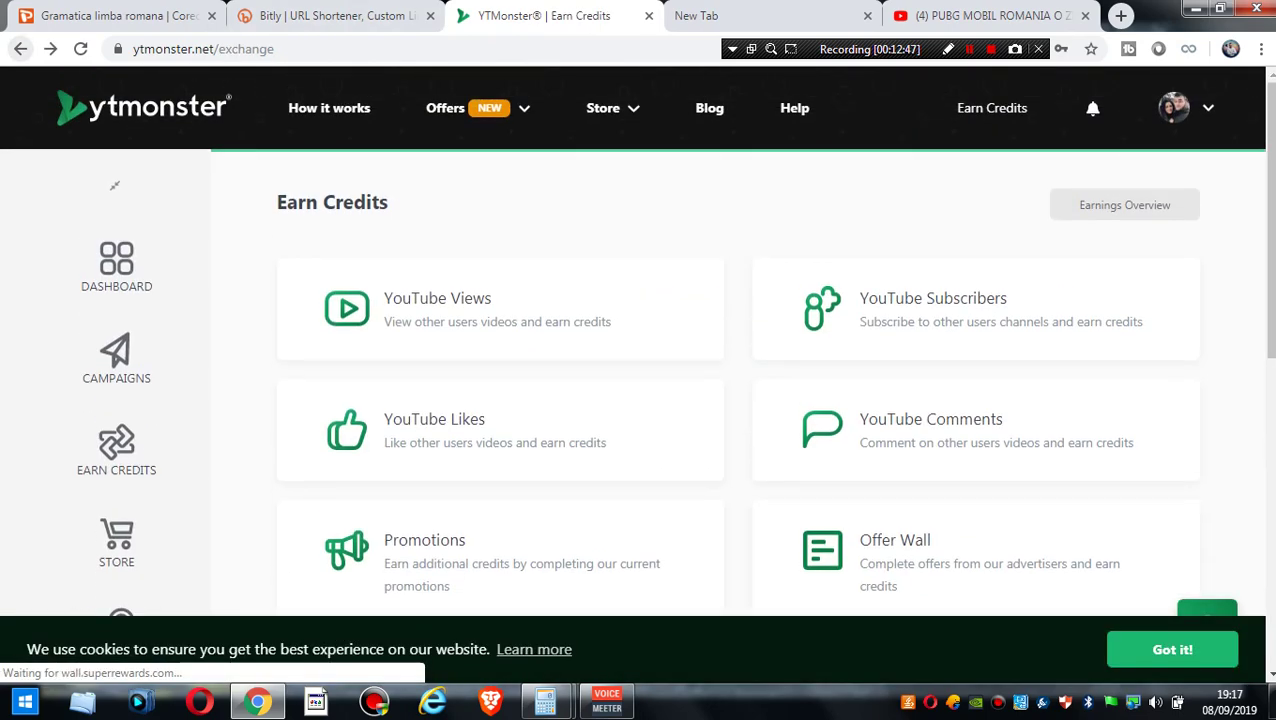
pyautogui.click(437, 298)
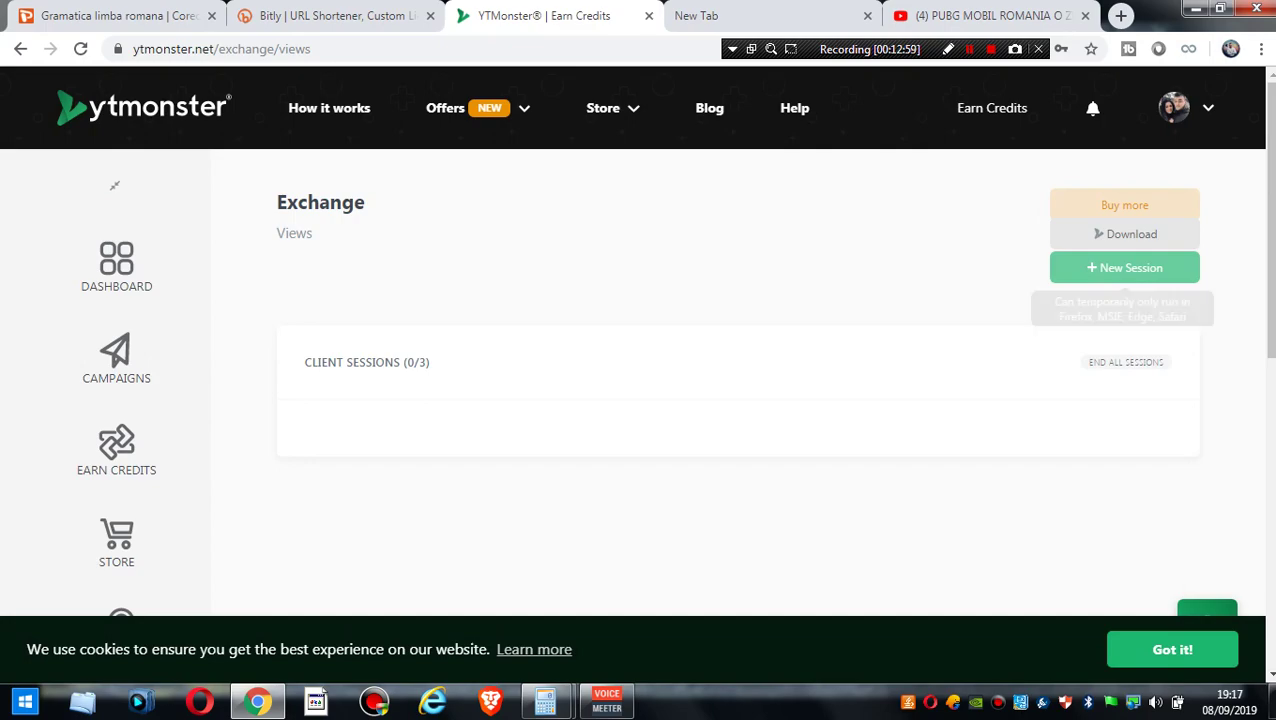
pyautogui.click(1197, 9)
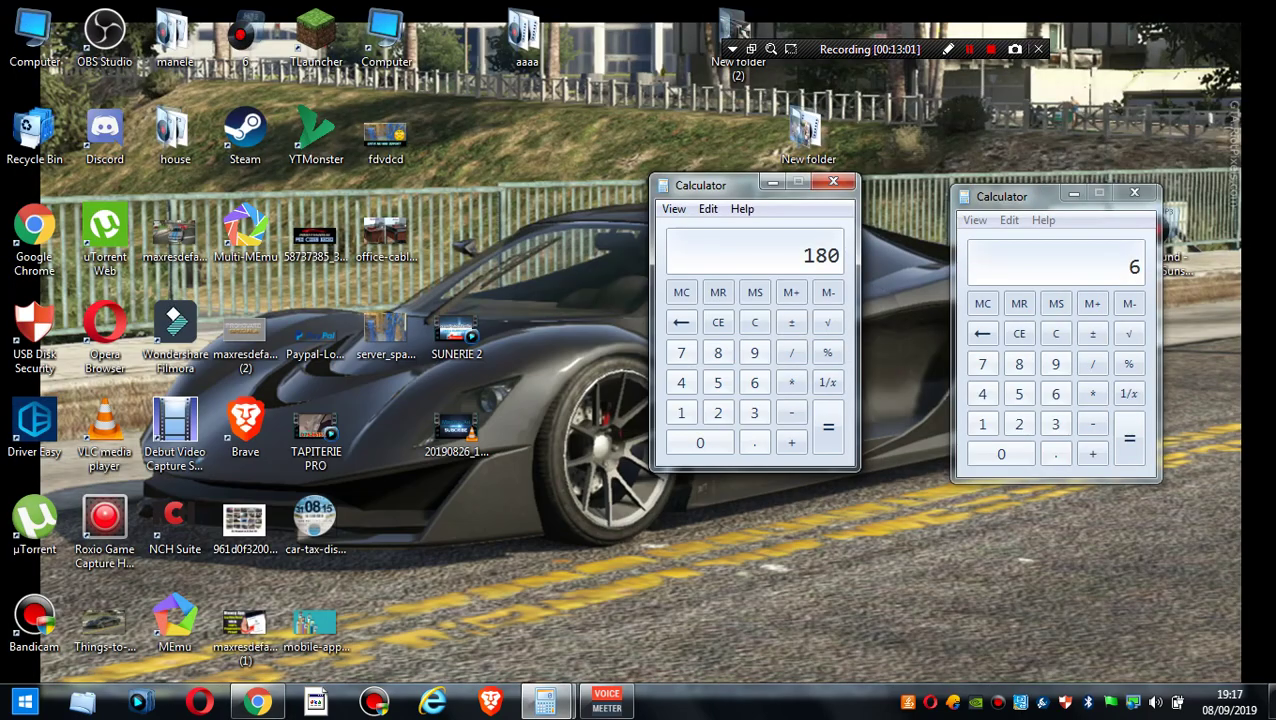
# - Close both Calculator windows and launch the YTMonster desktop client from its shortcut
pyautogui.click(316, 135)
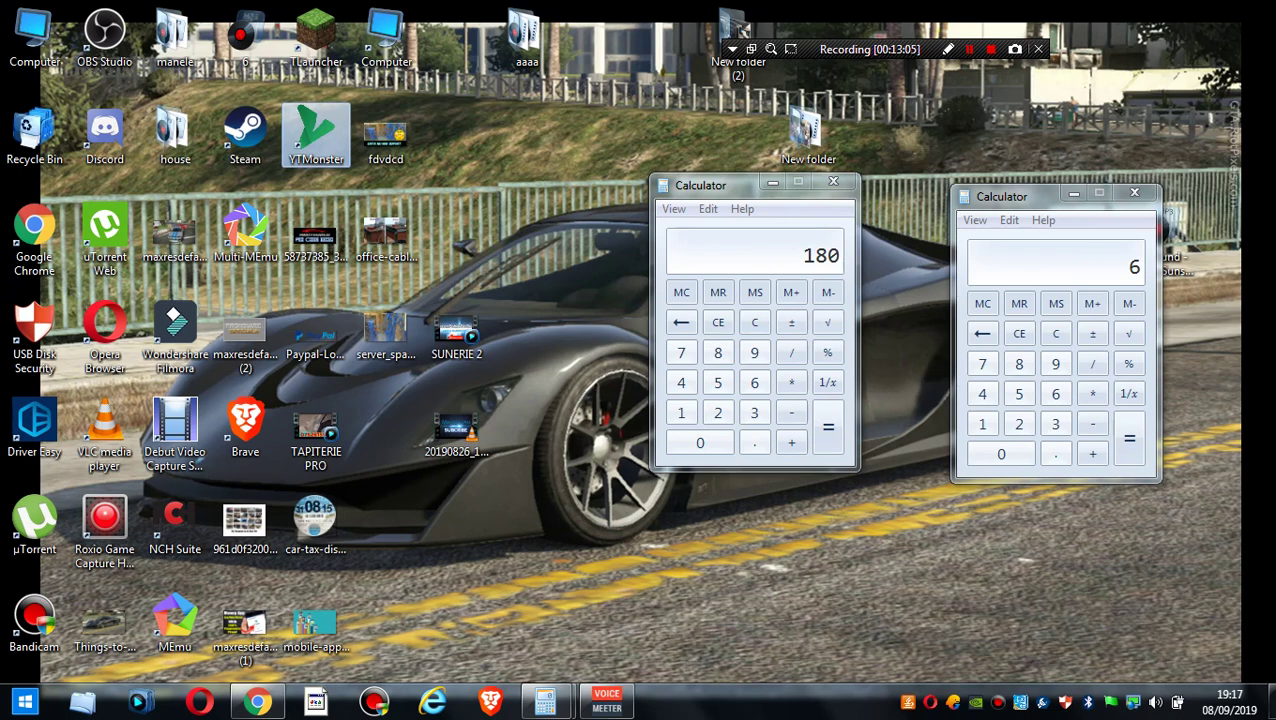
pyautogui.click(833, 181)
pyautogui.click(1134, 192)
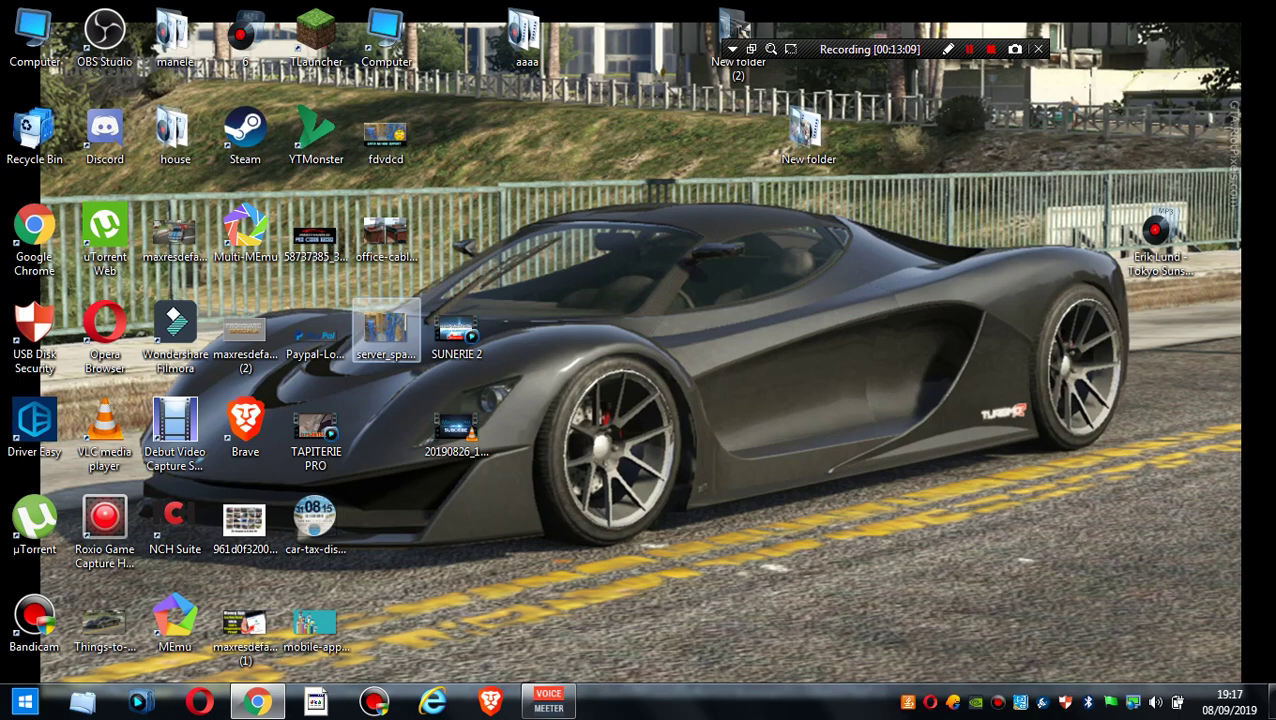
pyautogui.click(316, 130)
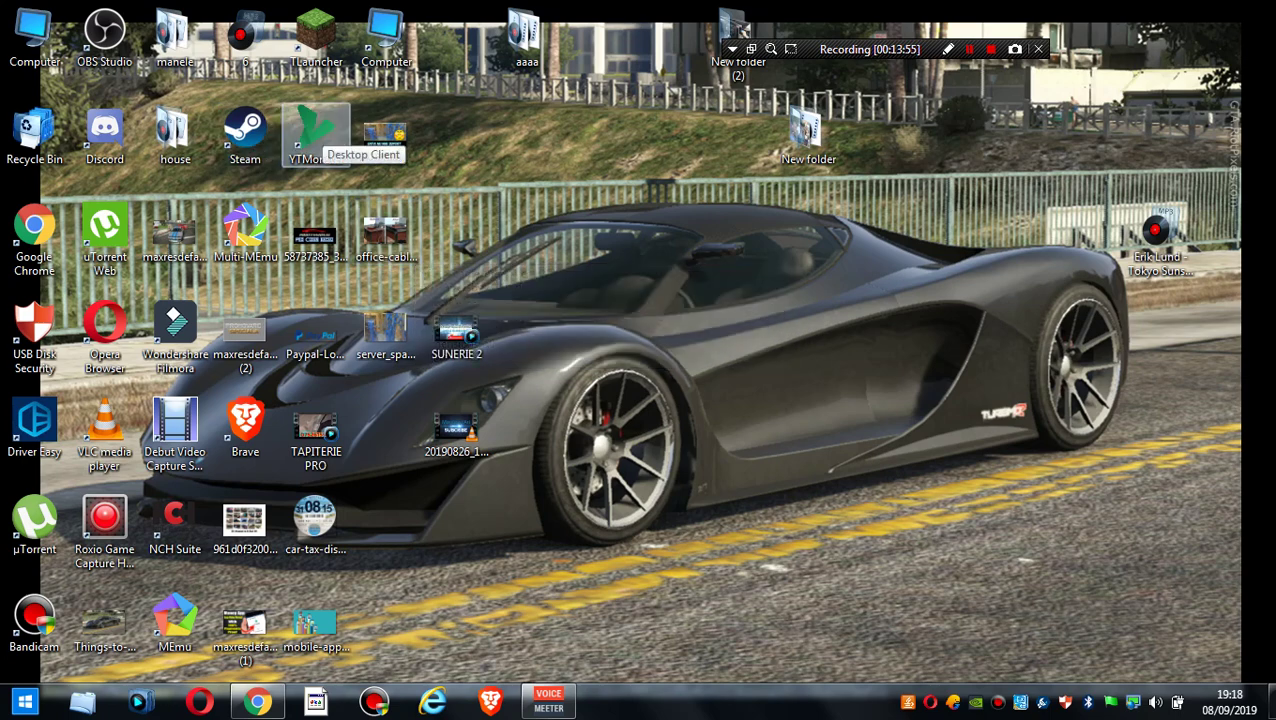
pyautogui.click(315, 130)
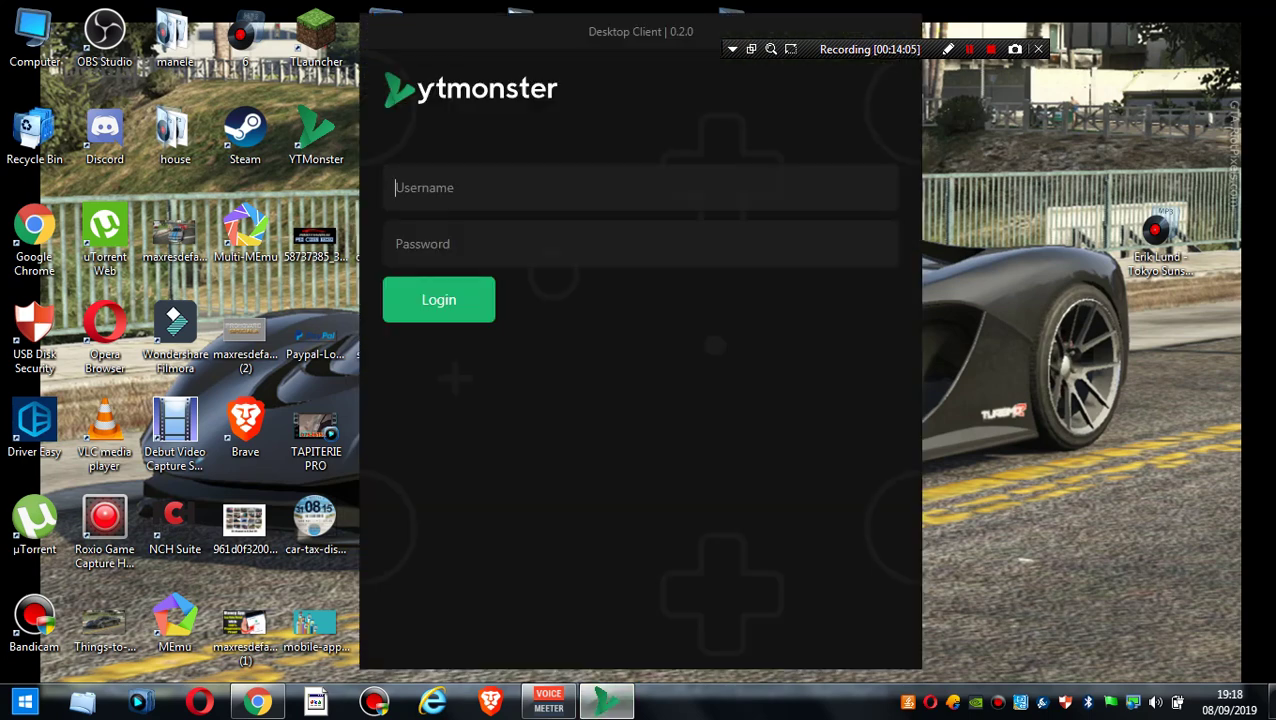
# - Enter the account username and password and submit the login
pyautogui.write('tut')
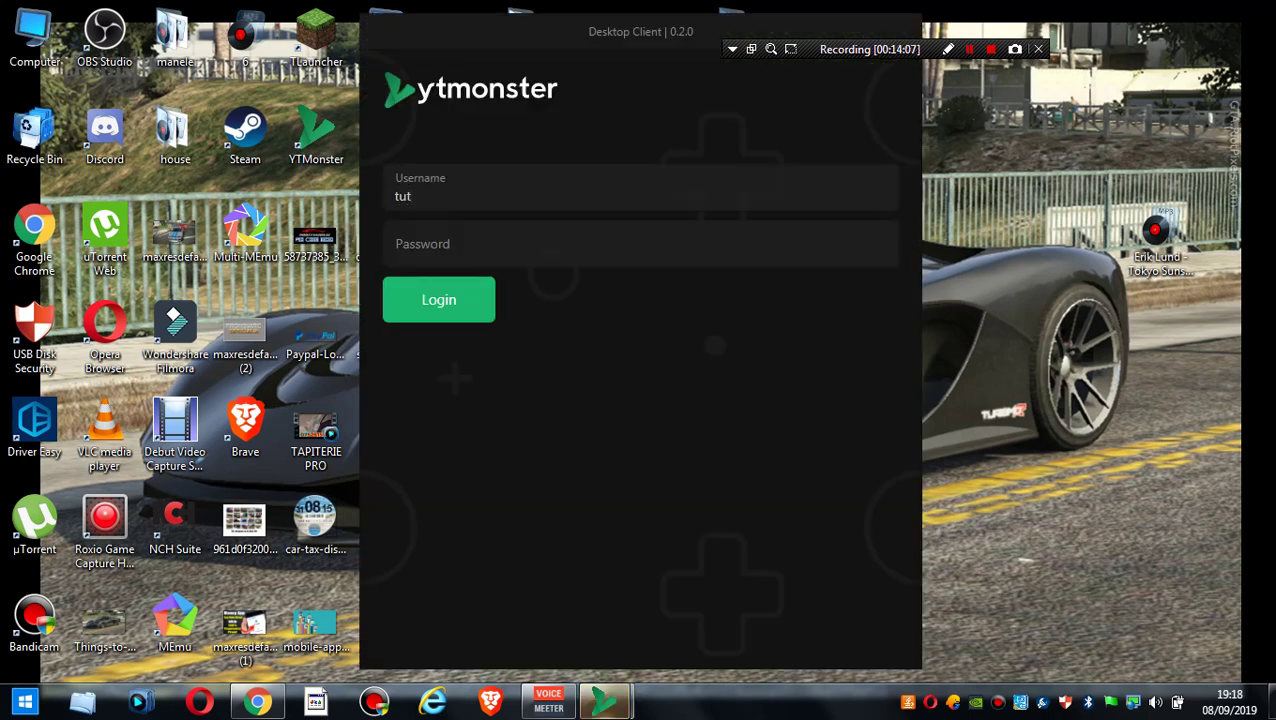
pyautogui.write('orialeapp')
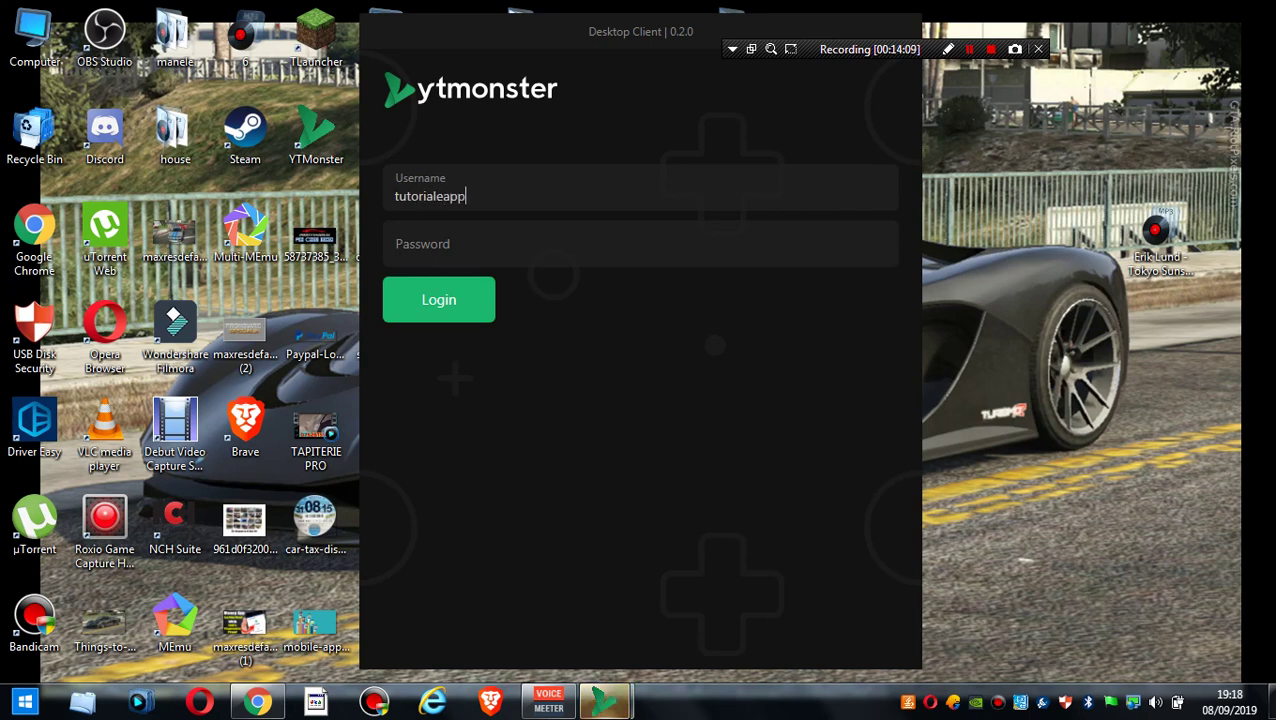
pyautogui.press('Tab')
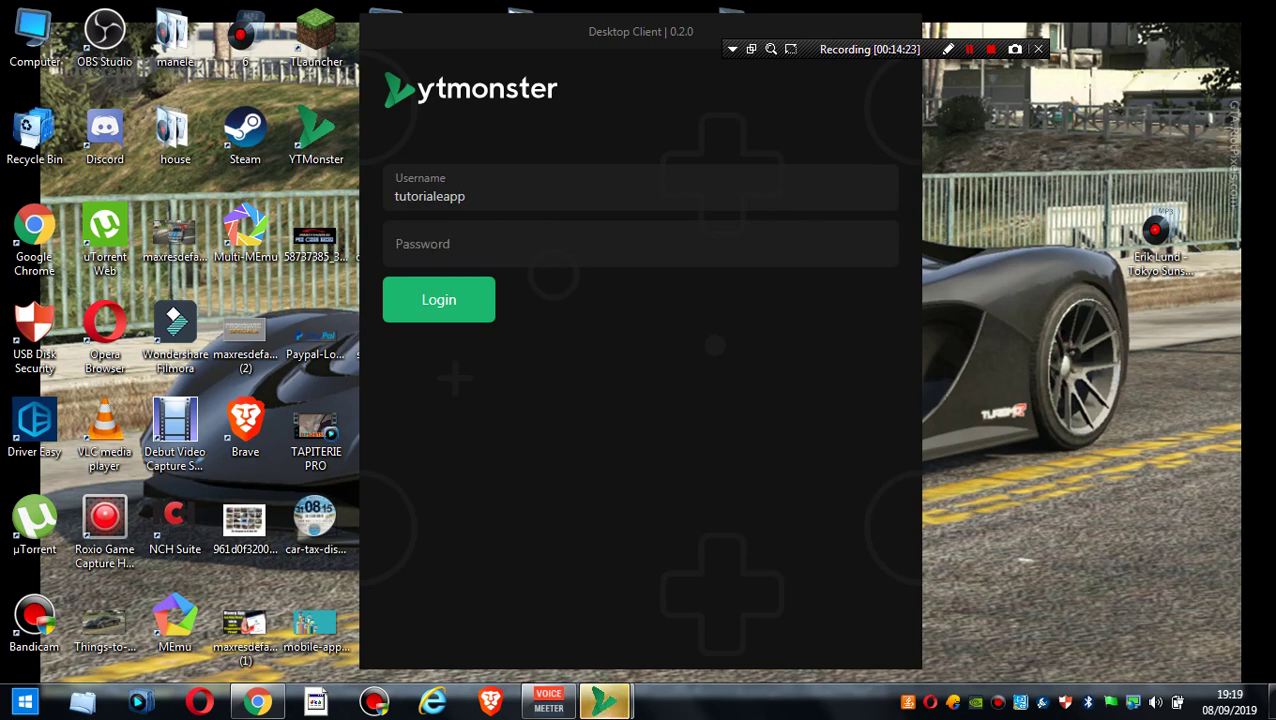
pyautogui.write('••')
pyautogui.press('BackSpace')
pyautogui.write('••••')
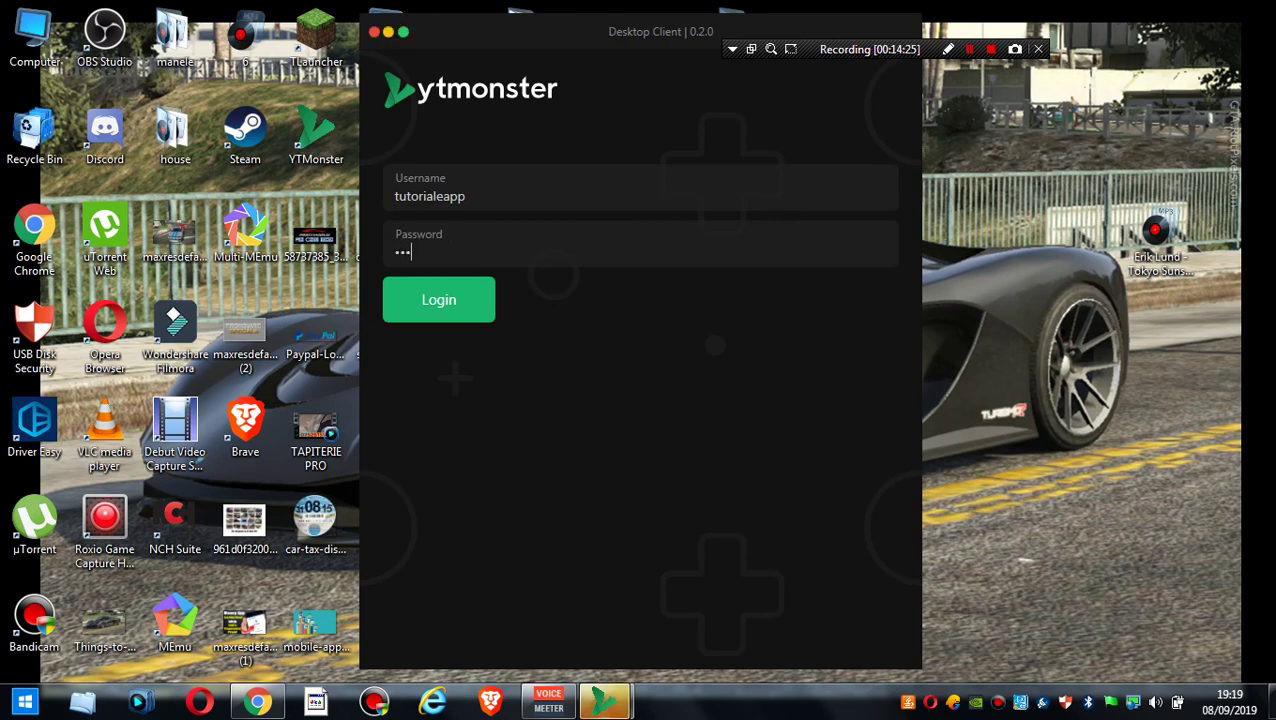
pyautogui.press('BackSpace')
pyautogui.press('BackSpace')
pyautogui.press('BackSpace')
pyautogui.press('BackSpace')
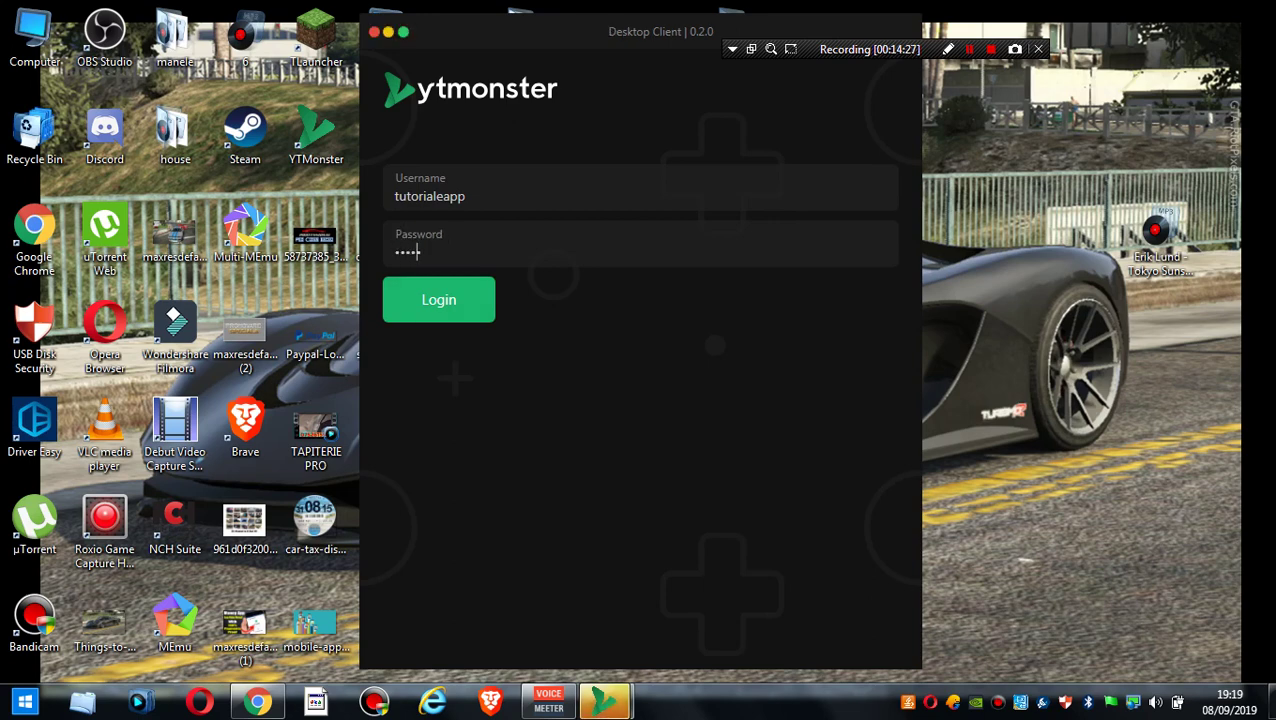
pyautogui.write('•••••••••')
pyautogui.press('Return')
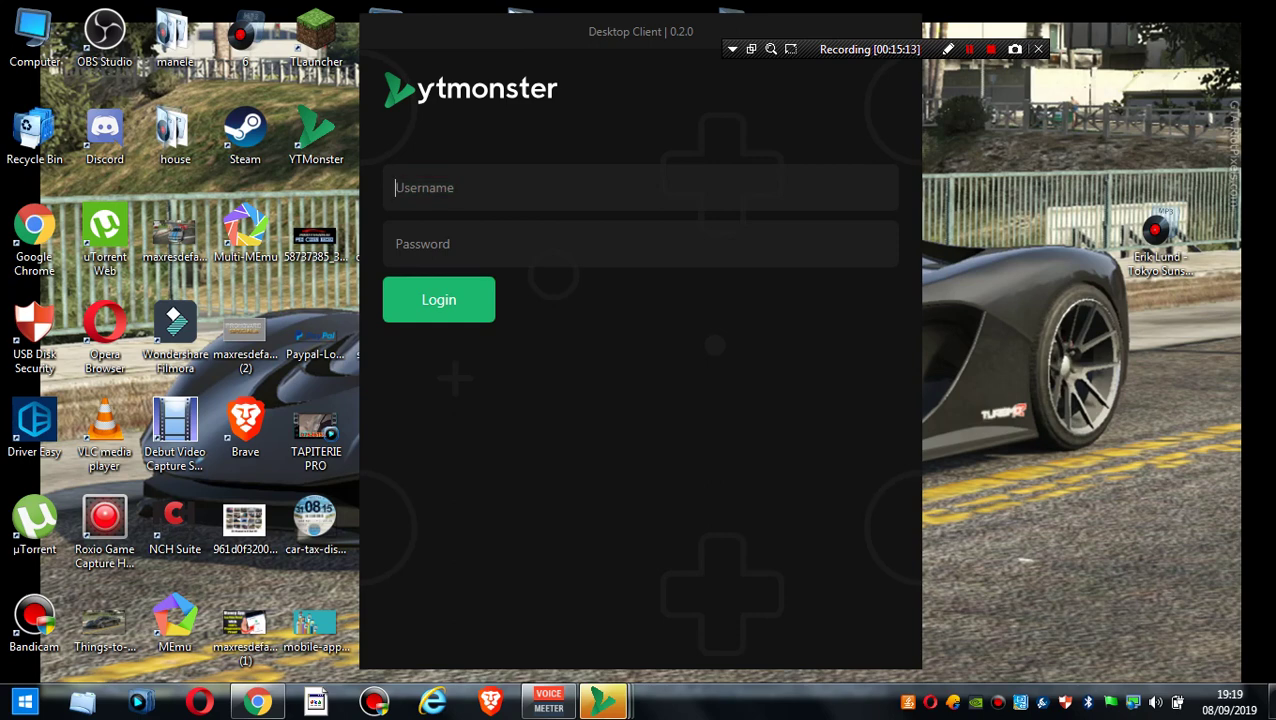
# - Retry the login with the username and password to reach the dashboard with 45 credits
pyautogui.write('tut')
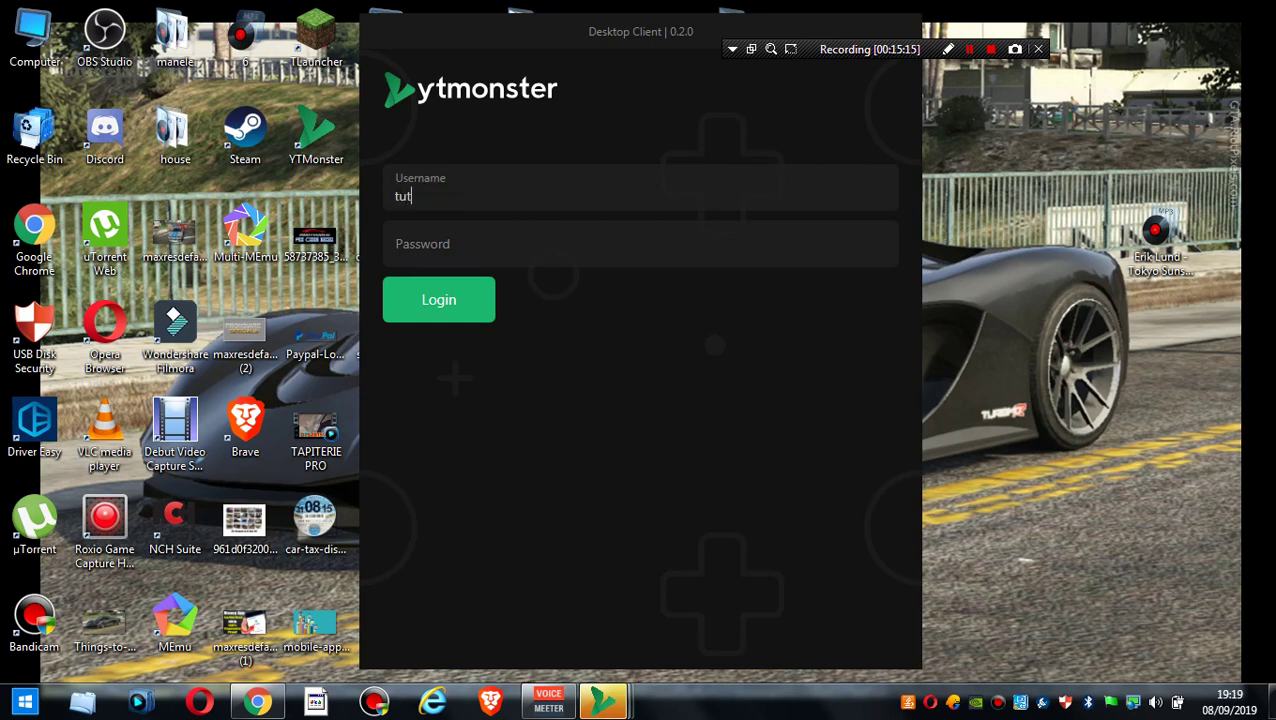
pyautogui.write('orialeapp')
pyautogui.click(420, 244)
pyautogui.write('••••••')
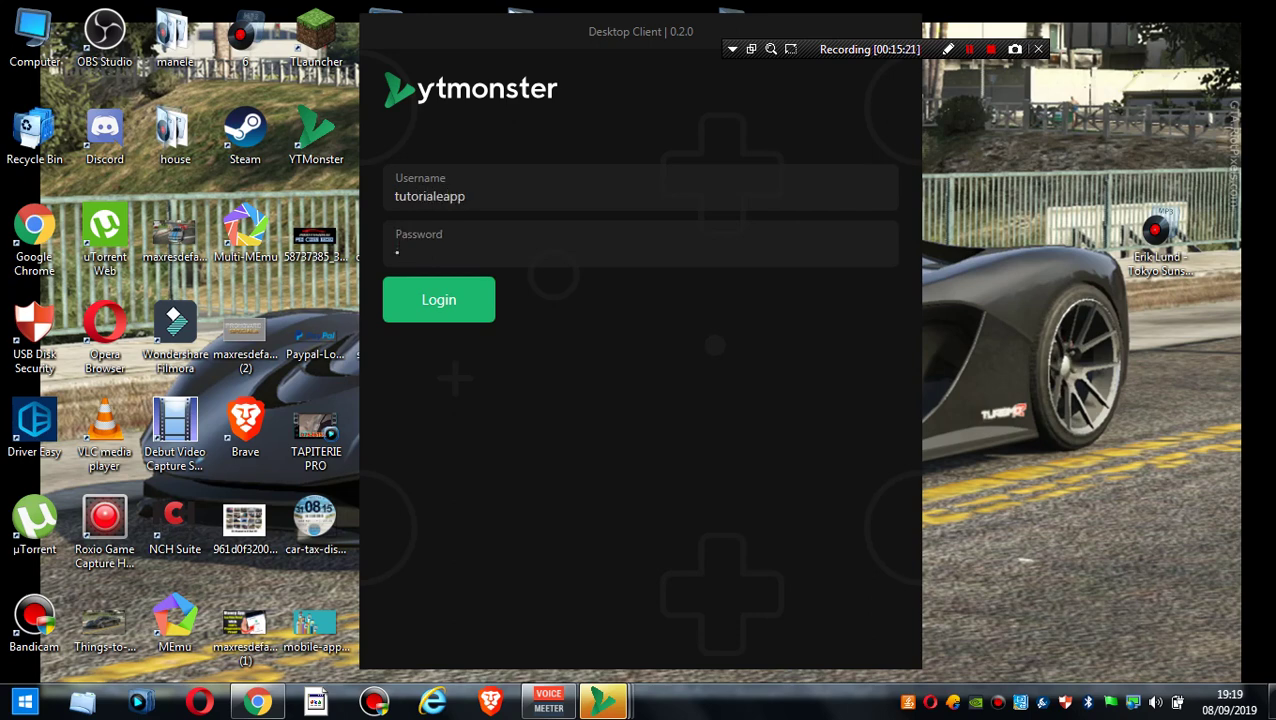
pyautogui.write('••••')
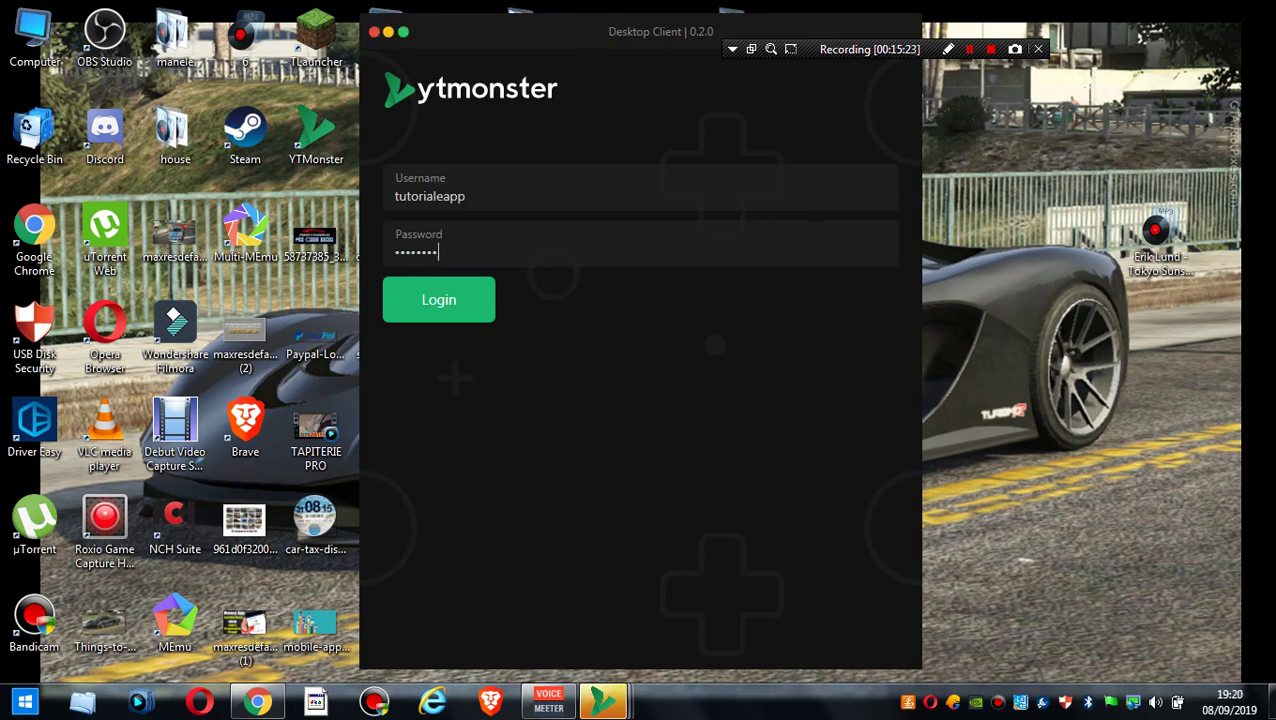
pyautogui.press('Return')
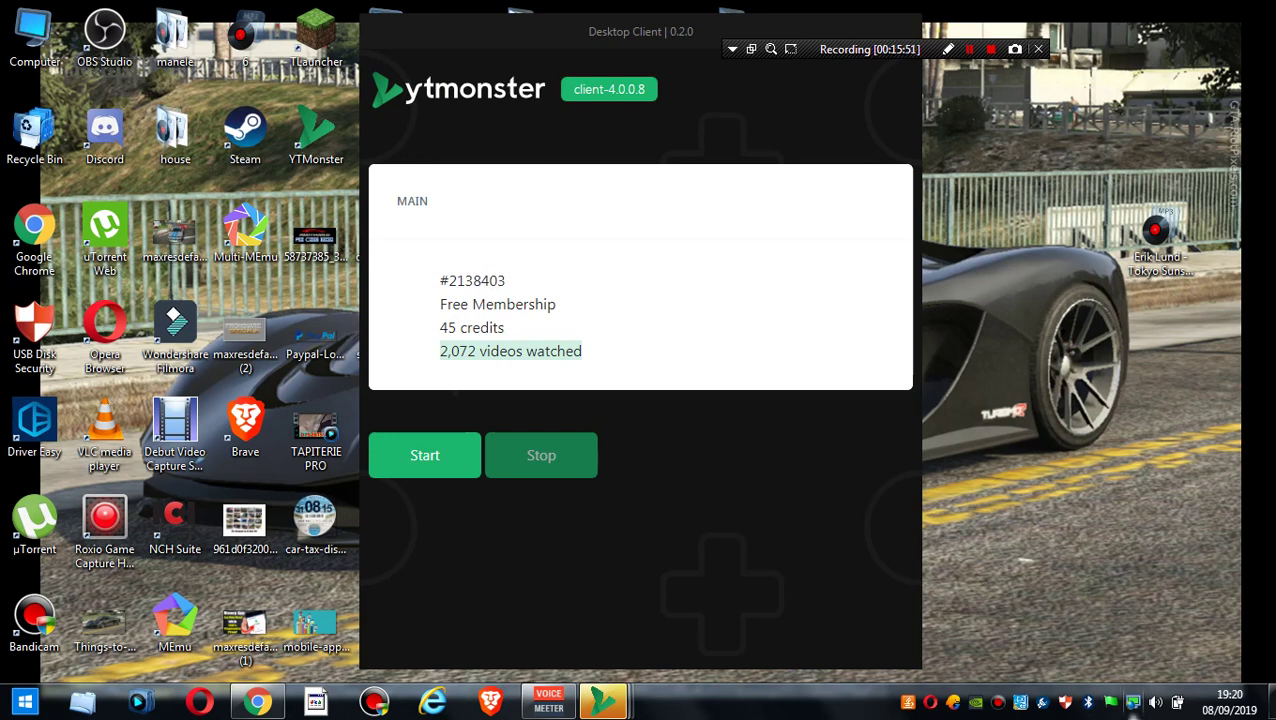
# - Turn one volume mixer slider all the way down to 0, then close the mixer
pyautogui.click(1155, 703)
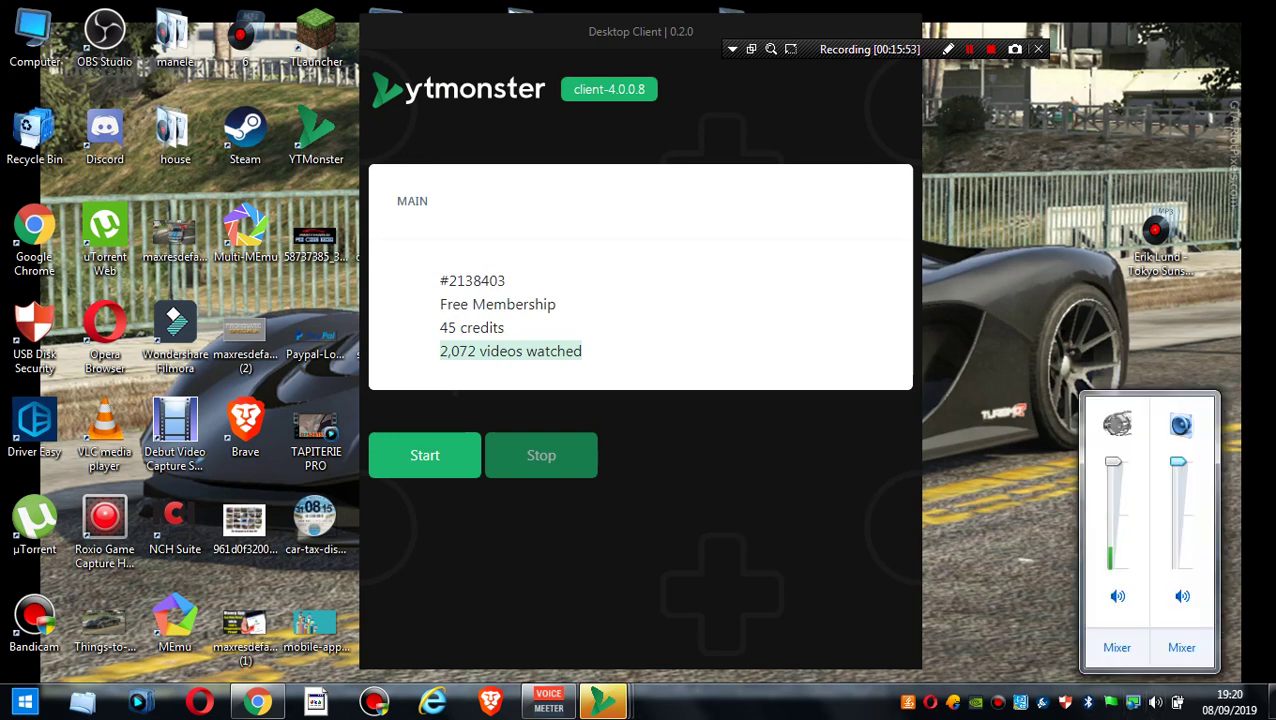
pyautogui.moveTo(1178, 462); pyautogui.dragTo(1178, 568)
pyautogui.press('Escape')
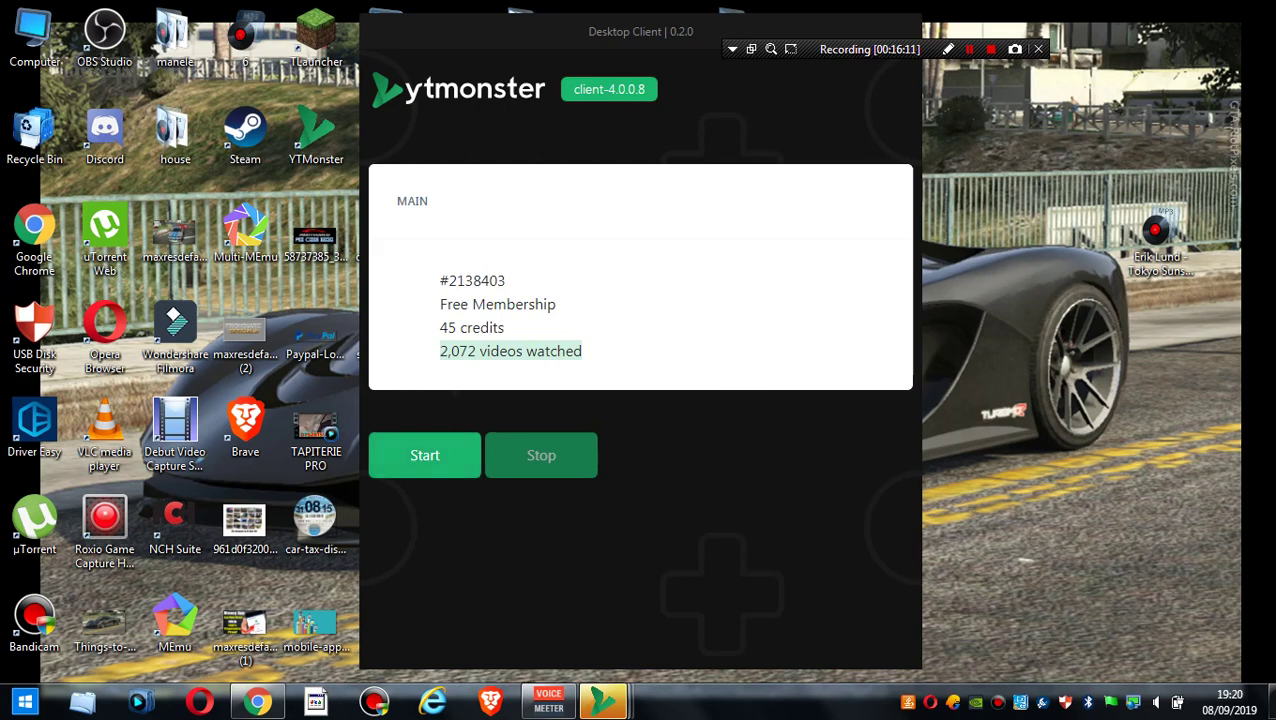
pyautogui.moveTo(603, 701)
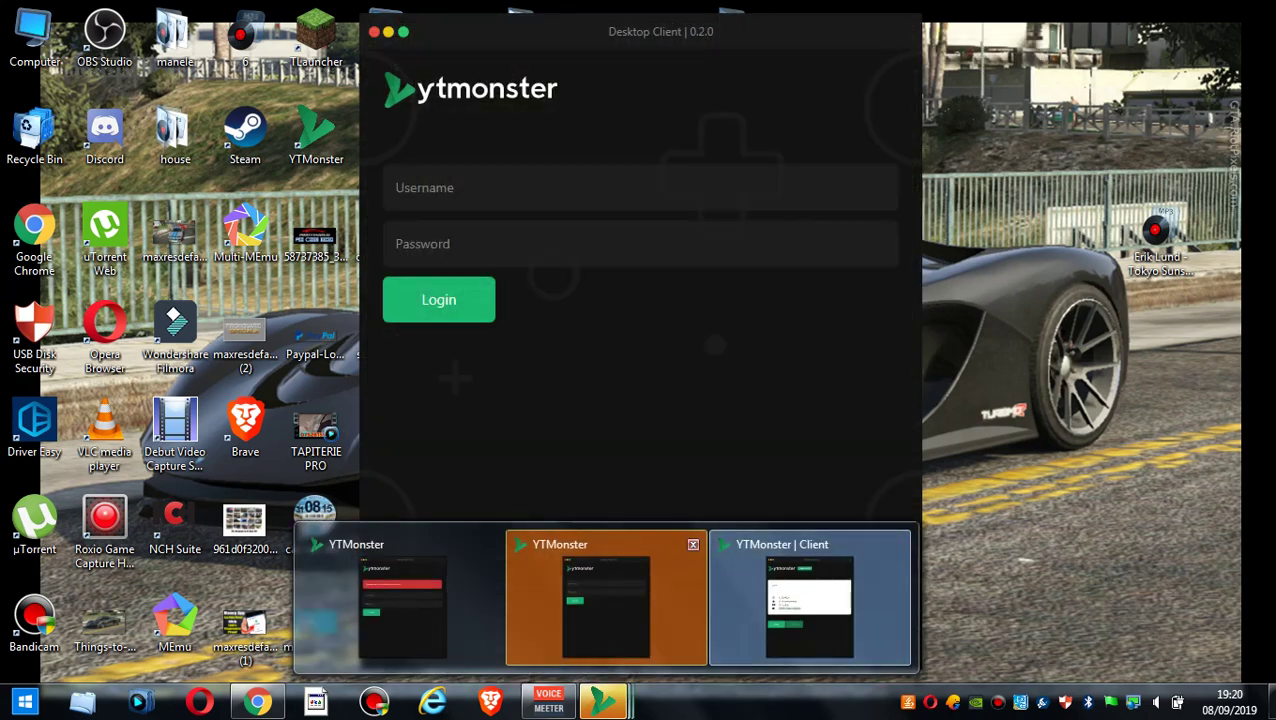
# - Close the extra YTMonster login window and sign in to the 0.3.2-beta client with the account username and password
pyautogui.click(692, 544)
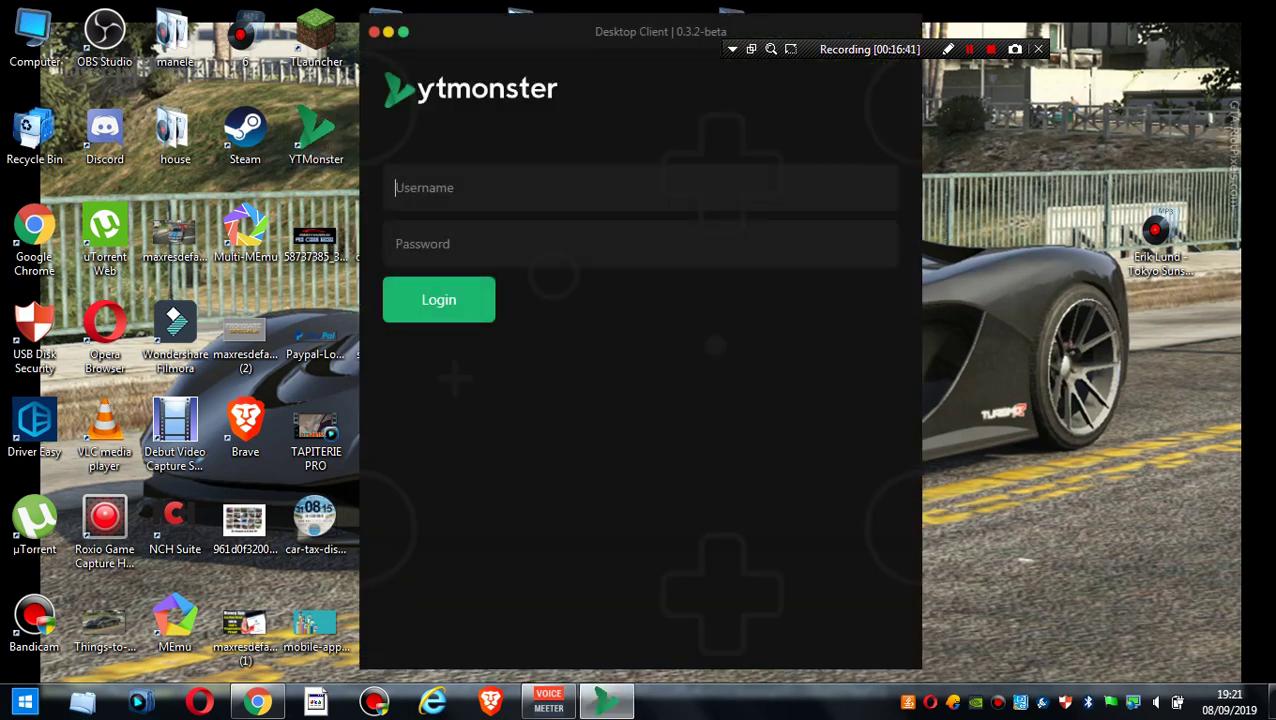
pyautogui.write('tut')
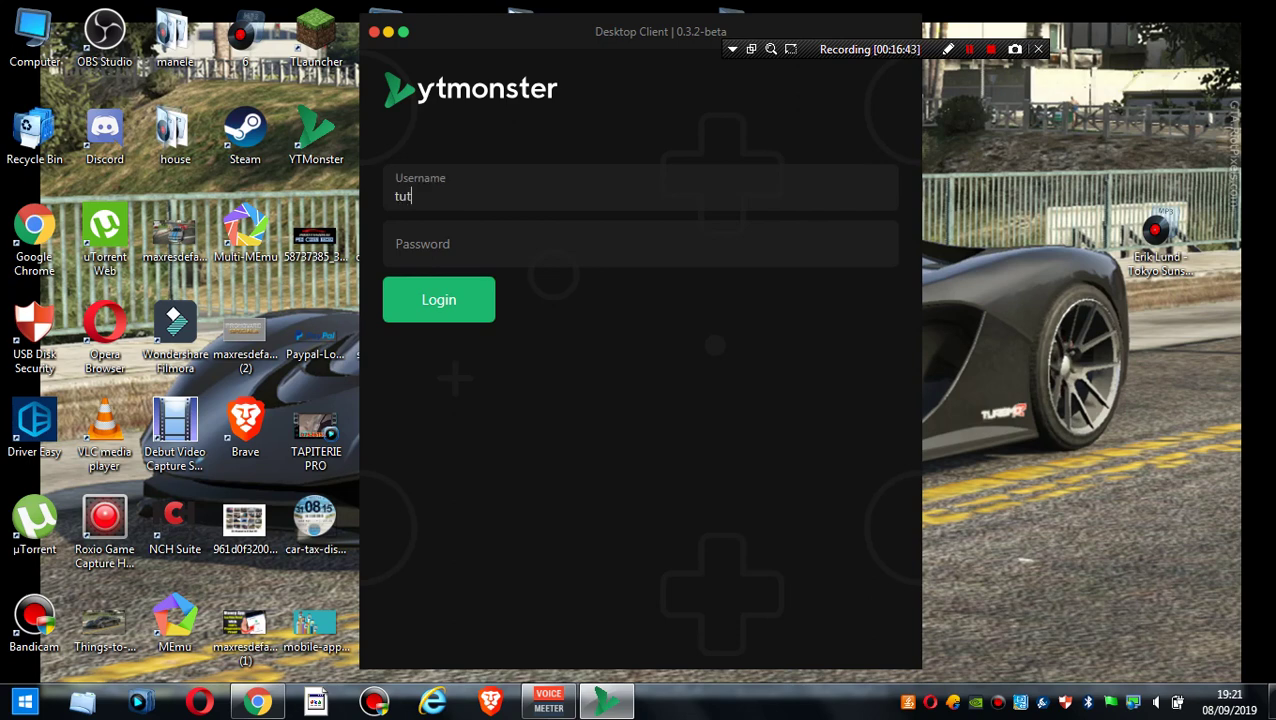
pyautogui.write('orialeapp****')
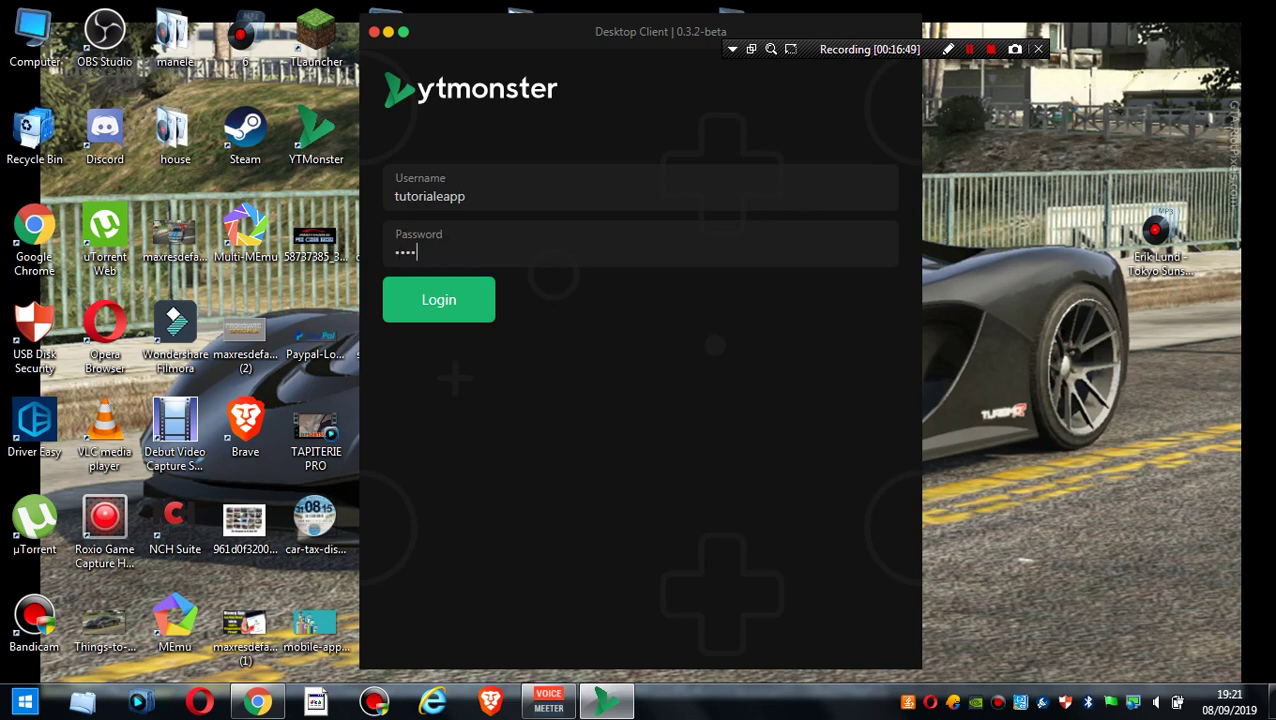
pyautogui.write('******')
pyautogui.press('Return')
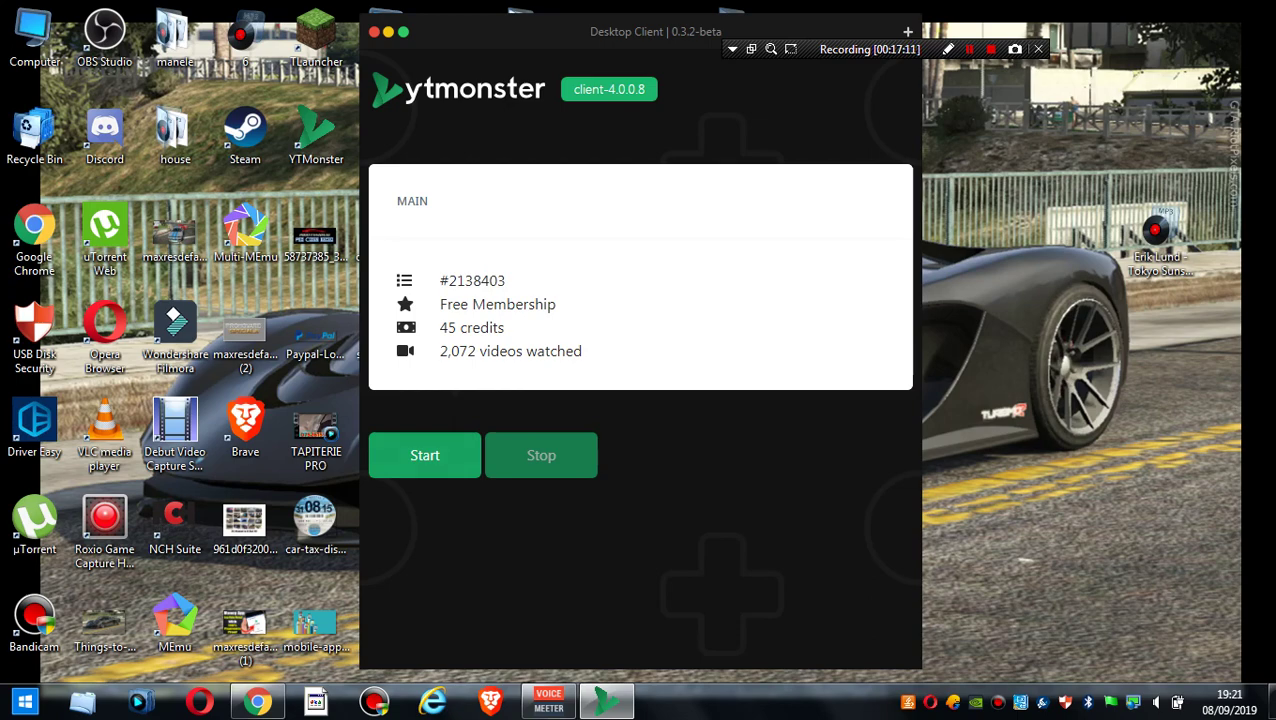
# - Start watching videos for credits, then reposition and maximize the YouTube viewer window
pyautogui.click(424, 455)
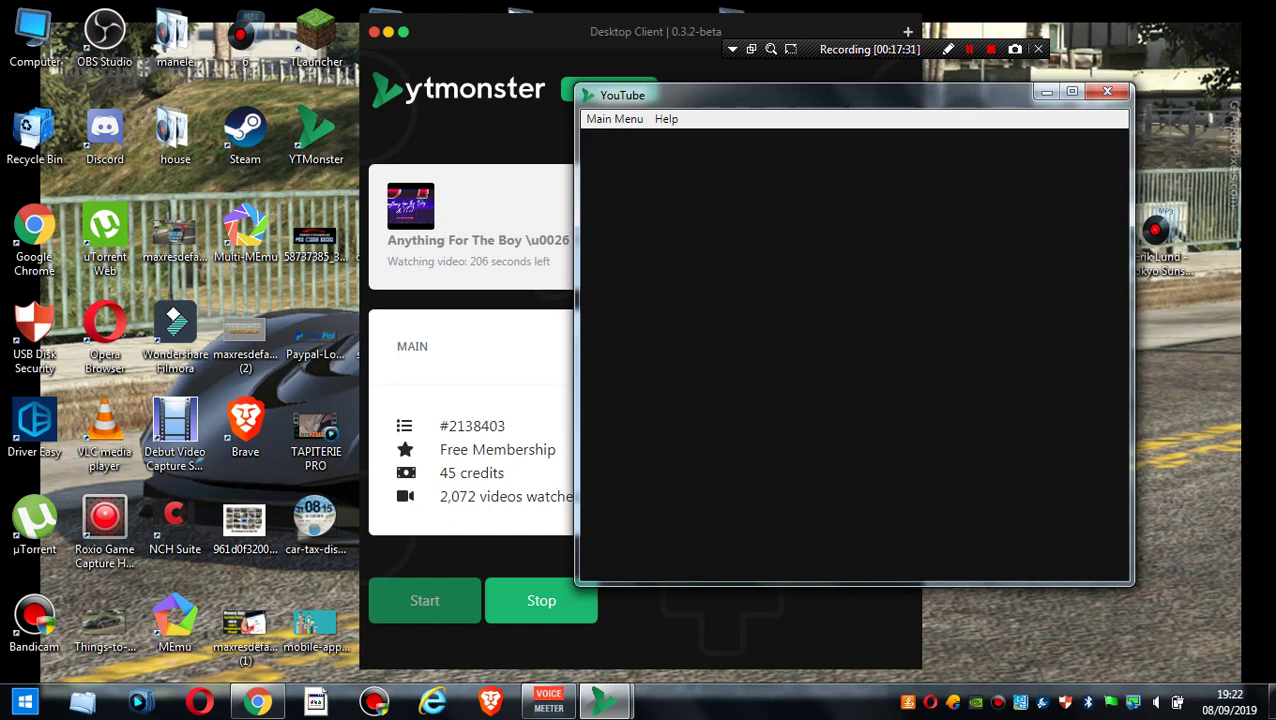
pyautogui.moveTo(875, 95); pyautogui.dragTo(871, 123)
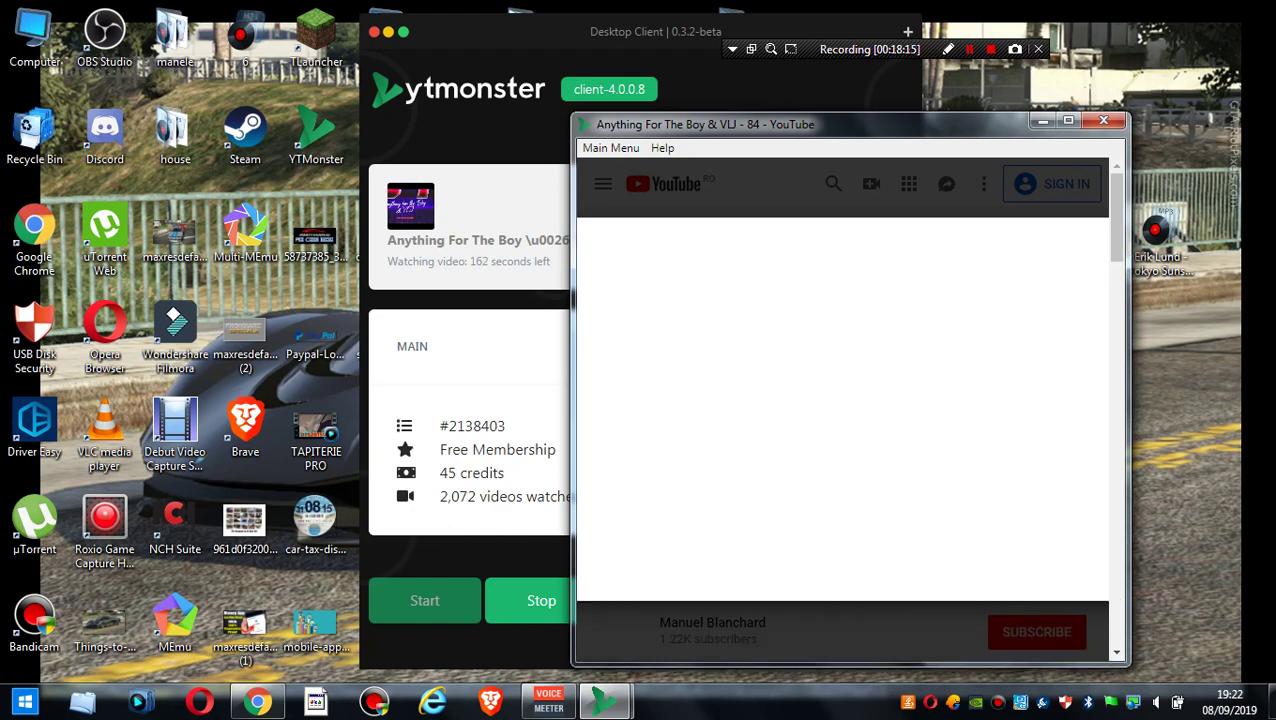
pyautogui.click(1068, 120)
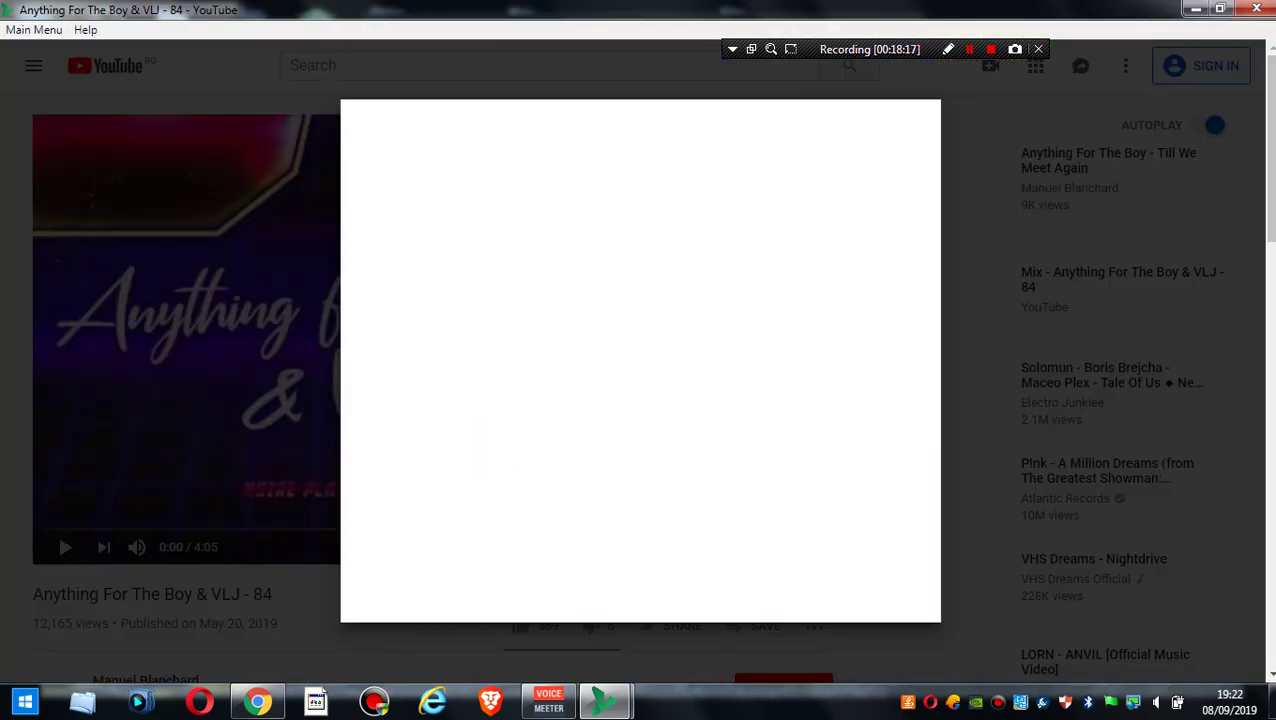
# - Reload the YouTube viewer with F5 and drag it out of full screen
pyautogui.press('F5')
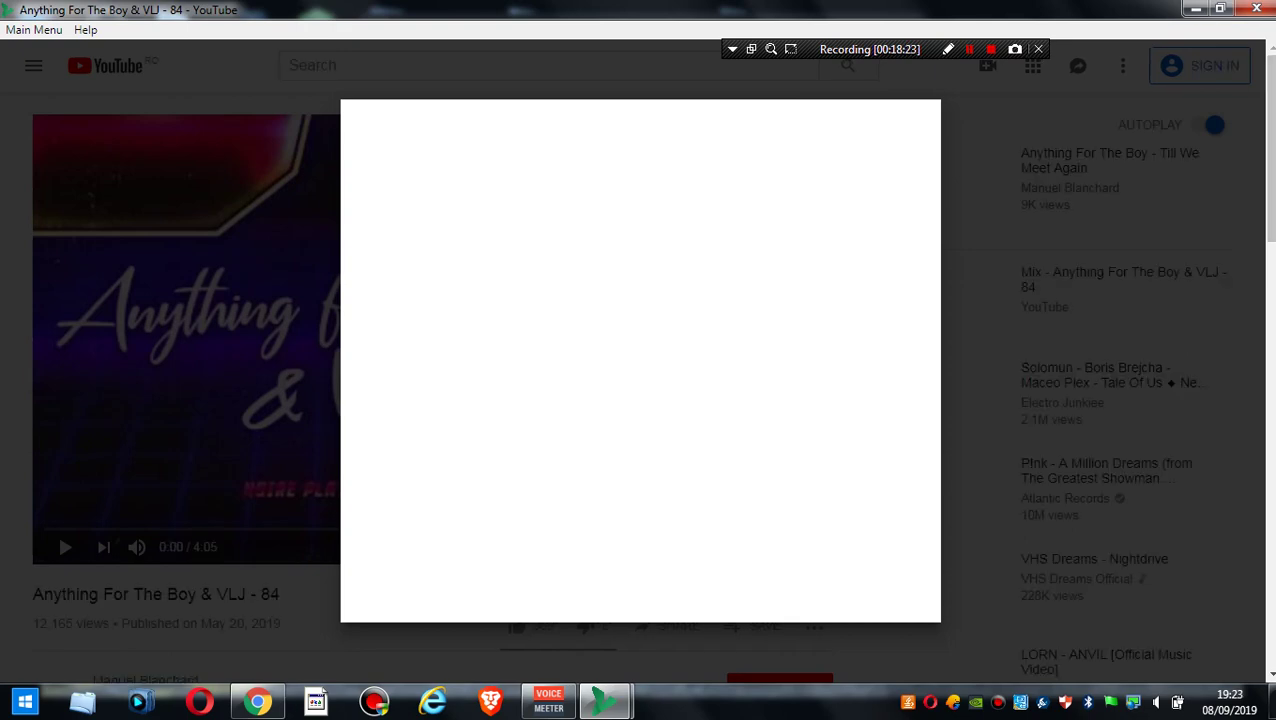
pyautogui.moveTo(300, 9); pyautogui.dragTo(513, 65)
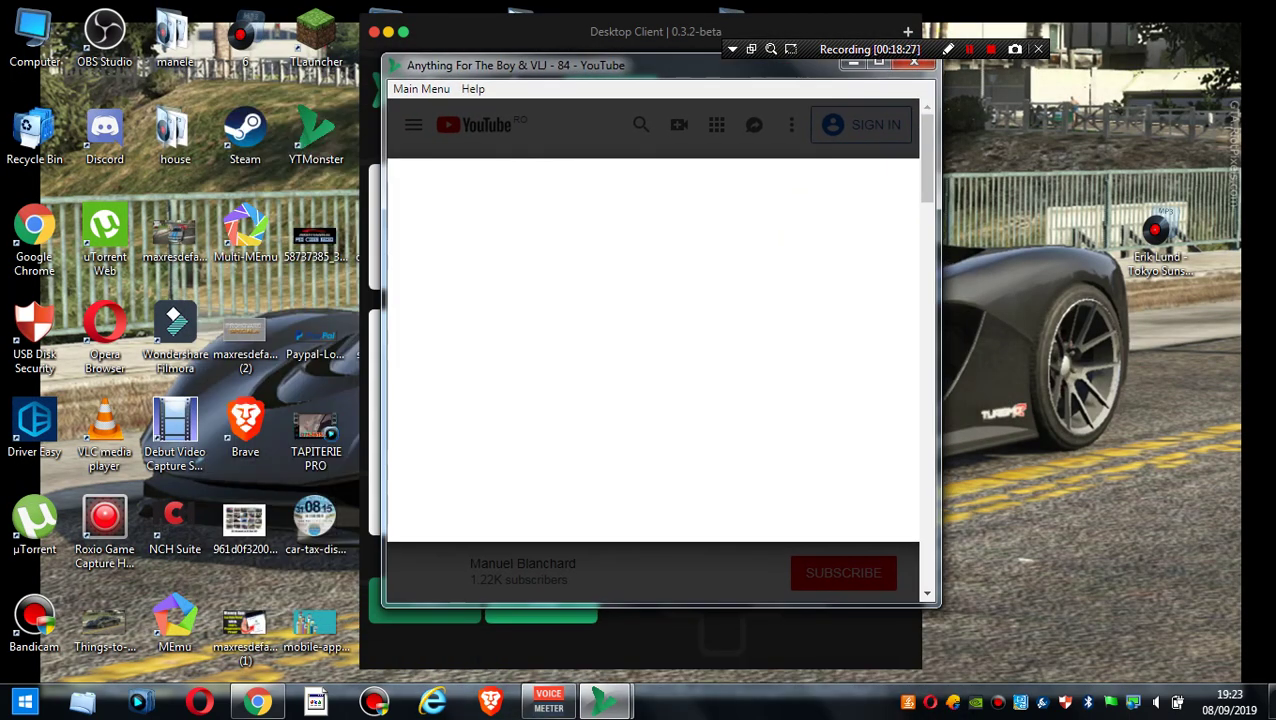
pyautogui.scroll(-10, 652, 350)
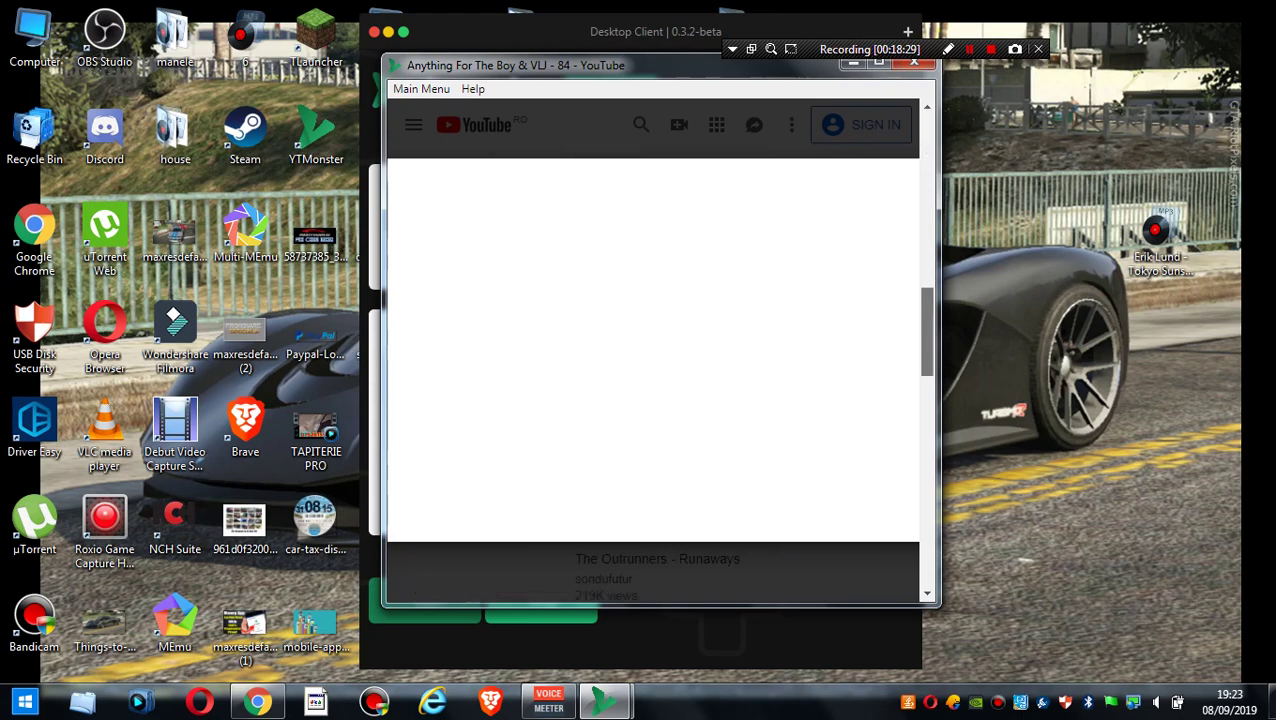
pyautogui.scroll(10, 652, 350)
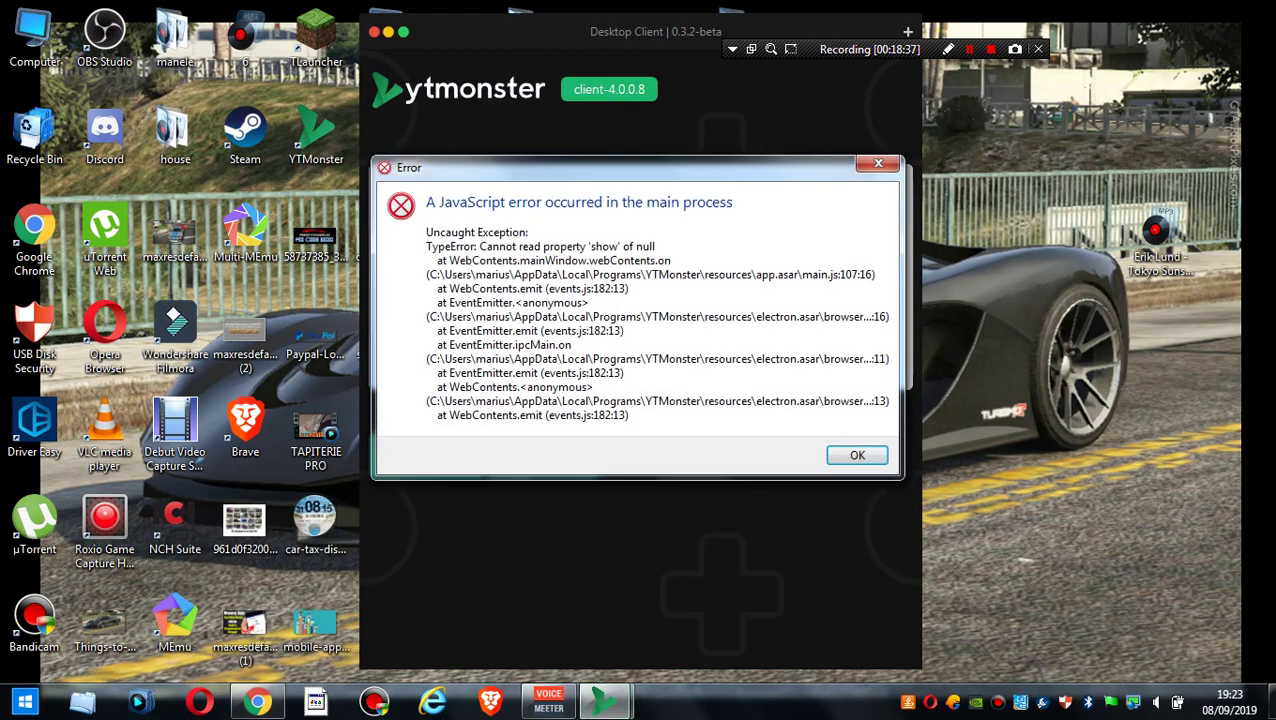
# - Dismiss the JavaScript error and move the client window down and left
pyautogui.press('Return')
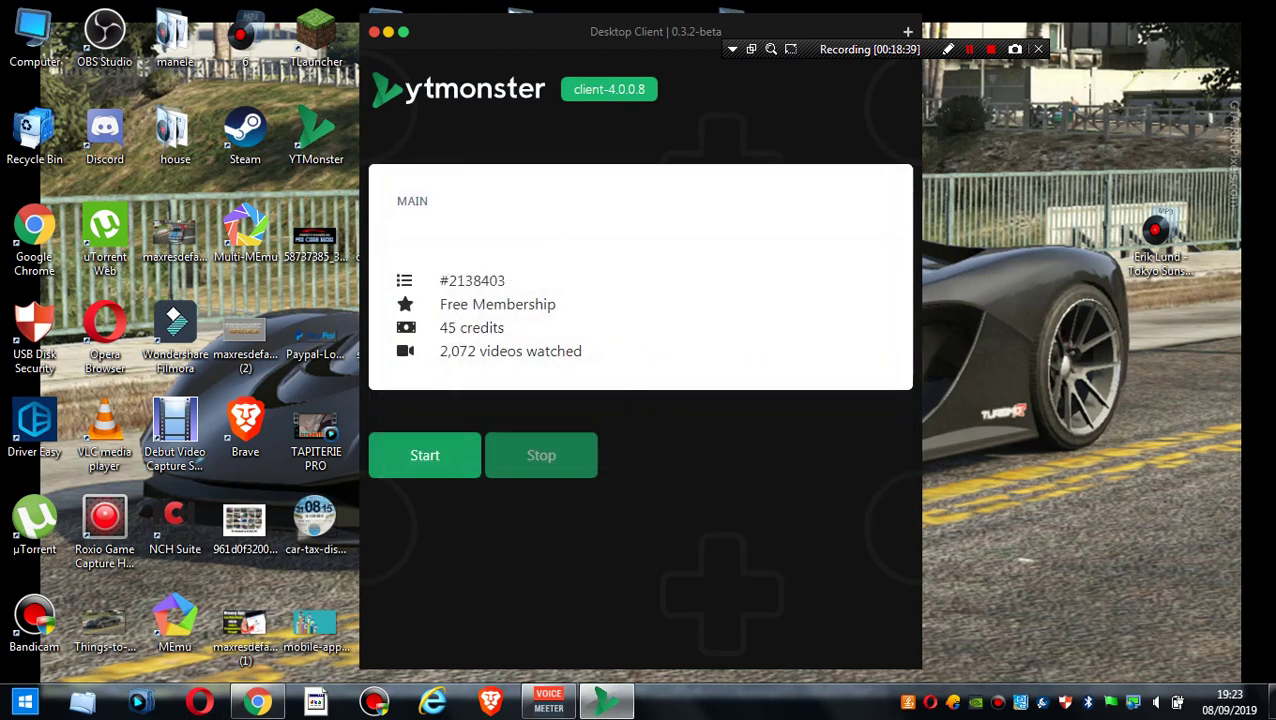
pyautogui.moveTo(560, 31); pyautogui.dragTo(400, 173)
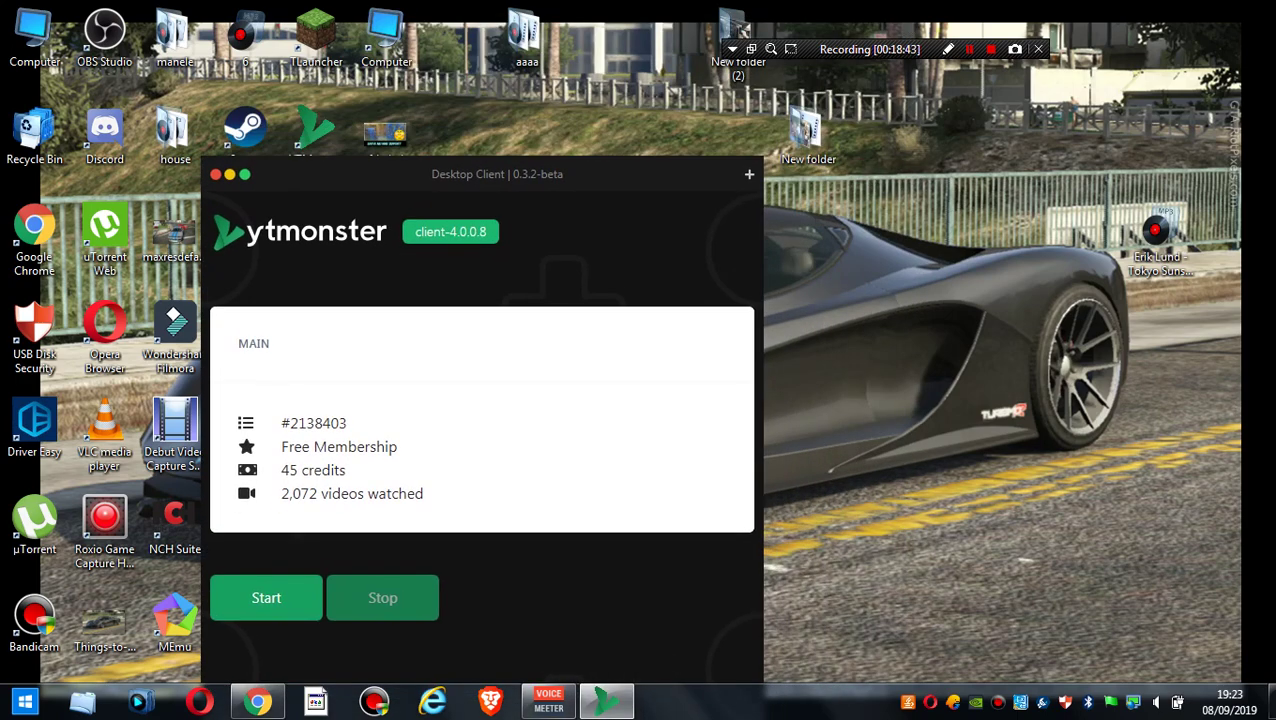
# - Bring the browser forward and open the Store's credits purchase page
pyautogui.click(257, 702)
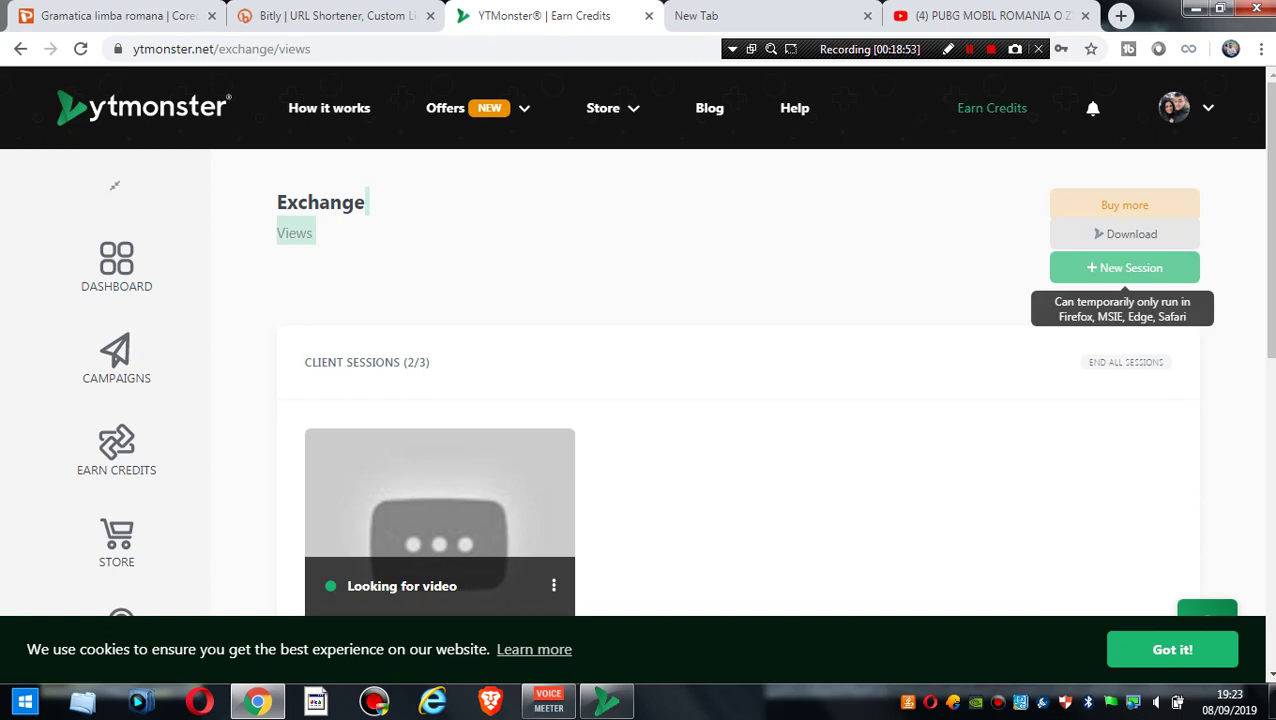
pyautogui.moveTo(445, 108)
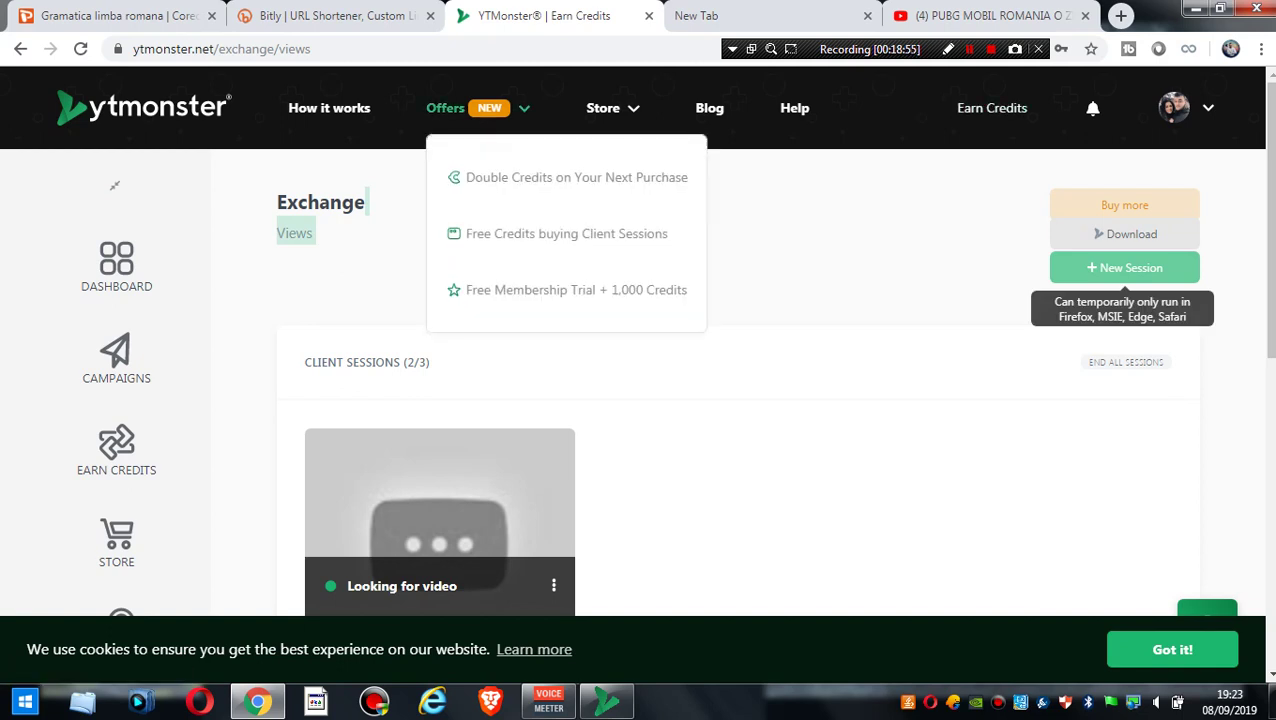
pyautogui.moveTo(603, 108)
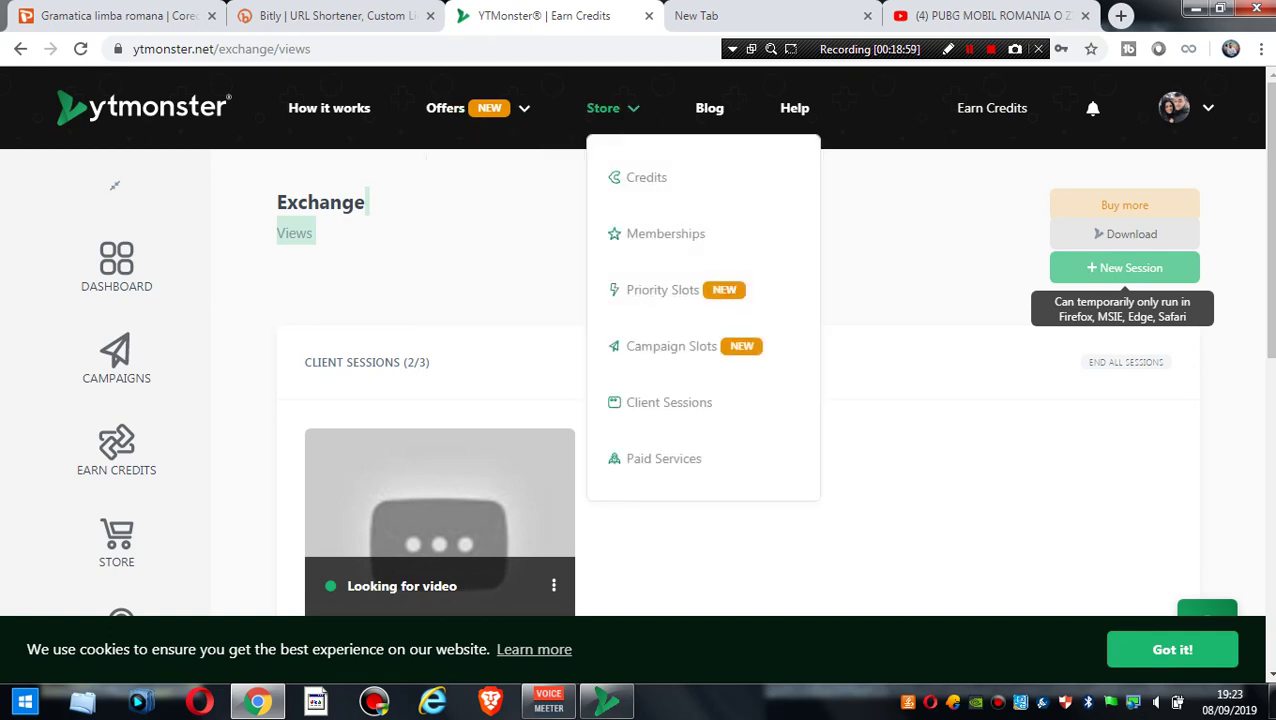
pyautogui.click(645, 177)
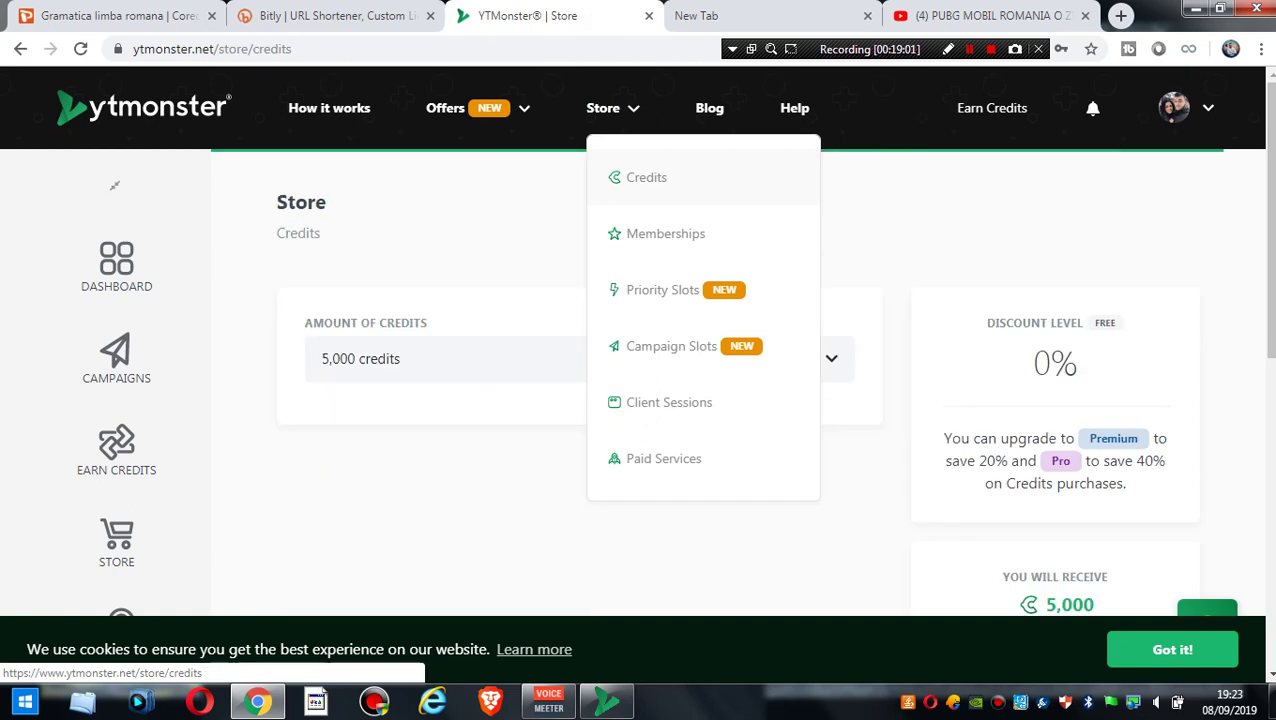
pyautogui.scroll(-1, 638, 340)
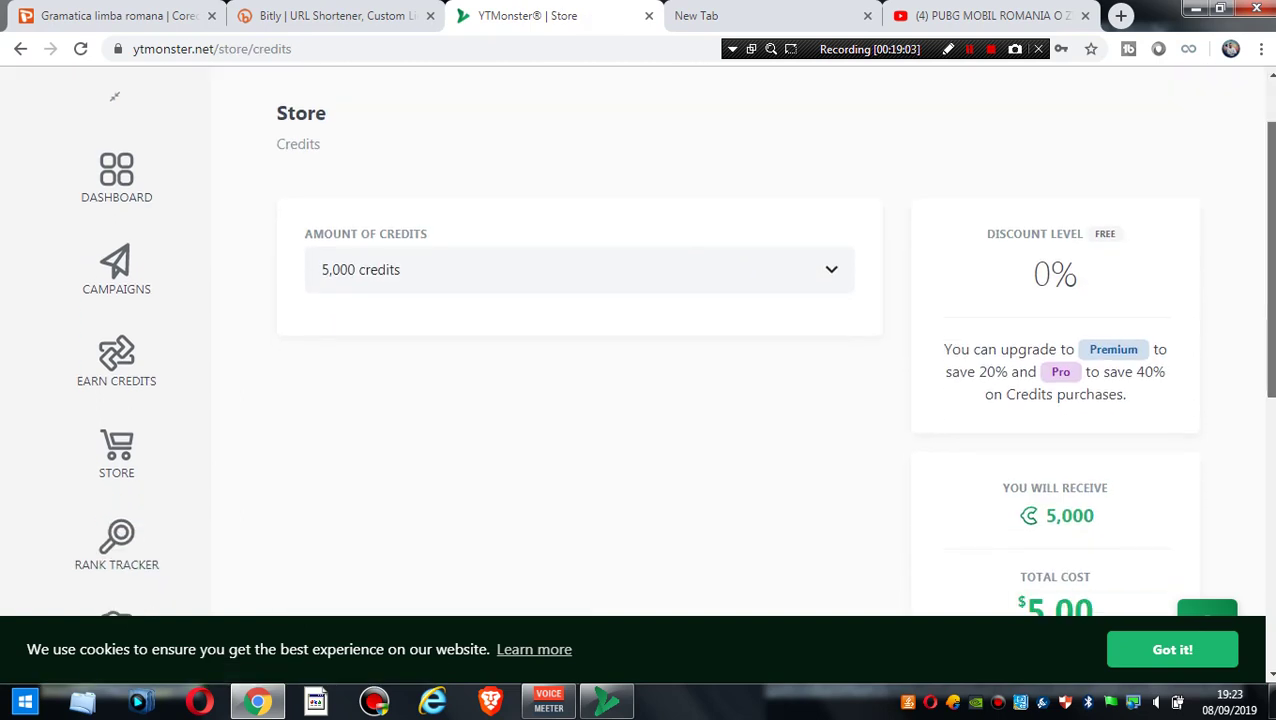
pyautogui.scroll(-2, 638, 340)
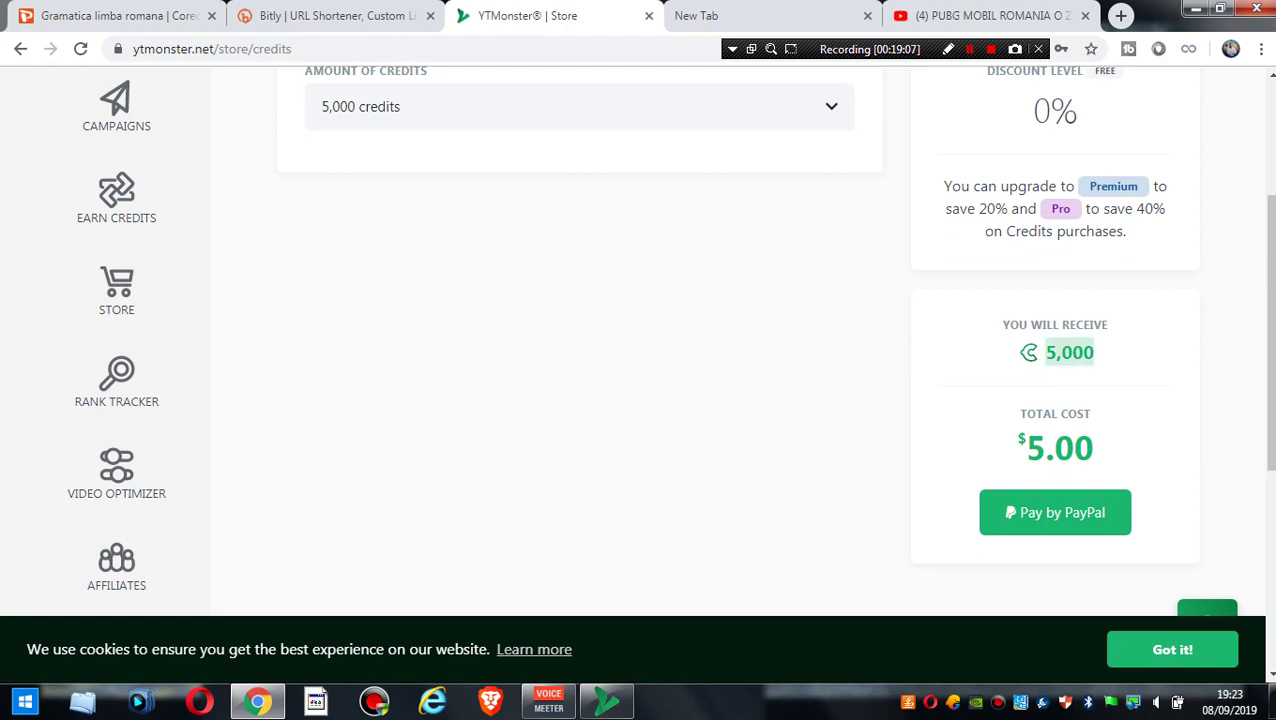
pyautogui.scroll(3, 114, 161)
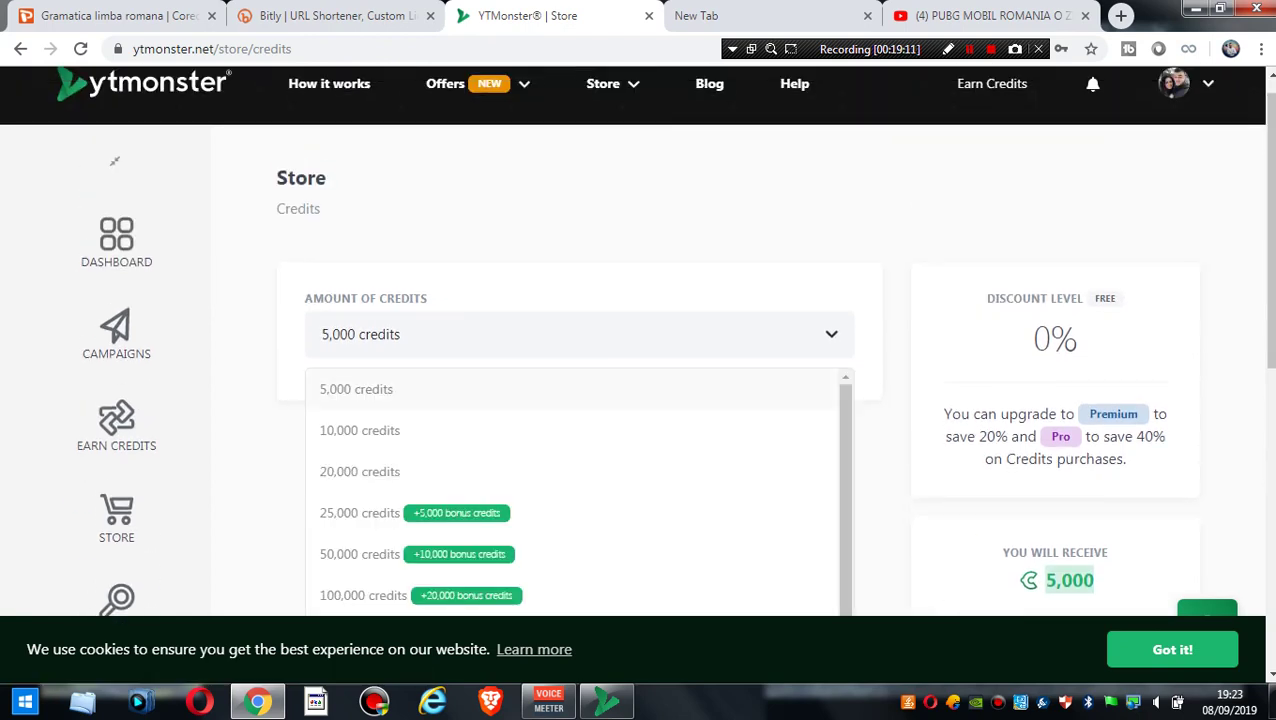
# - Choose 10,000 credits, note the $10.00 total, and start a new campaign
pyautogui.press('Return')
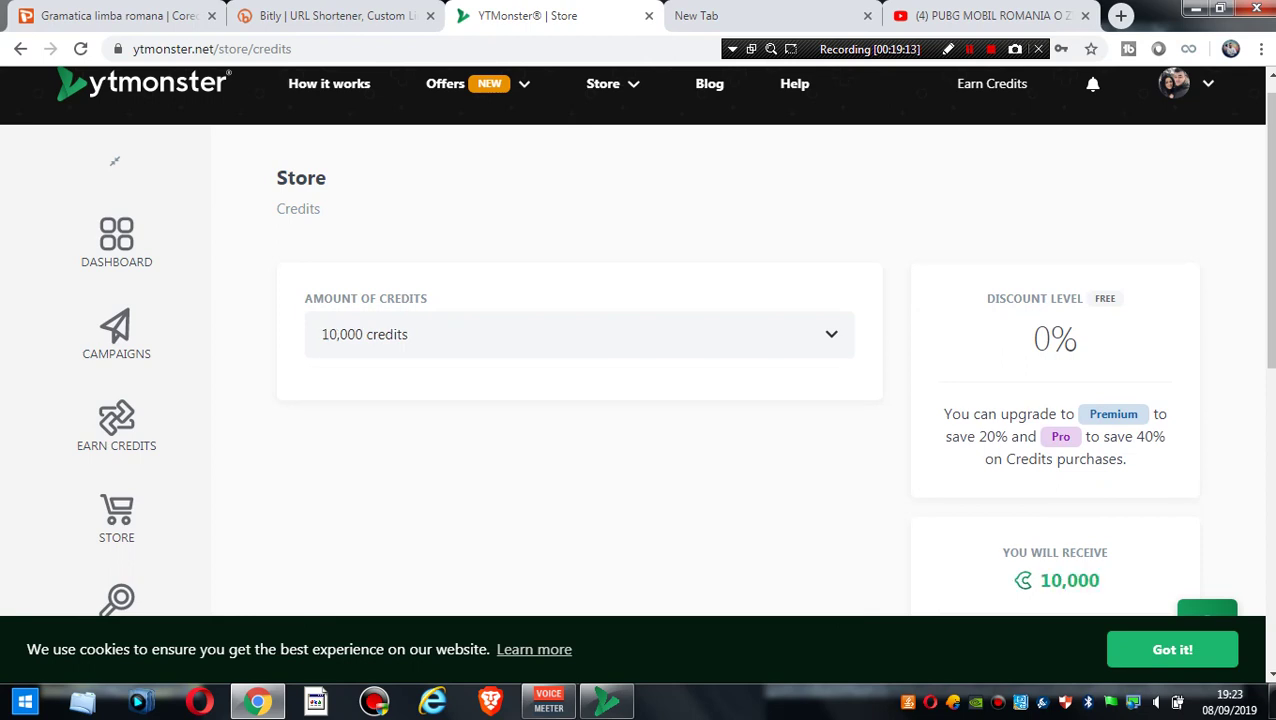
pyautogui.scroll(-3, 114, 161)
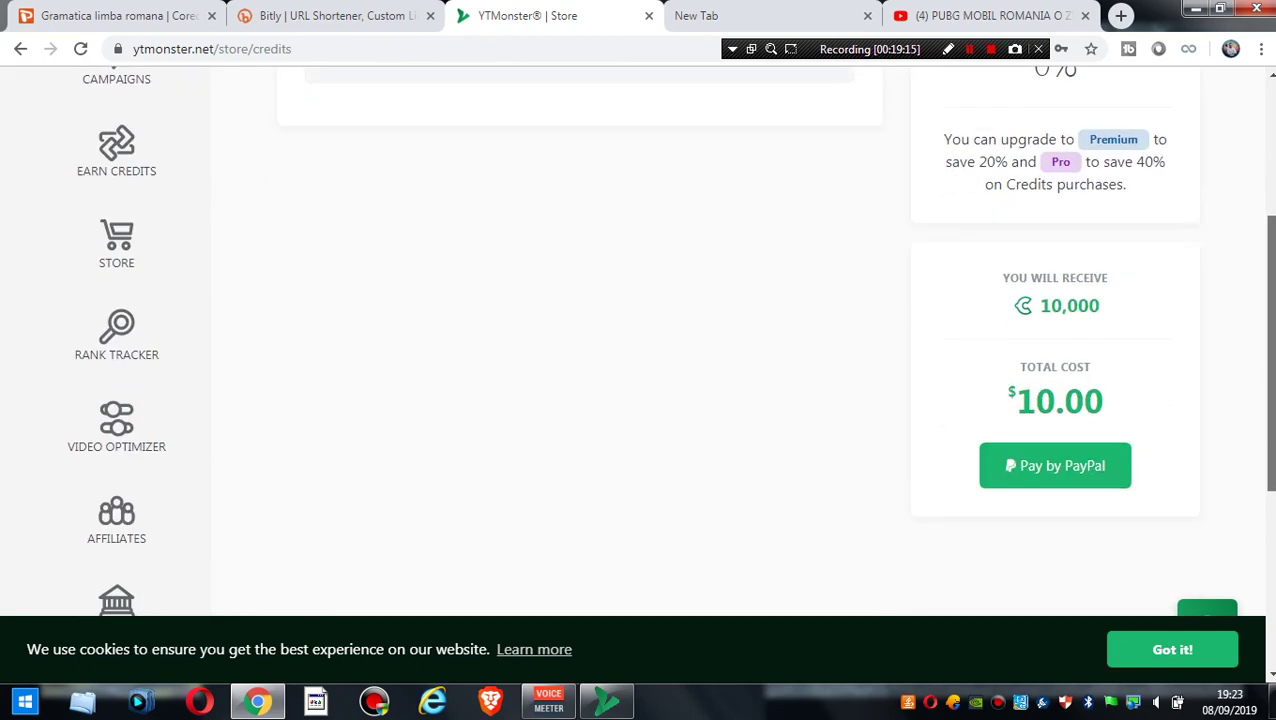
pyautogui.moveTo(1006, 400); pyautogui.dragTo(1016, 400)
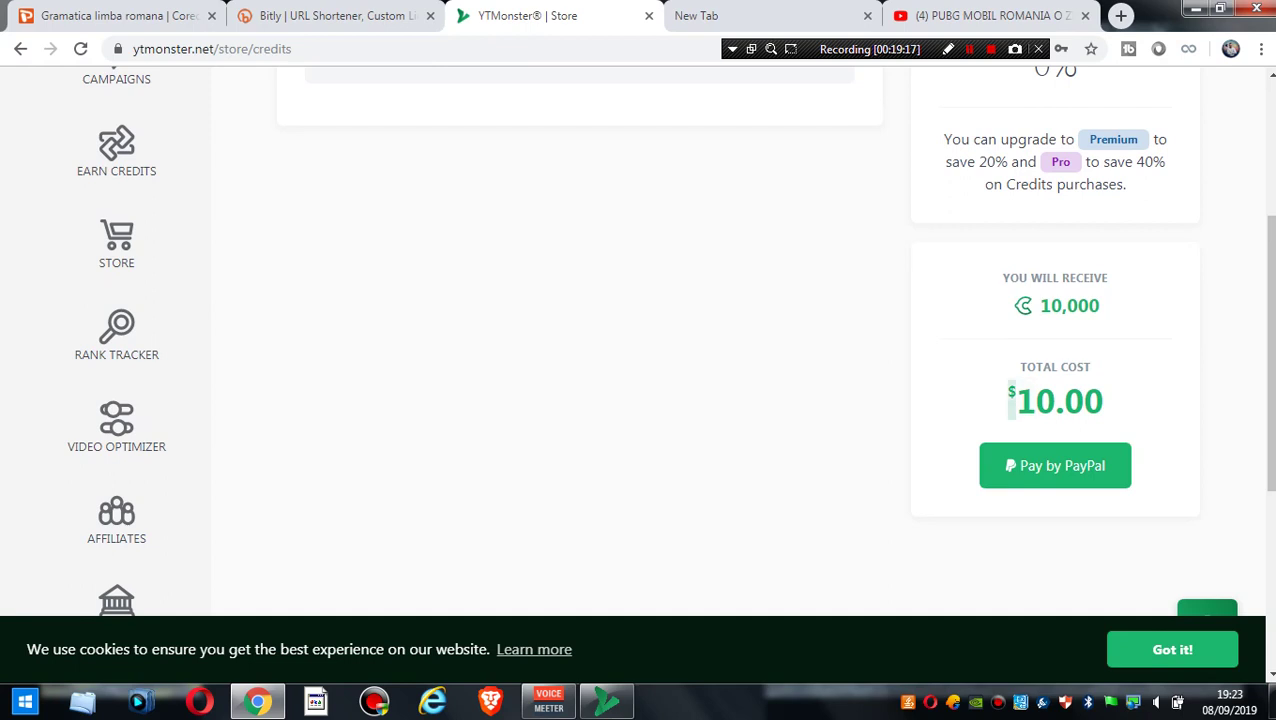
pyautogui.scroll(3, 638, 380)
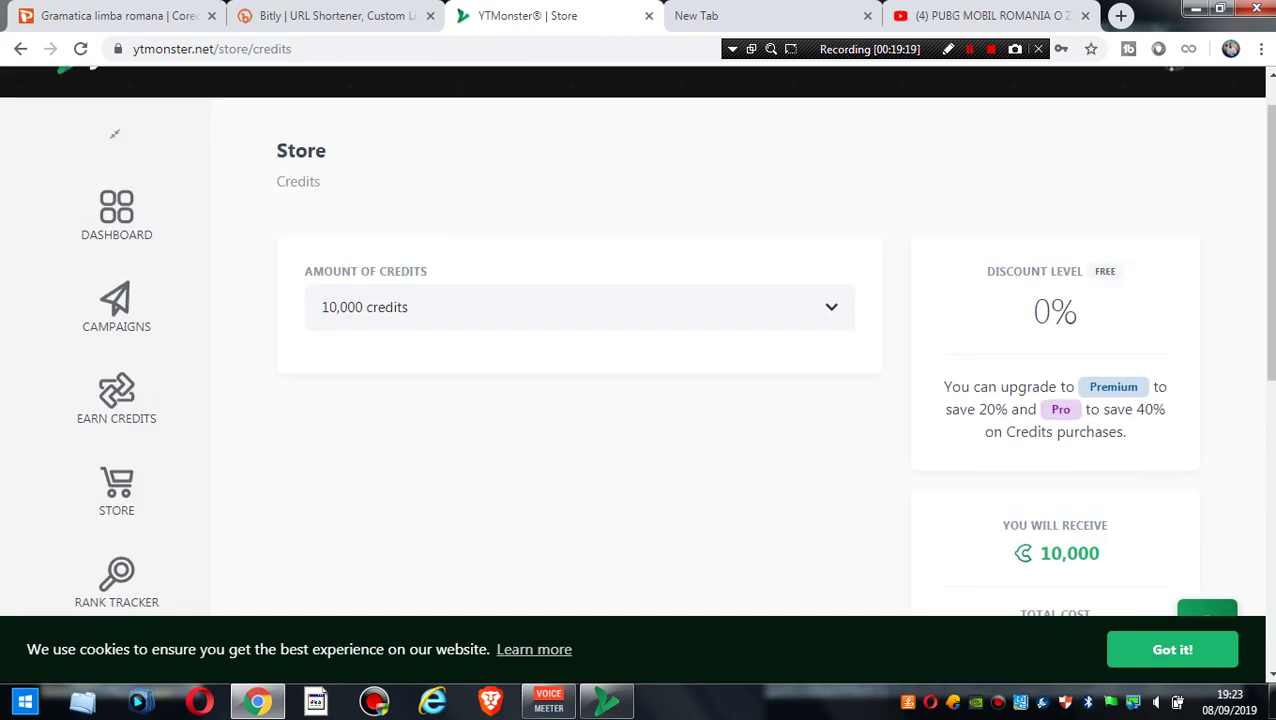
pyautogui.click(116, 305)
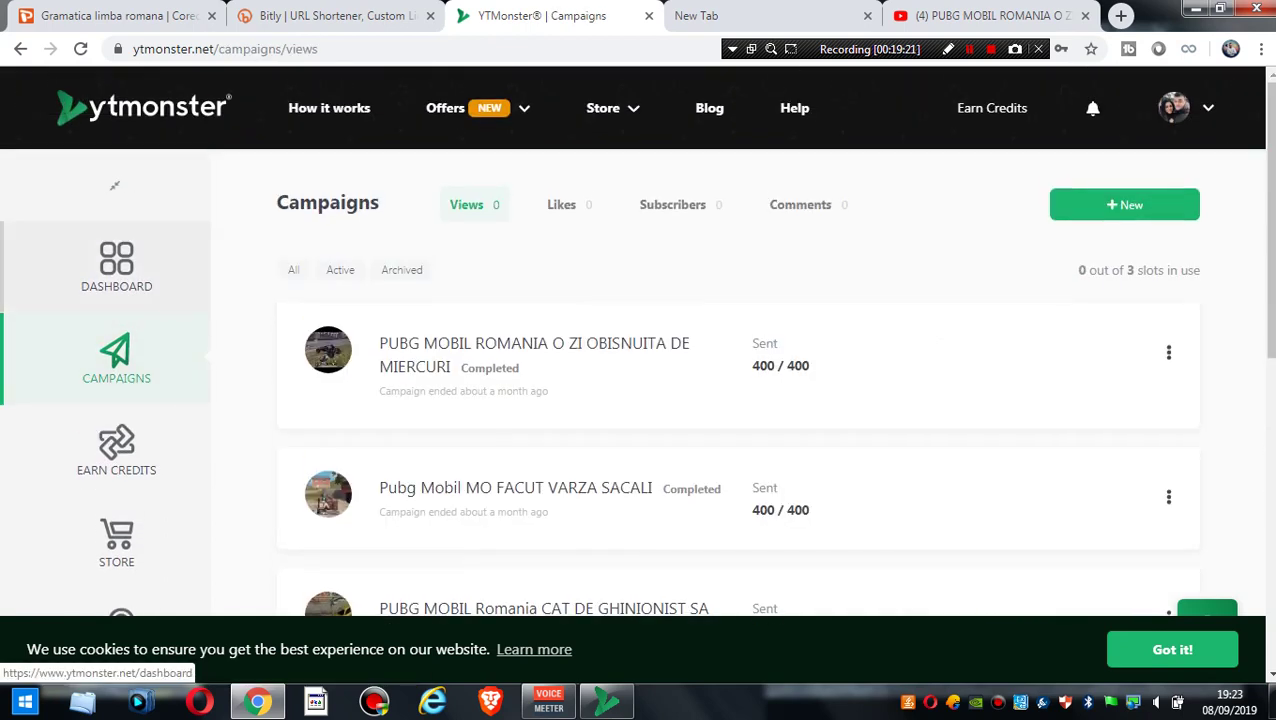
pyautogui.click(1124, 204)
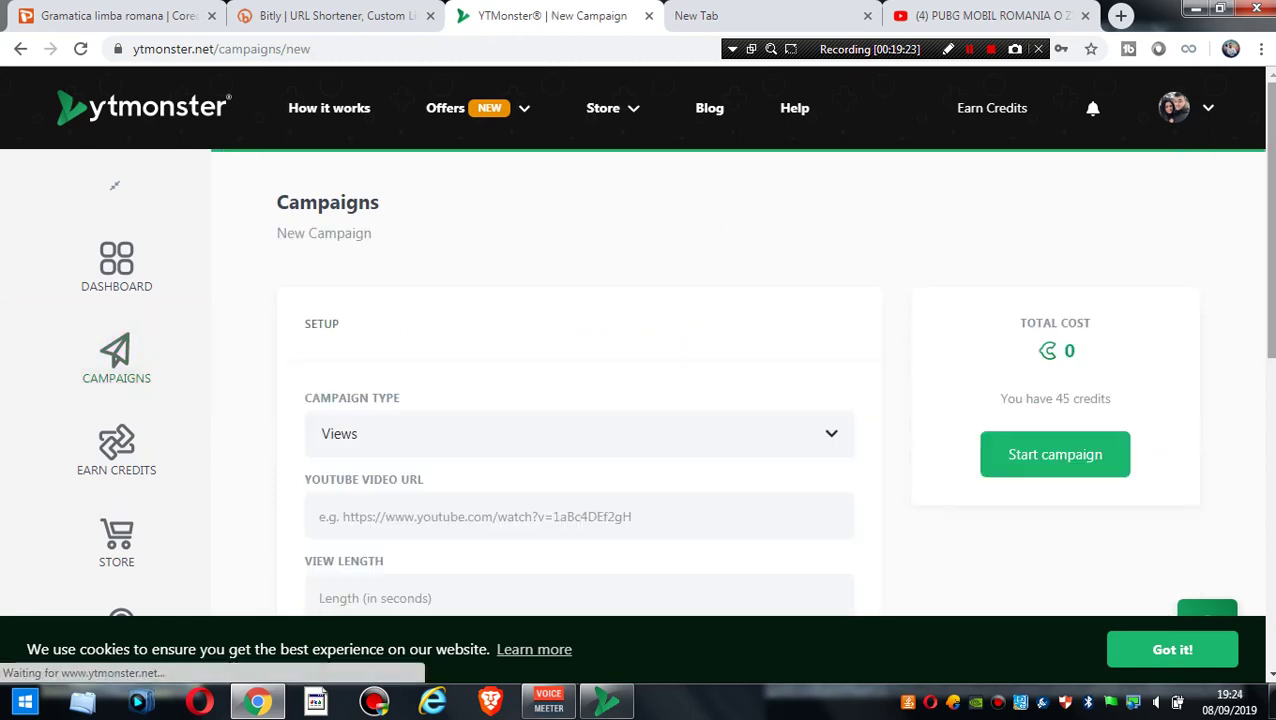
pyautogui.scroll(-2, 1124, 204)
pyautogui.scroll(2, 114, 77)
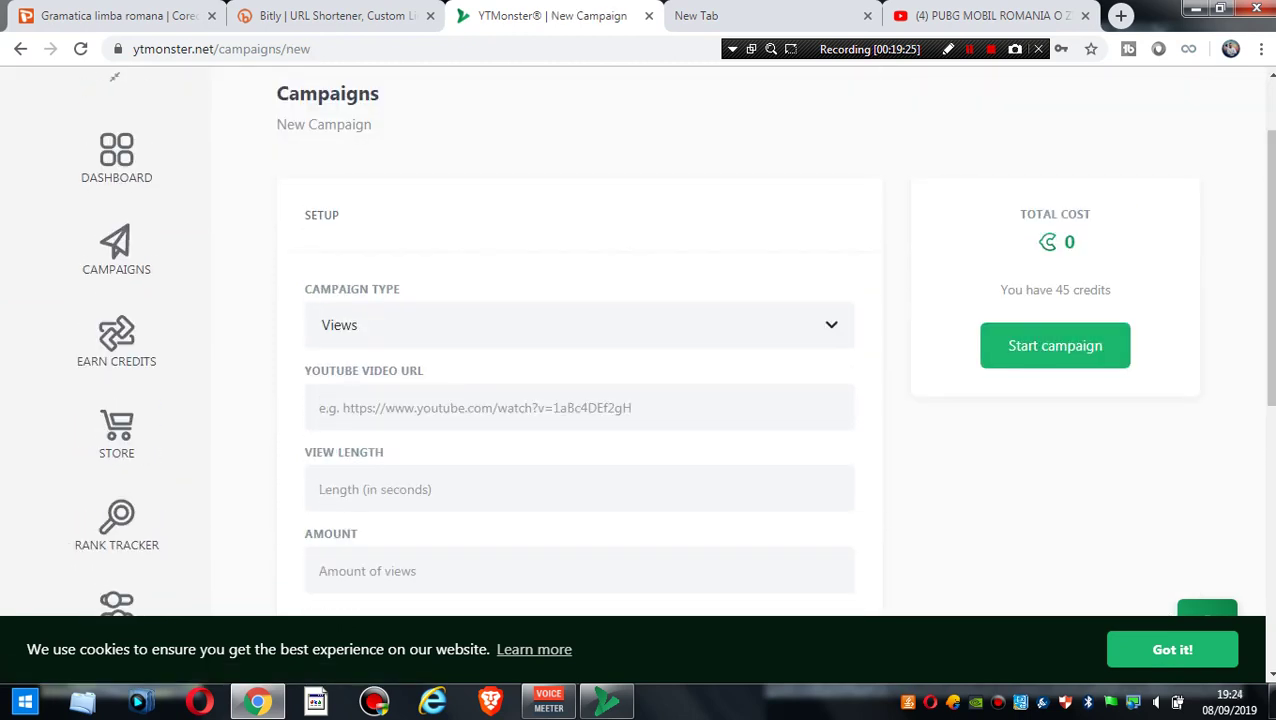
pyautogui.click(580, 325)
pyautogui.press('Return')
pyautogui.press('Tab')
pyautogui.press('Down')
pyautogui.press('Return')
pyautogui.press('Tab')
pyautogui.write('400')
pyautogui.click(116, 430)
pyautogui.scroll(-3, 700, 350)
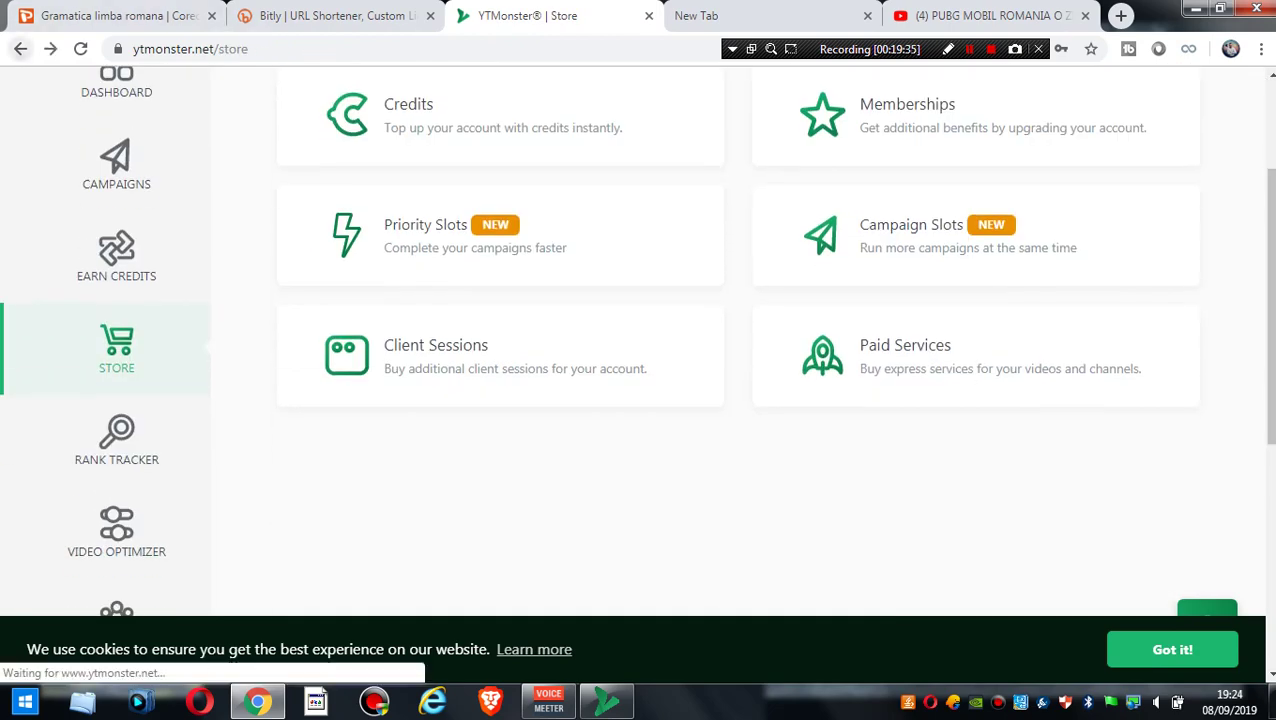
pyautogui.click(20, 48)
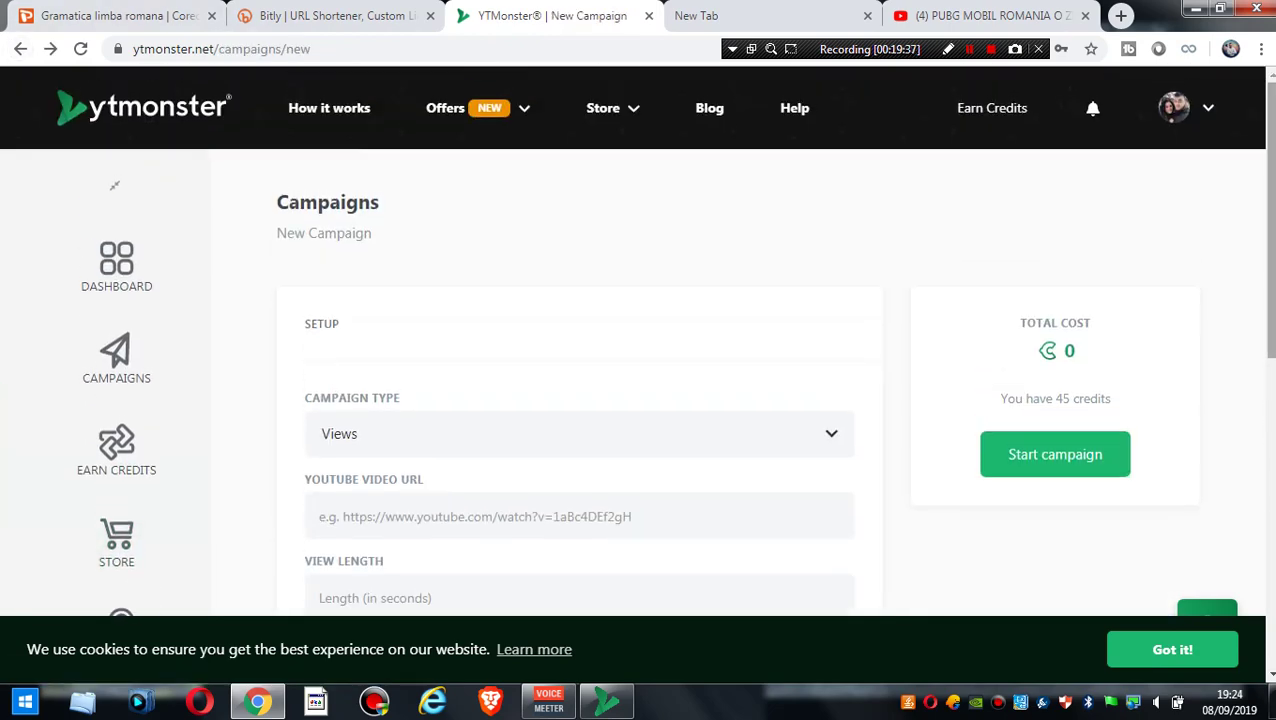
# - Fill in the suggested YouTube video URL, view length 400 and amount 1000
pyautogui.scroll(-2, 640, 400)
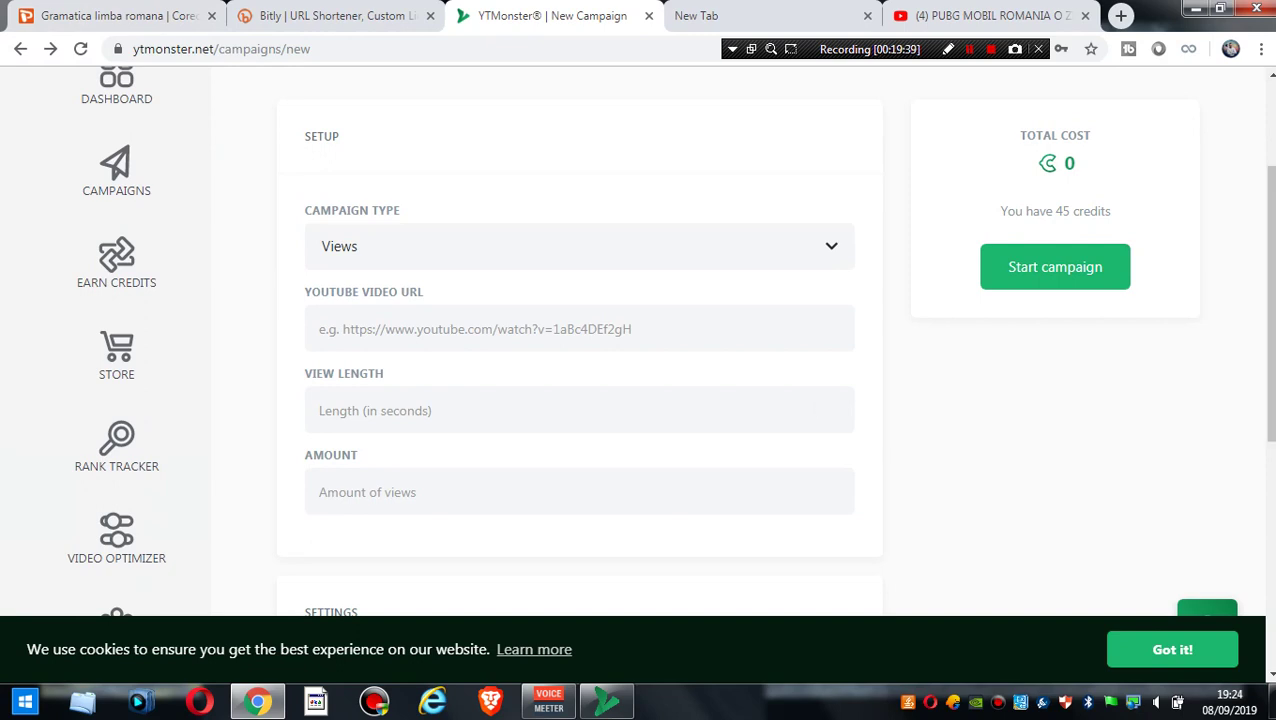
pyautogui.click(580, 329)
pyautogui.click(460, 374)
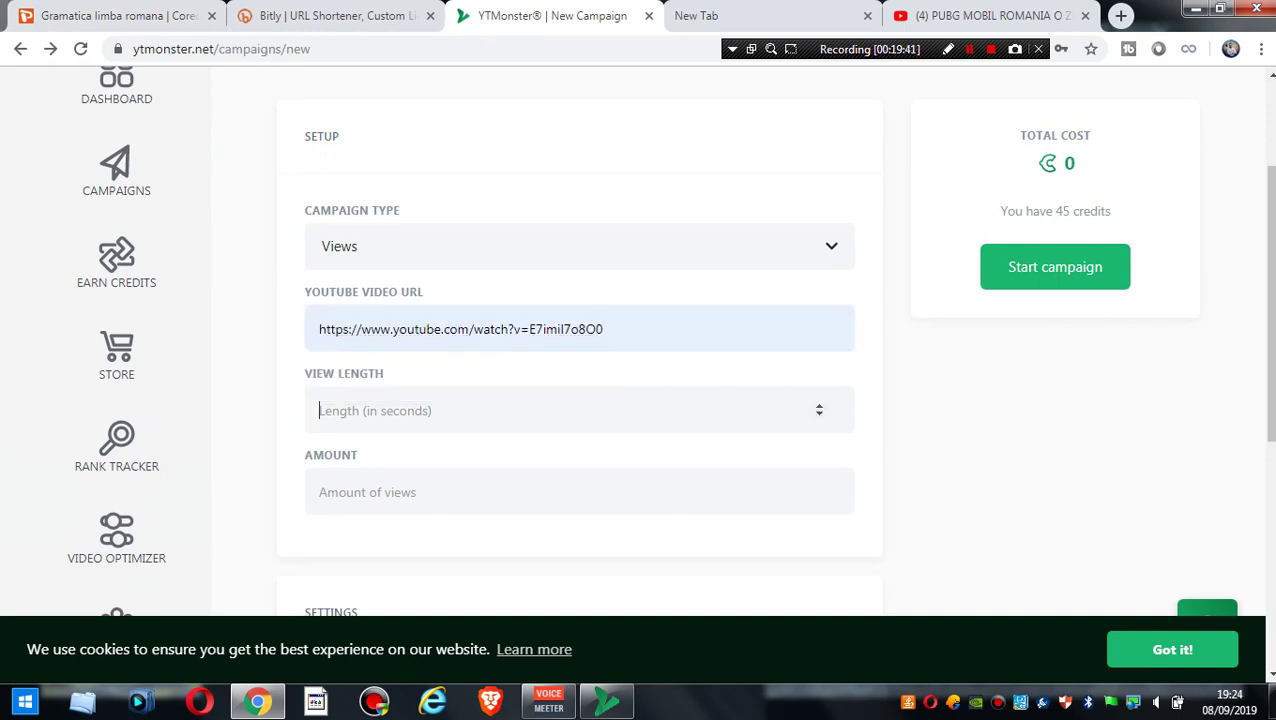
pyautogui.click(580, 410)
pyautogui.write('400')
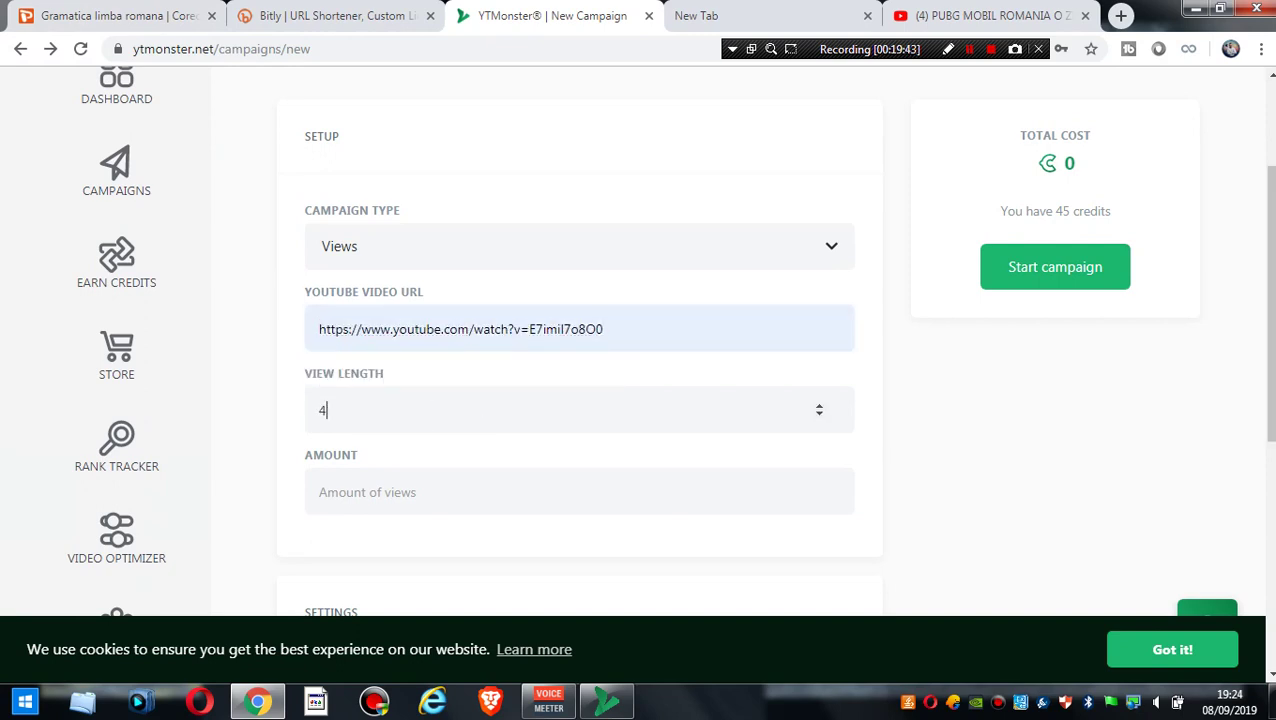
pyautogui.doubleClick(330, 455)
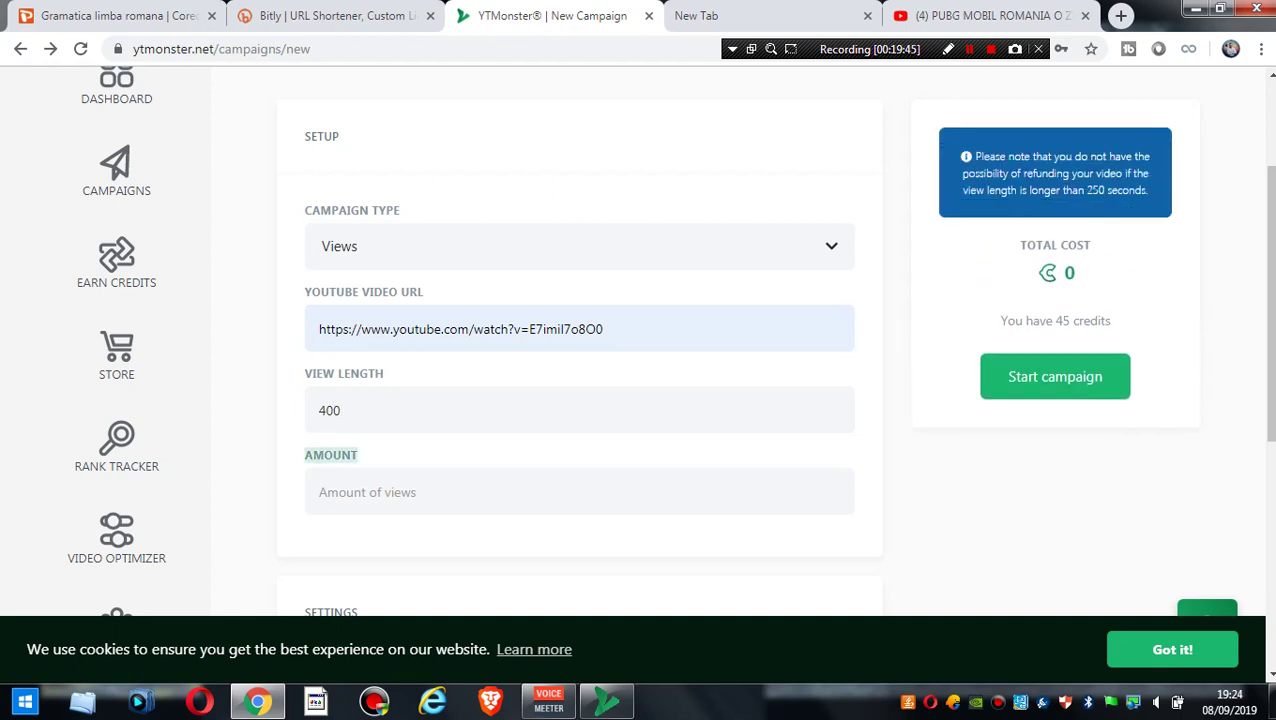
pyautogui.click(580, 492)
pyautogui.write('1000')
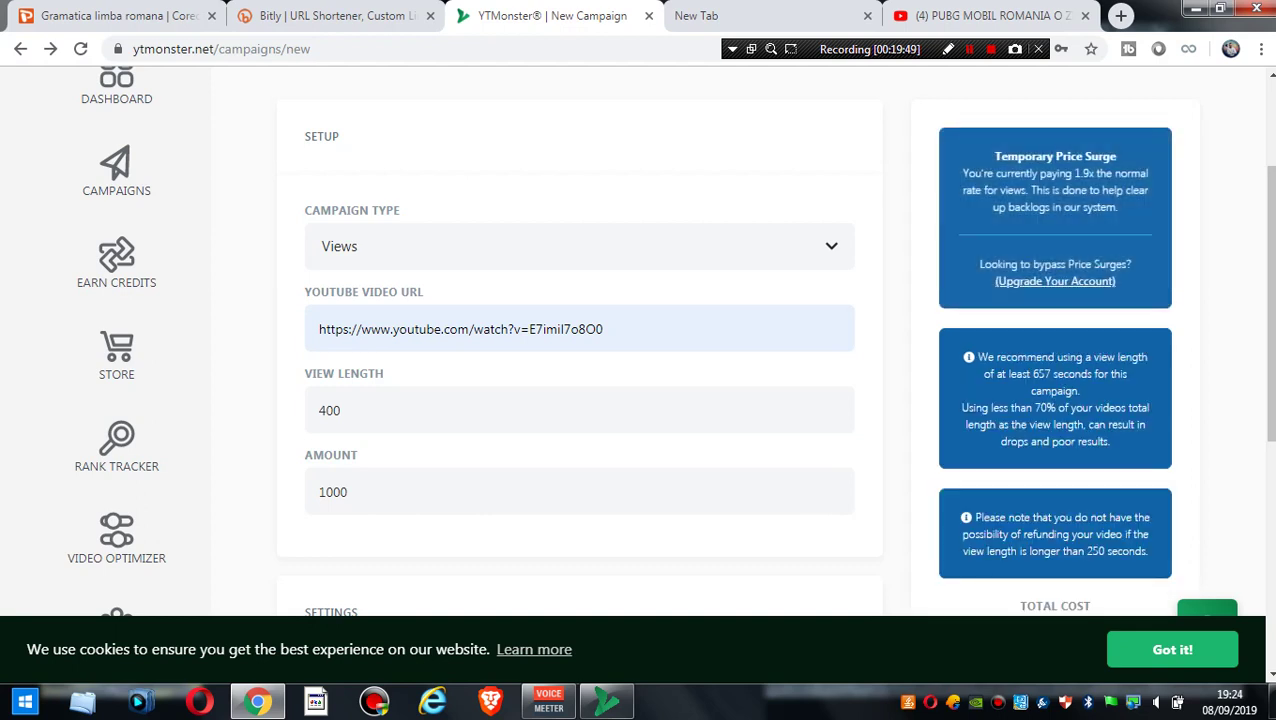
pyautogui.scroll(-2, 580, 350)
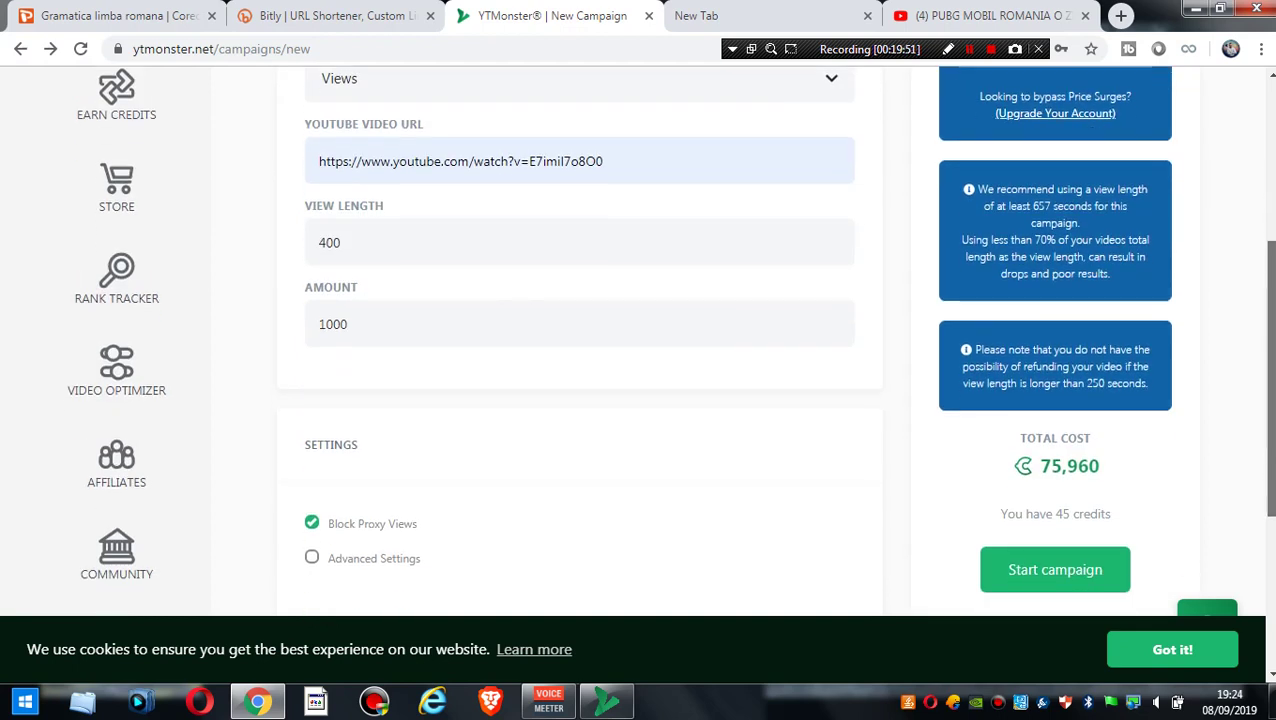
# - Change the view length from 400 to 180 and trim the amount to 10
pyautogui.click(341, 242)
pyautogui.doubleClick(330, 242)
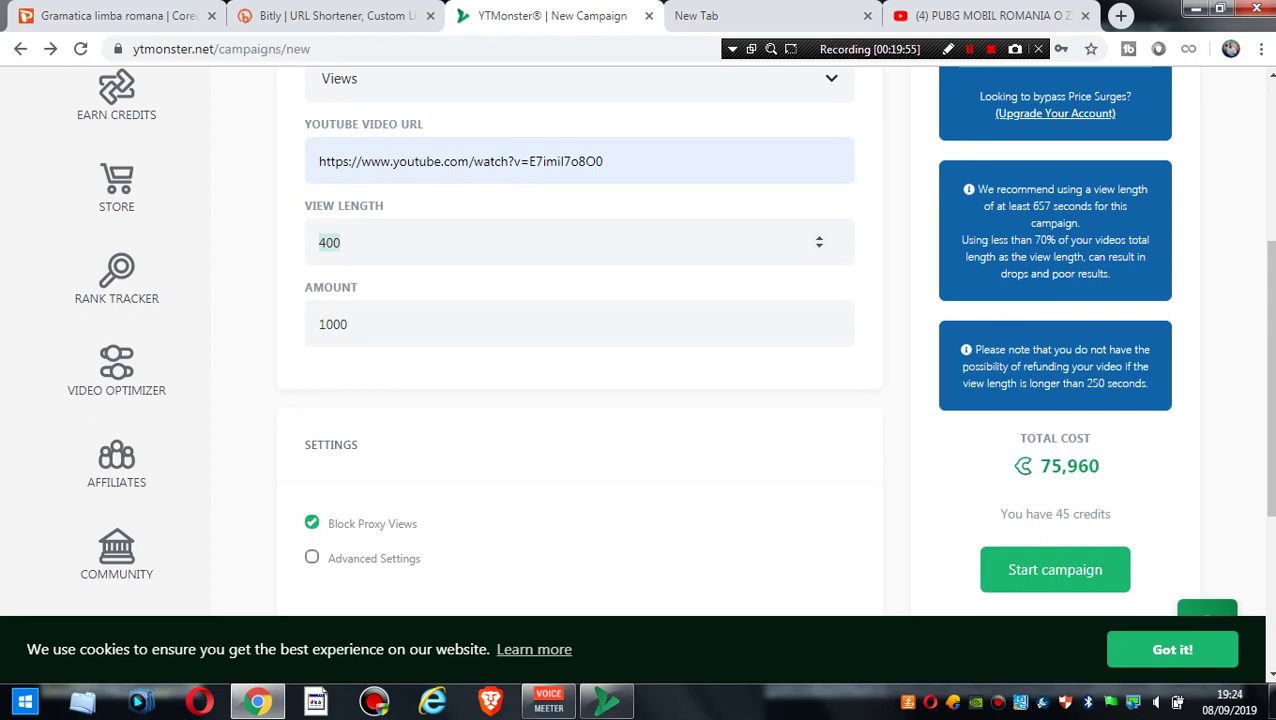
pyautogui.write('400')
pyautogui.press('BackSpace')
pyautogui.press('BackSpace')
pyautogui.press('BackSpace')
pyautogui.write('180')
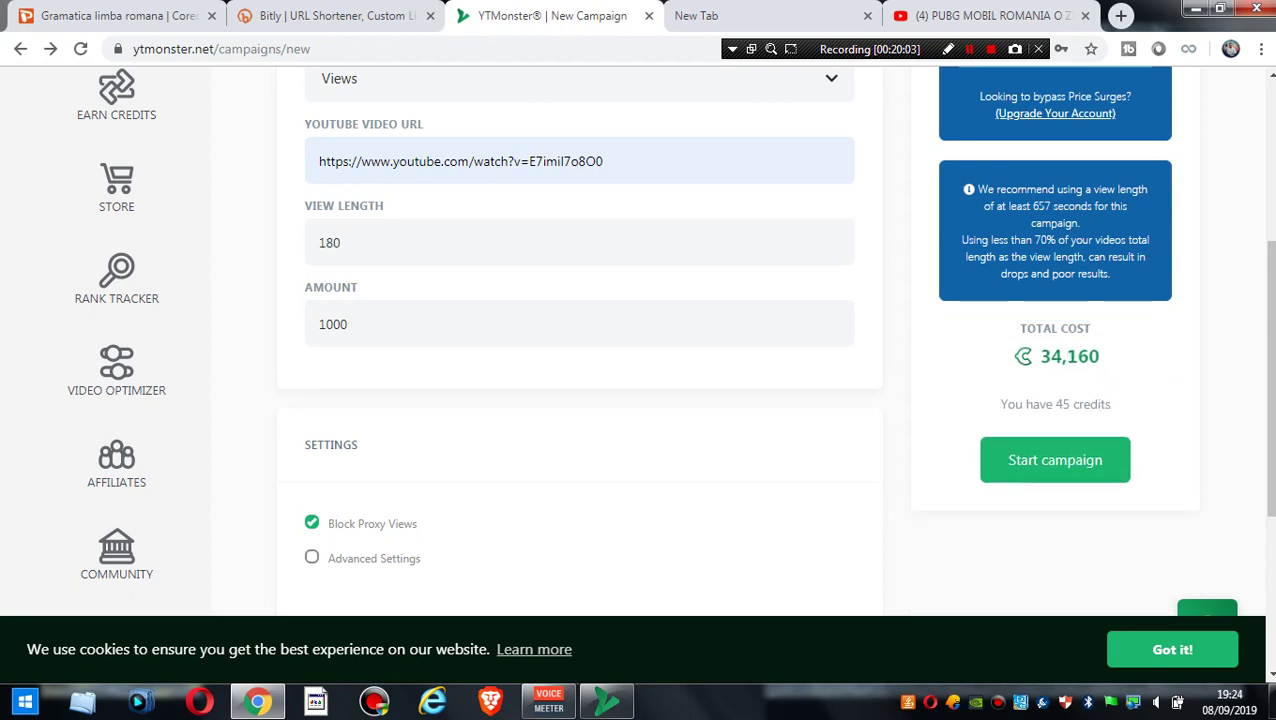
pyautogui.press('BackSpace')
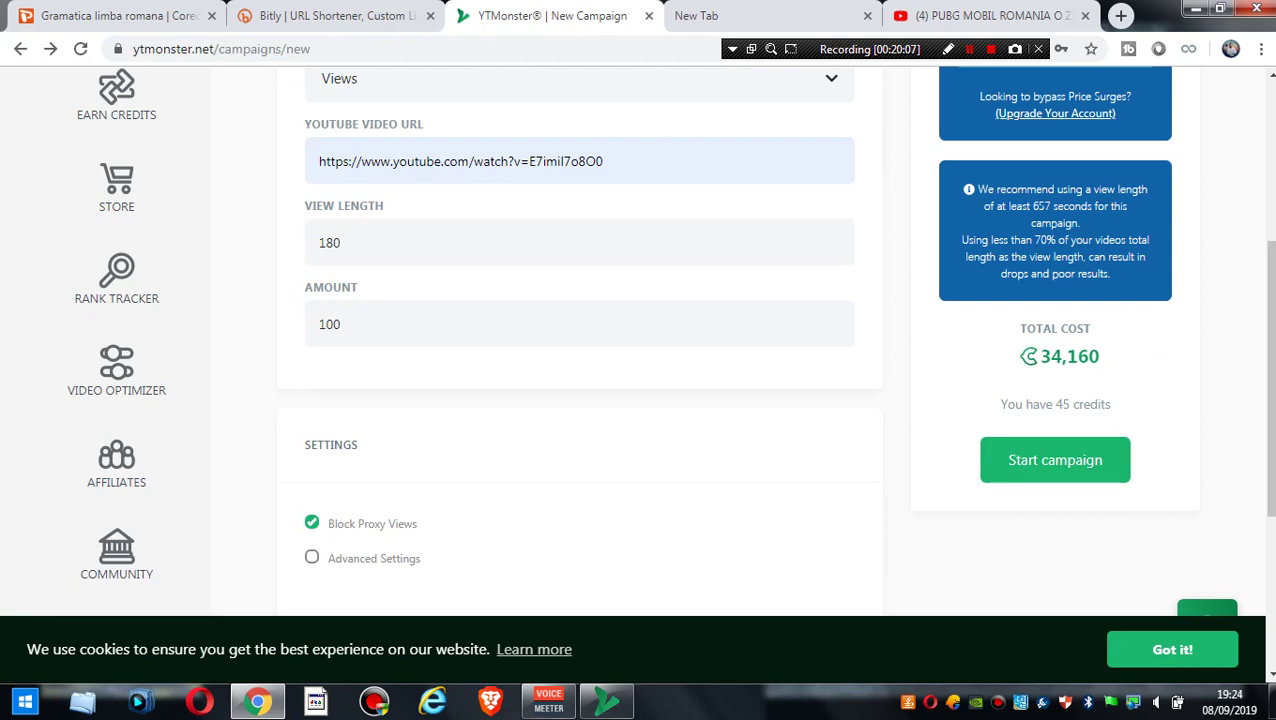
pyautogui.press('BackSpace')
pyautogui.scroll(1, 670, 330)
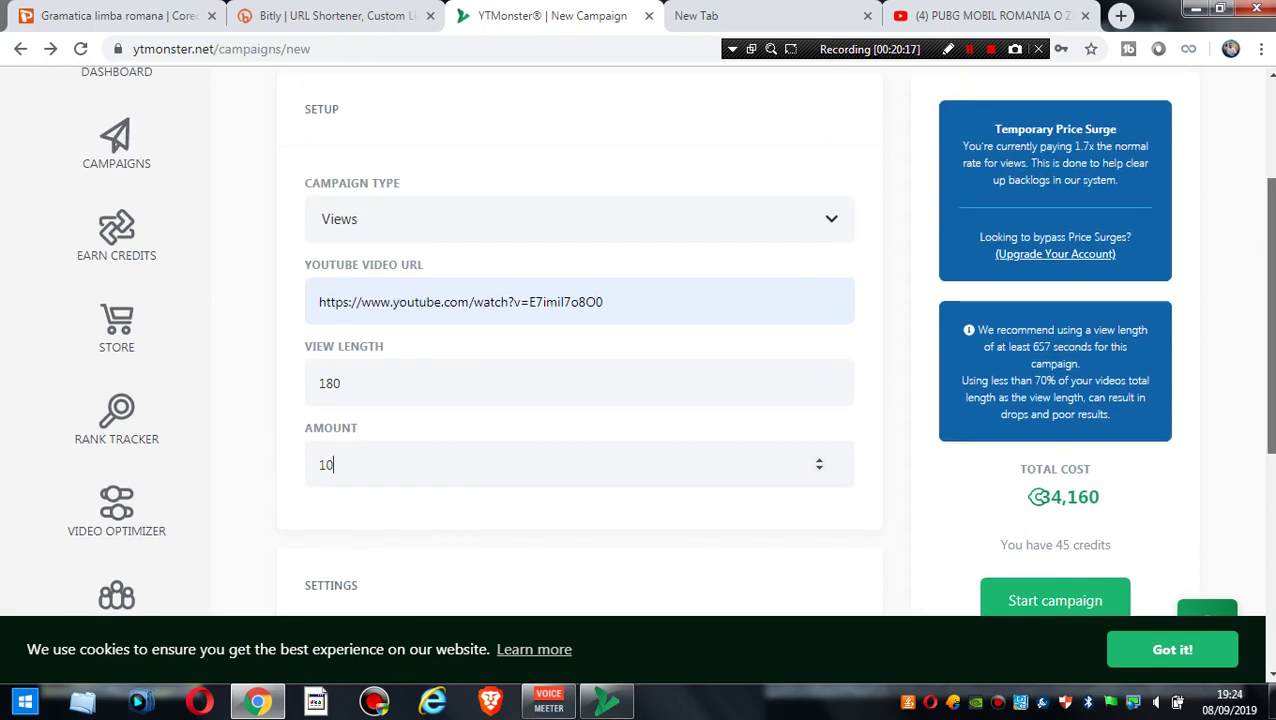
pyautogui.scroll(-1, 670, 330)
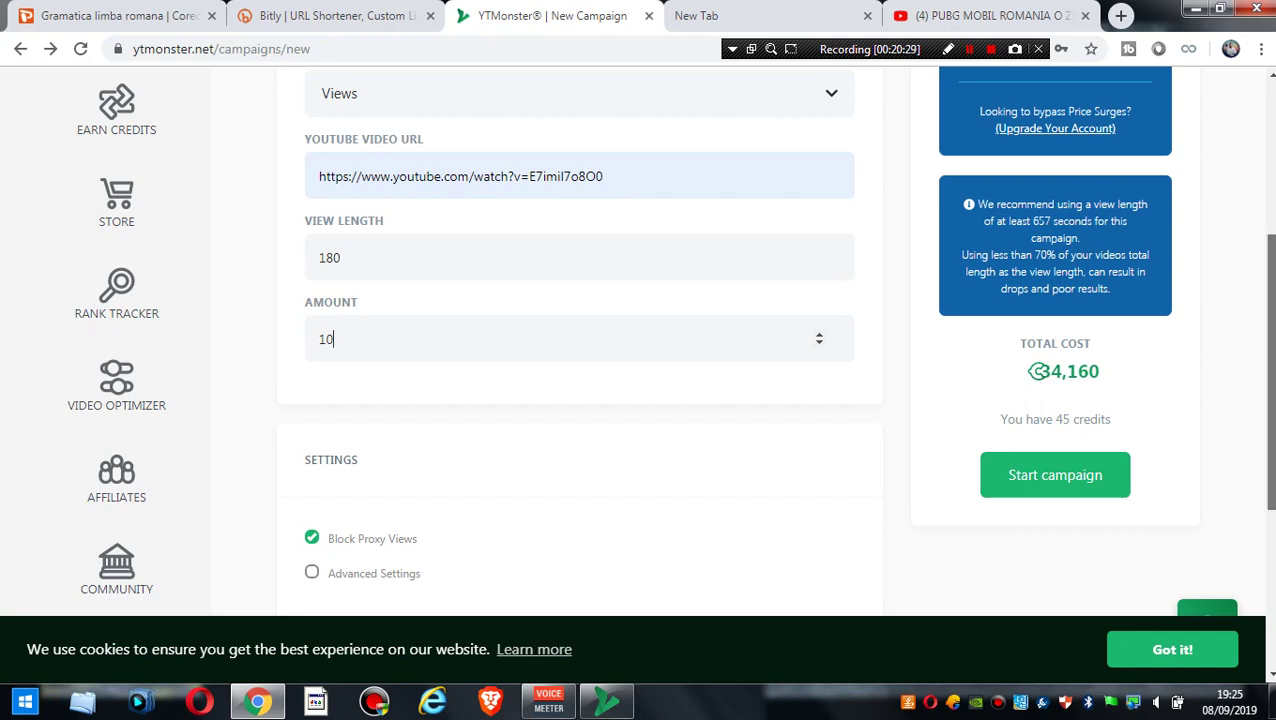
pyautogui.scroll(-1, 640, 350)
# - Enable Advanced Settings, uncheck Block Proxy Views, and make the amount 100
pyautogui.click(311, 510)
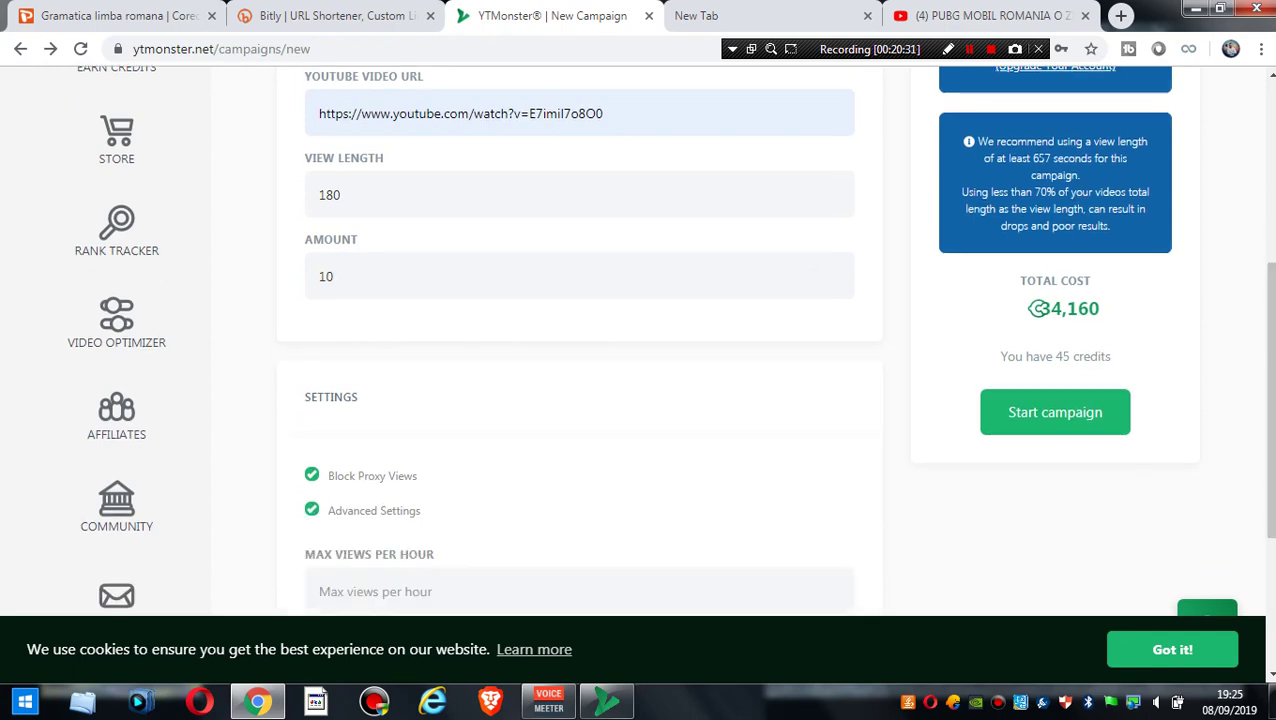
pyautogui.click(311, 475)
pyautogui.click(334, 276)
pyautogui.press('BackSpace')
pyautogui.write('00')
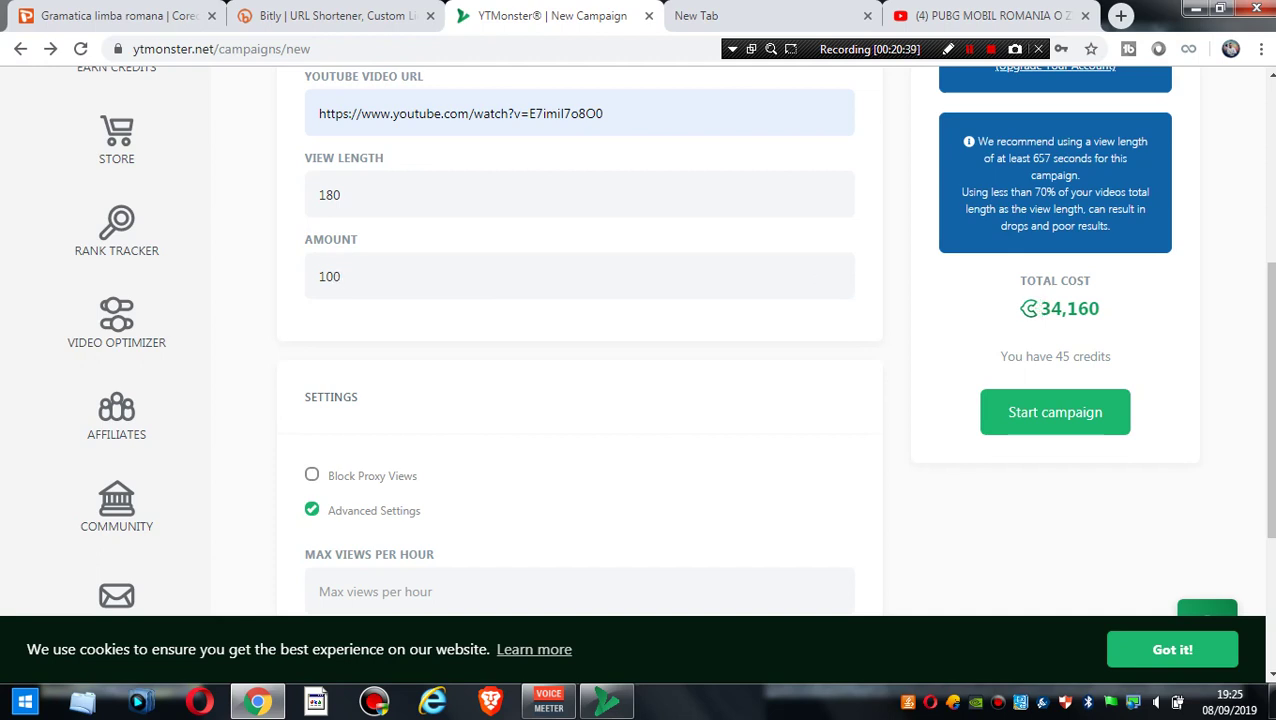
# - Set the minimum randomized view length to 1
pyautogui.scroll(-3, 640, 350)
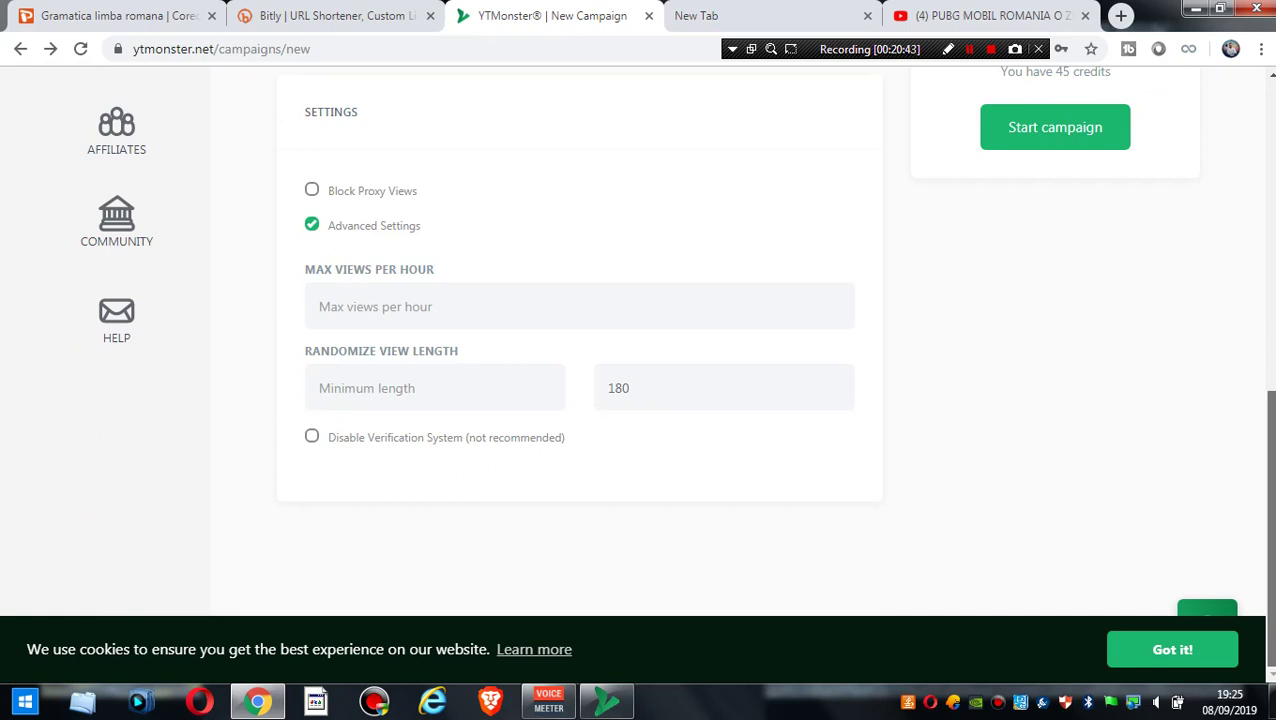
pyautogui.click(319, 306)
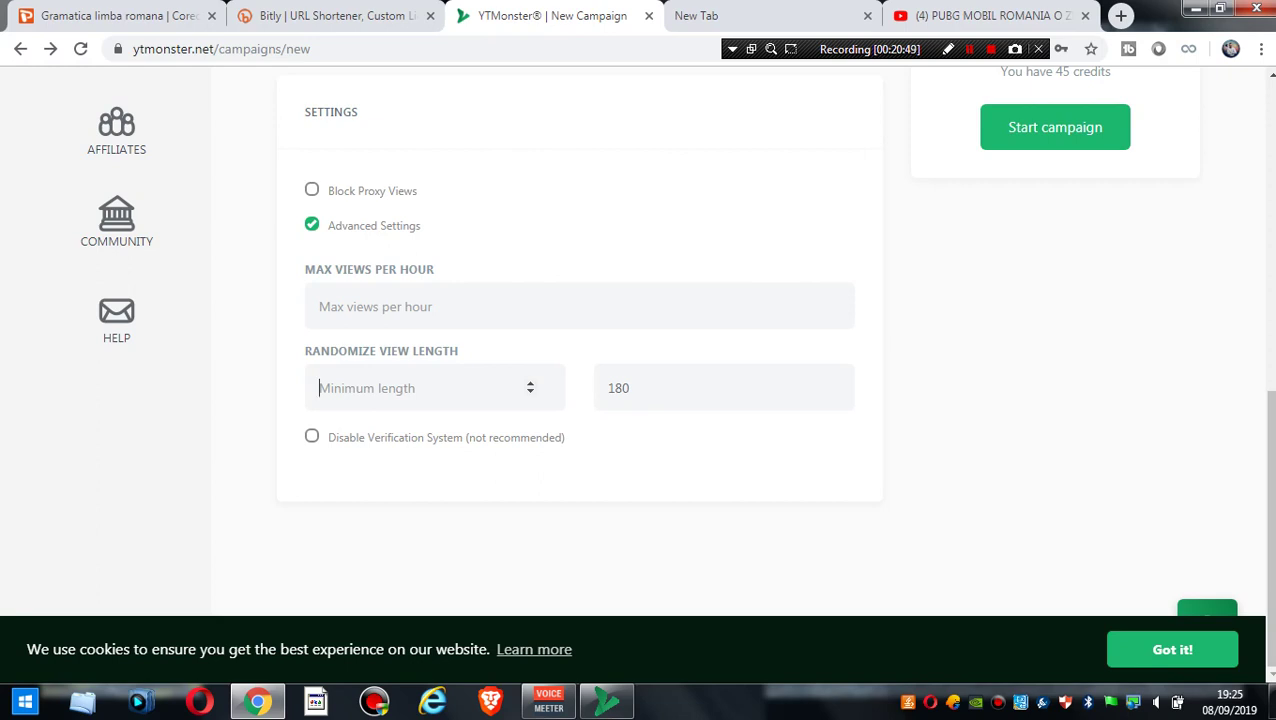
pyautogui.click(530, 383)
pyautogui.moveTo(1268, 520); pyautogui.dragTo(1268, 345)
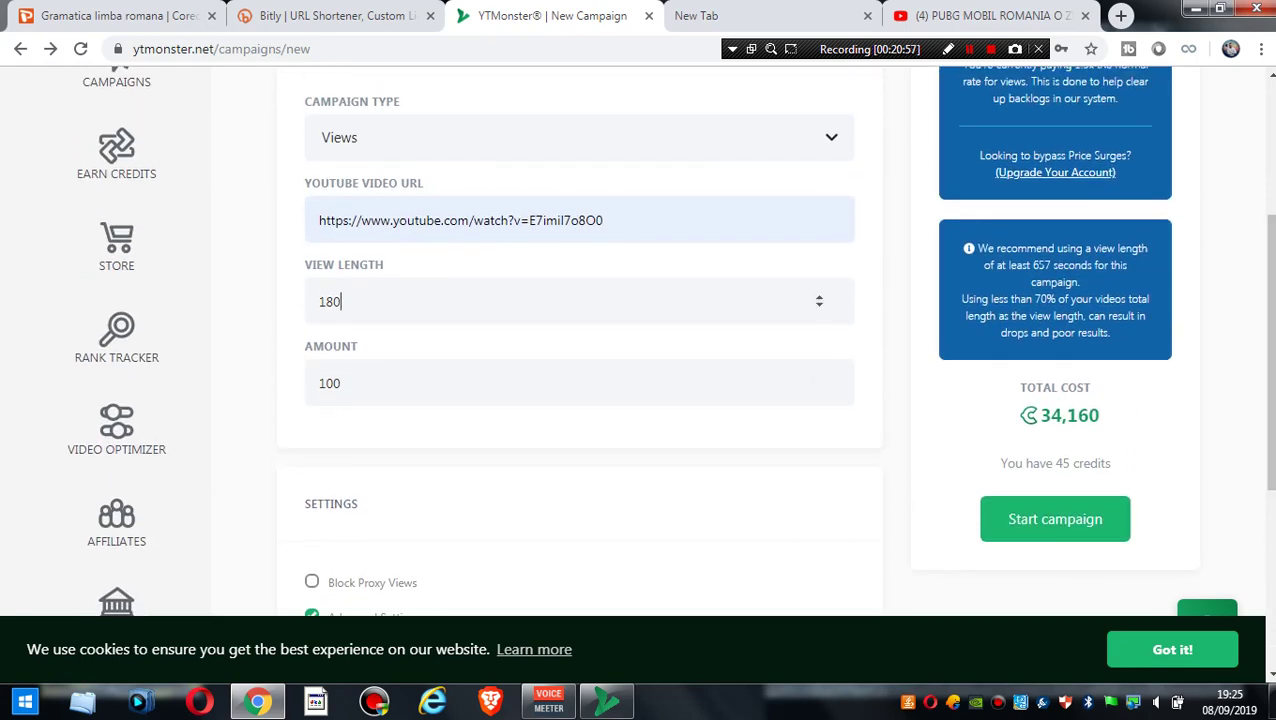
# - Change the view length from 180 to 120 and re-enter the amount's last digits as 00
pyautogui.doubleClick(329, 301)
pyautogui.write('100')
pyautogui.press('BackSpace')
pyautogui.press('BackSpace')
pyautogui.press('BackSpace')
pyautogui.write('120')
pyautogui.press('BackSpace')
pyautogui.press('BackSpace')
pyautogui.write('00')
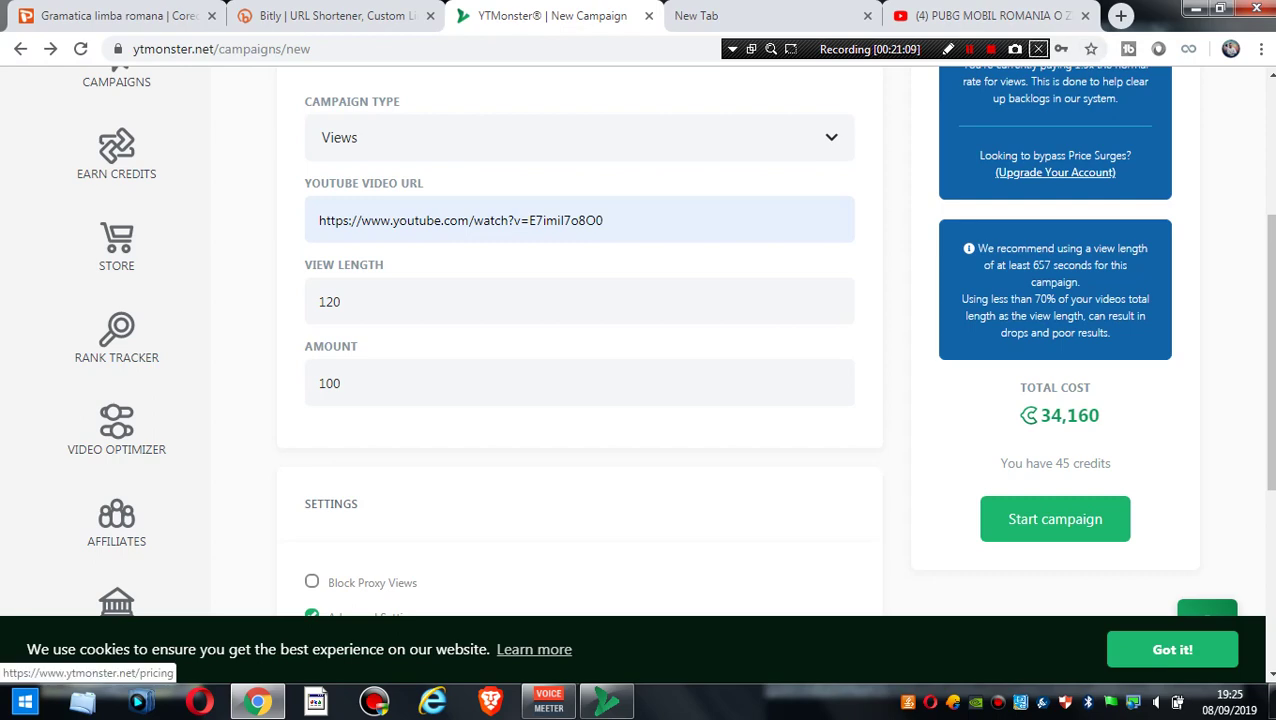
# - Re-enable Block Proxy Views, turn off Advanced Settings, and raise the amount to 1000 (2,240 credits total)
pyautogui.scroll(2, 638, 380)
pyautogui.scroll(-4, 638, 380)
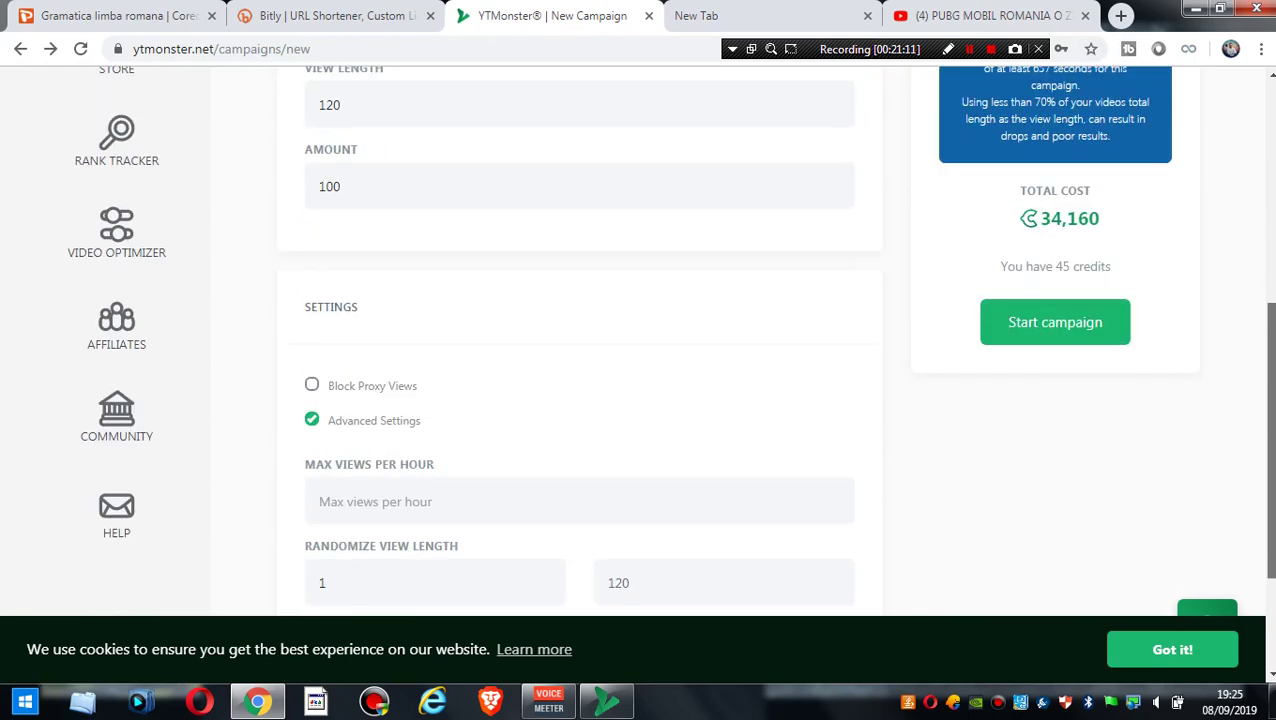
pyautogui.scroll(1, 638, 380)
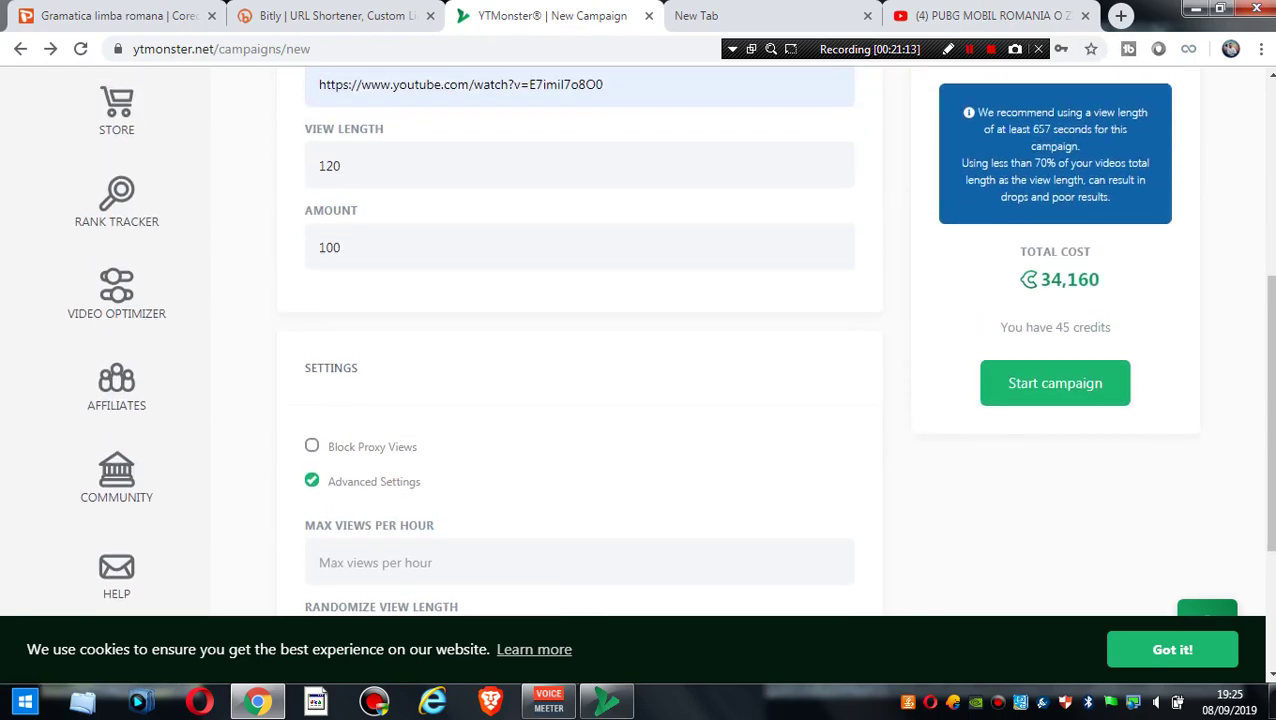
pyautogui.click(311, 445)
pyautogui.click(311, 480)
pyautogui.scroll(3, 602, 264)
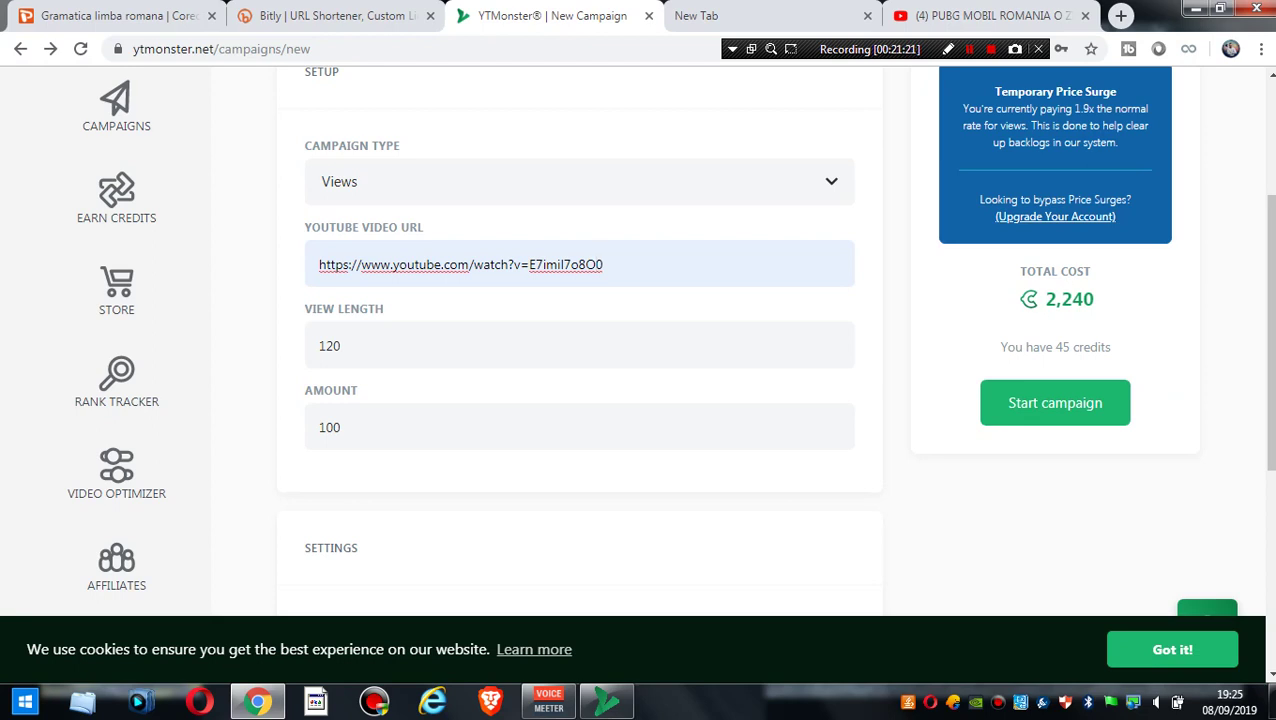
pyautogui.click(348, 427)
pyautogui.write('0')
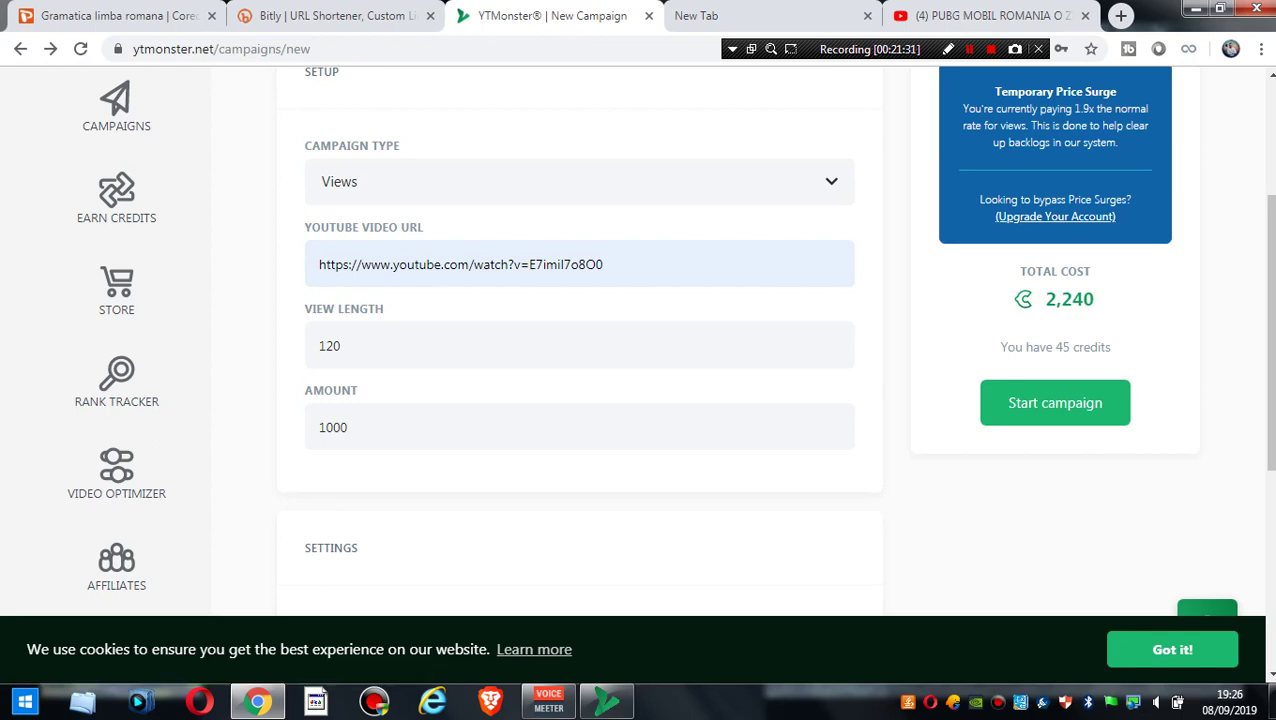
pyautogui.moveTo(1000, 266); pyautogui.dragTo(1110, 352)
pyautogui.moveTo(318, 427); pyautogui.dragTo(360, 548)
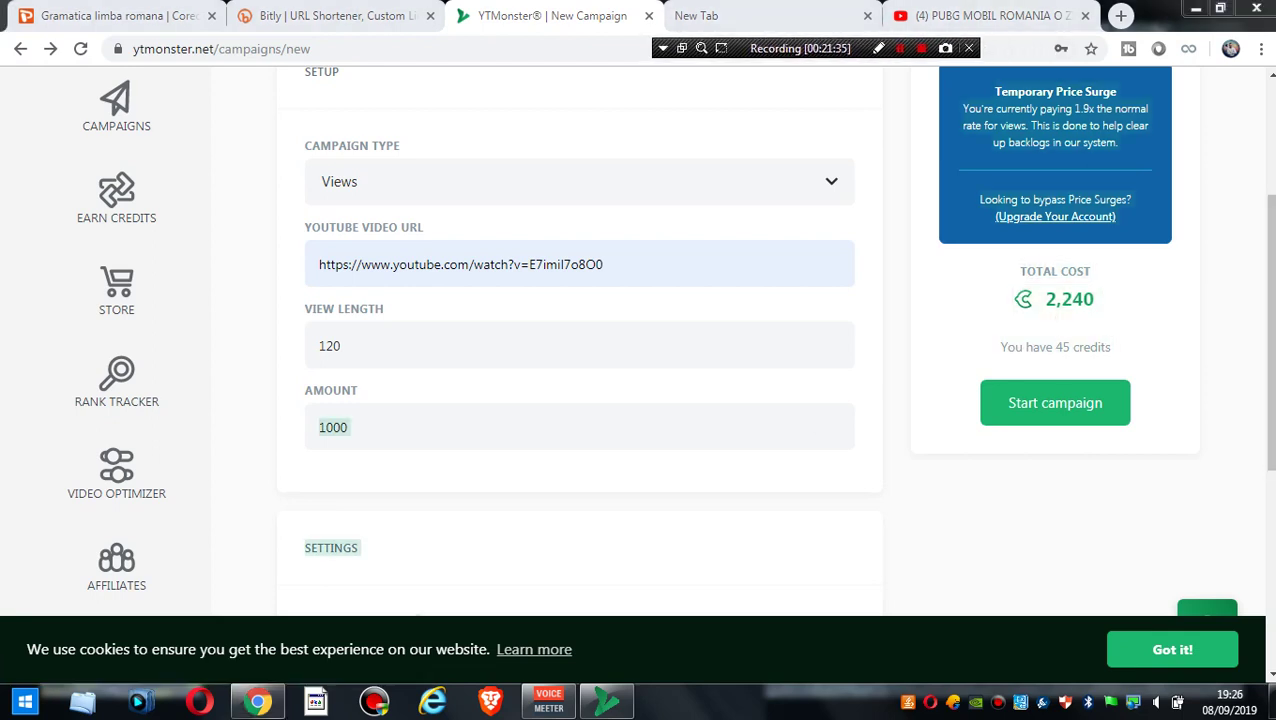
# - Translate the YTMonster campaign page into Romanian with Chrome Translate
pyautogui.rightClick(783, 478)
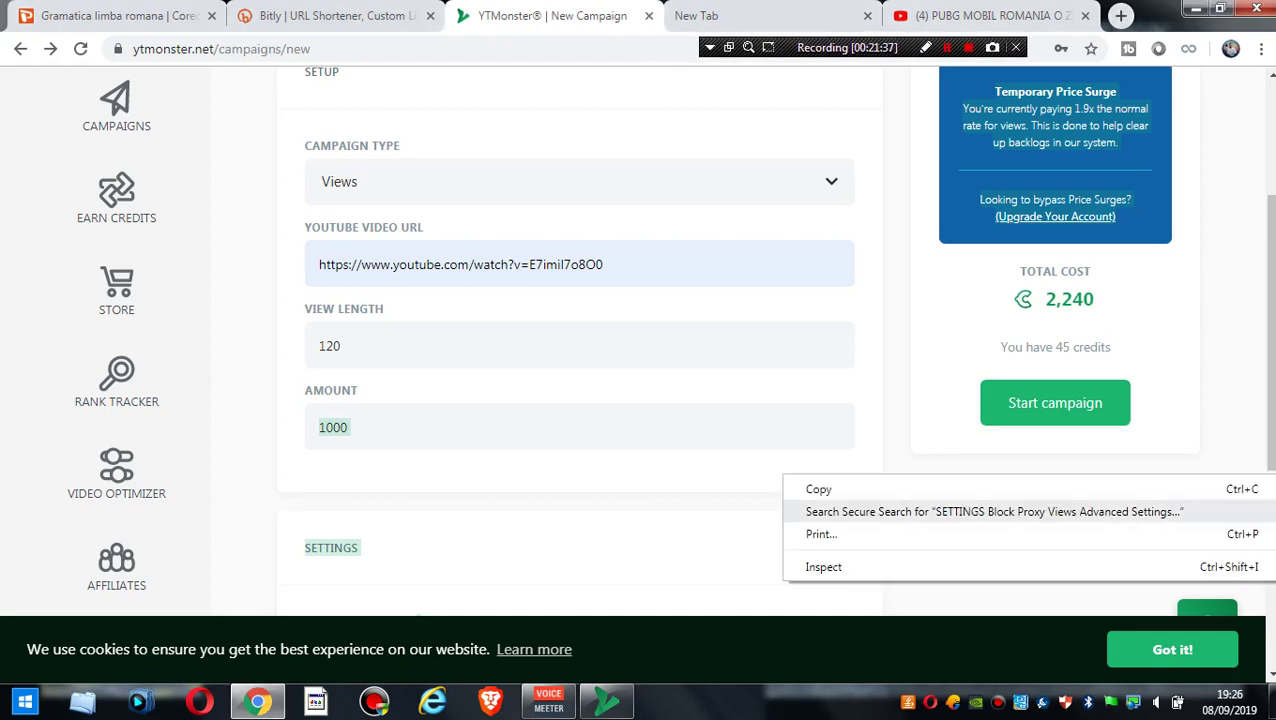
pyautogui.click(810, 345)
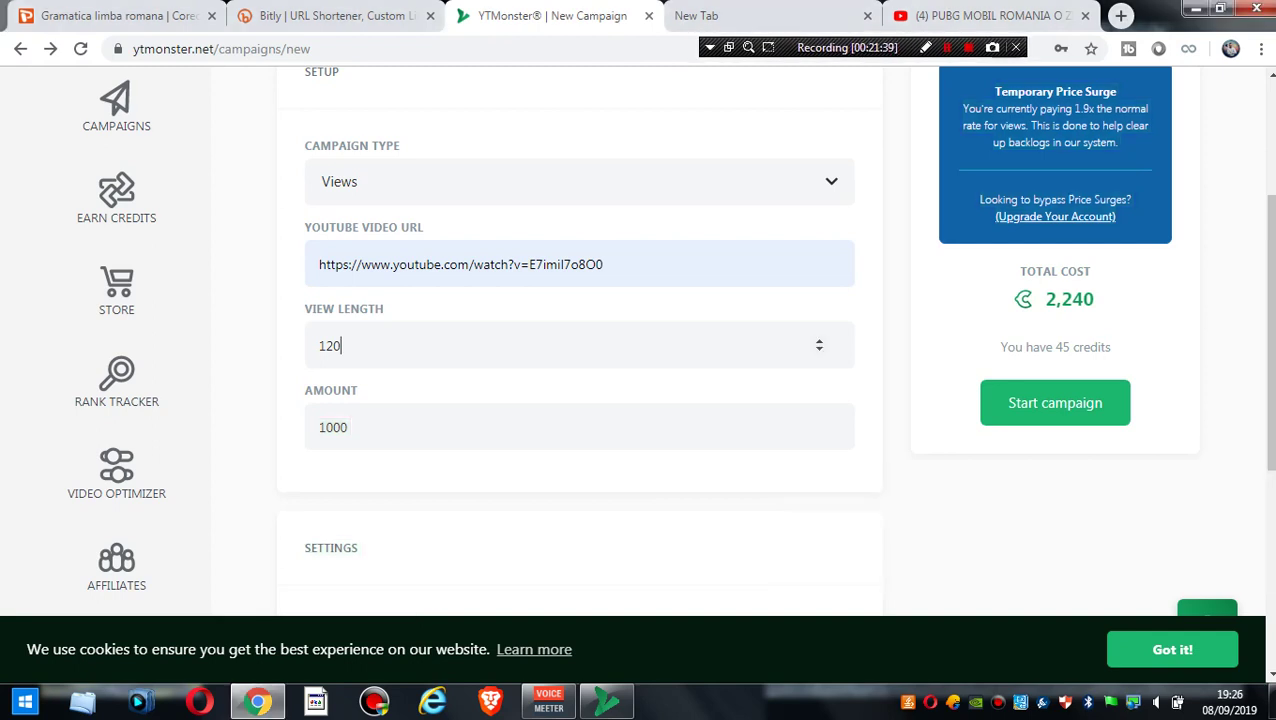
pyautogui.rightClick(893, 297)
pyautogui.click(966, 458)
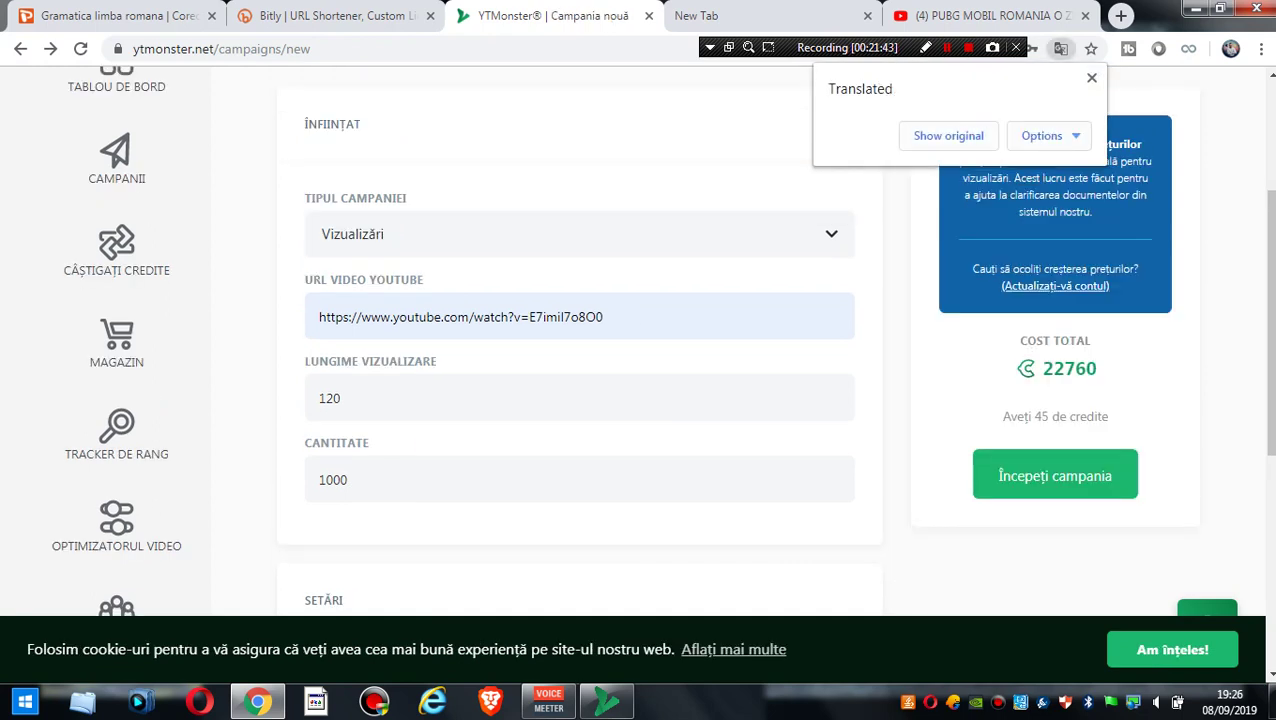
# - Change the amount to 200, switching the page back to English and then to Romanian again
pyautogui.click(345, 479)
pyautogui.press('BackSpace')
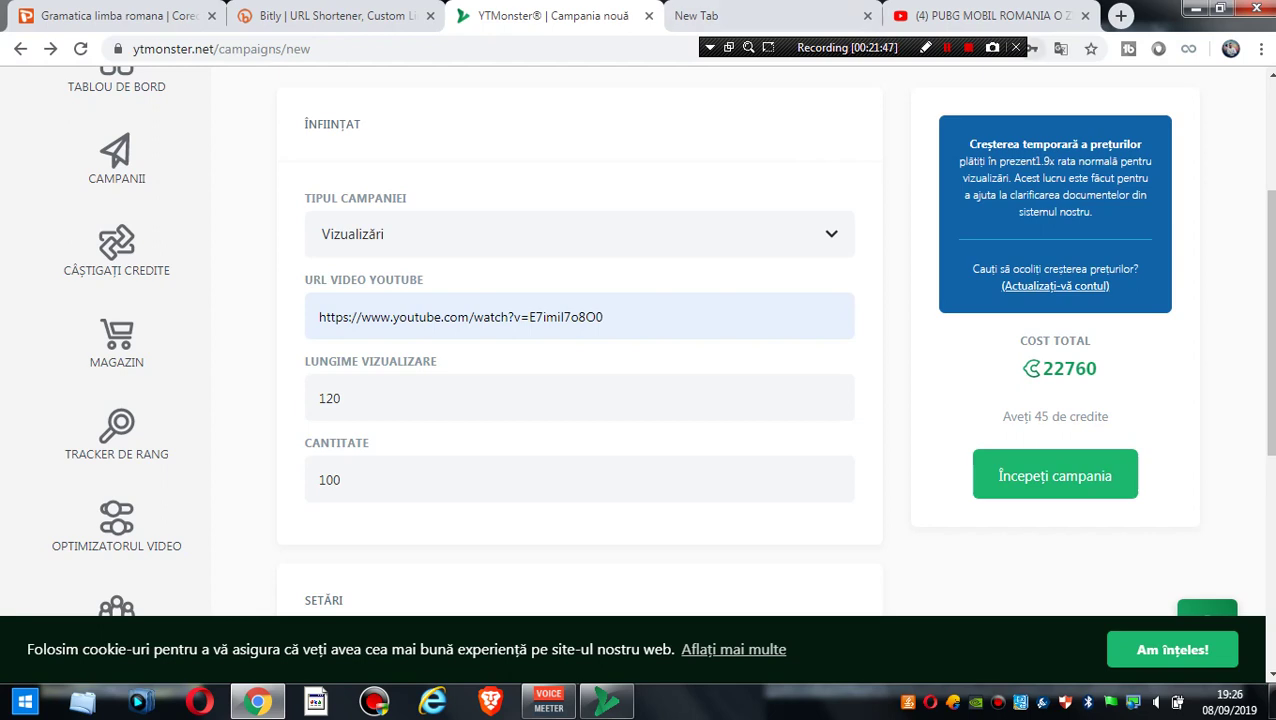
pyautogui.click(1061, 48)
pyautogui.click(940, 134)
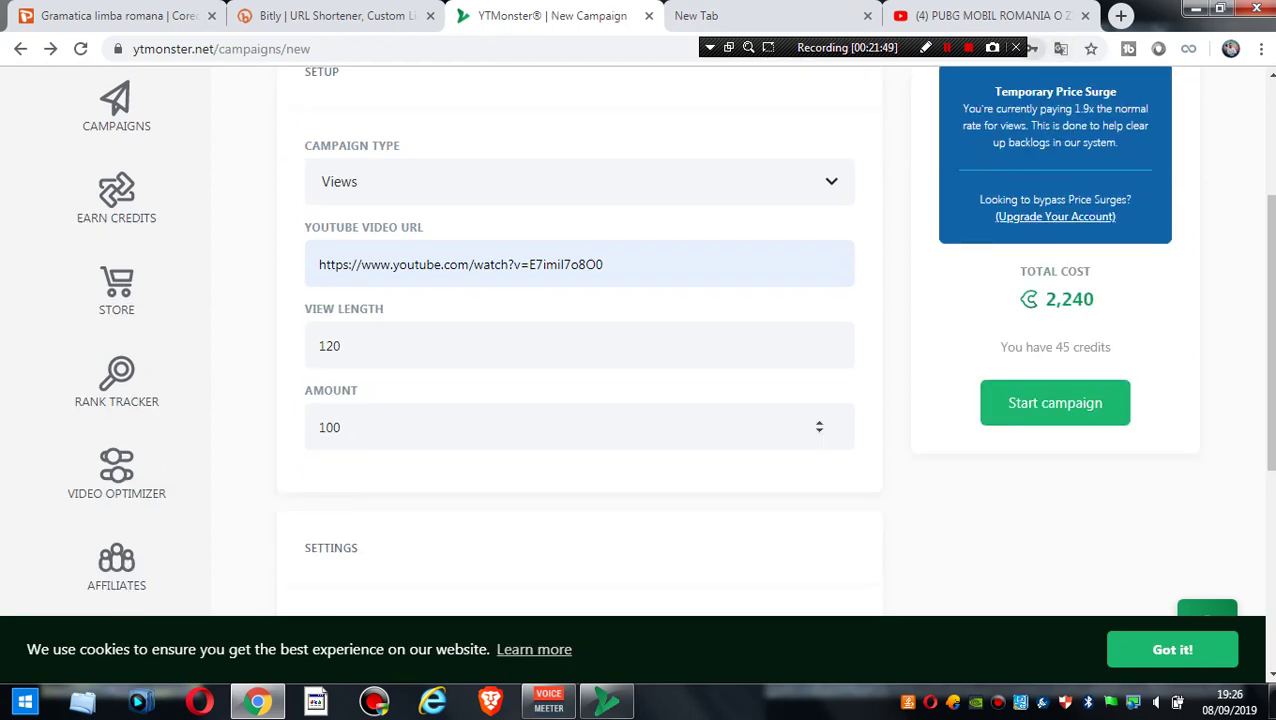
pyautogui.hotkey('ctrl', 'a')
pyautogui.write('200')
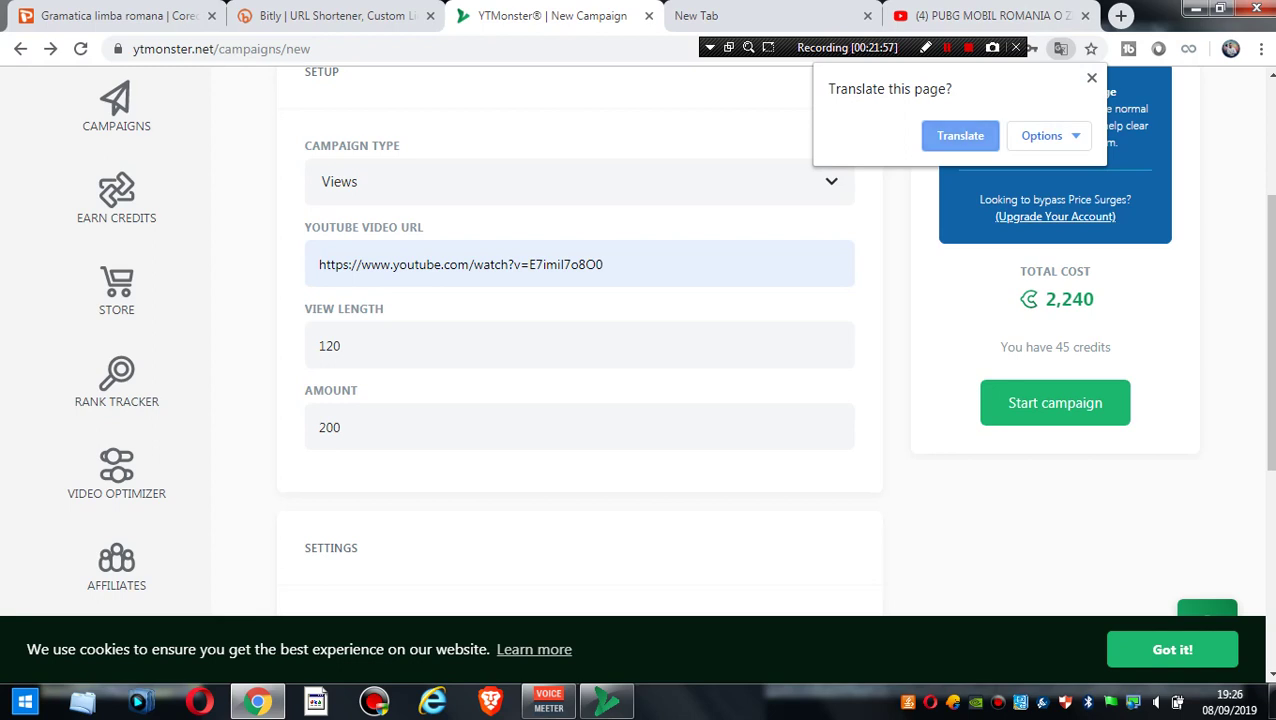
pyautogui.click(960, 135)
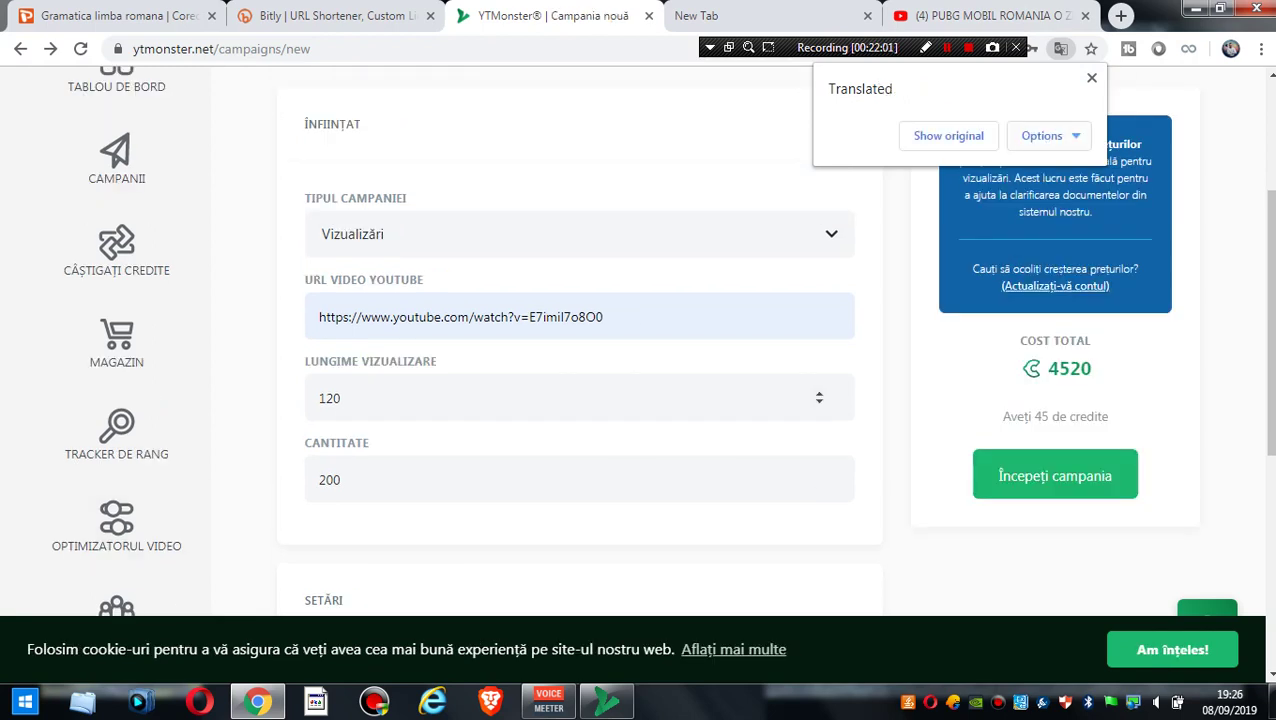
# - Go to Earn Credits and open YouTube Views, which reports the browser isn't supported
pyautogui.scroll(-3, 640, 398)
pyautogui.scroll(5, 640, 398)
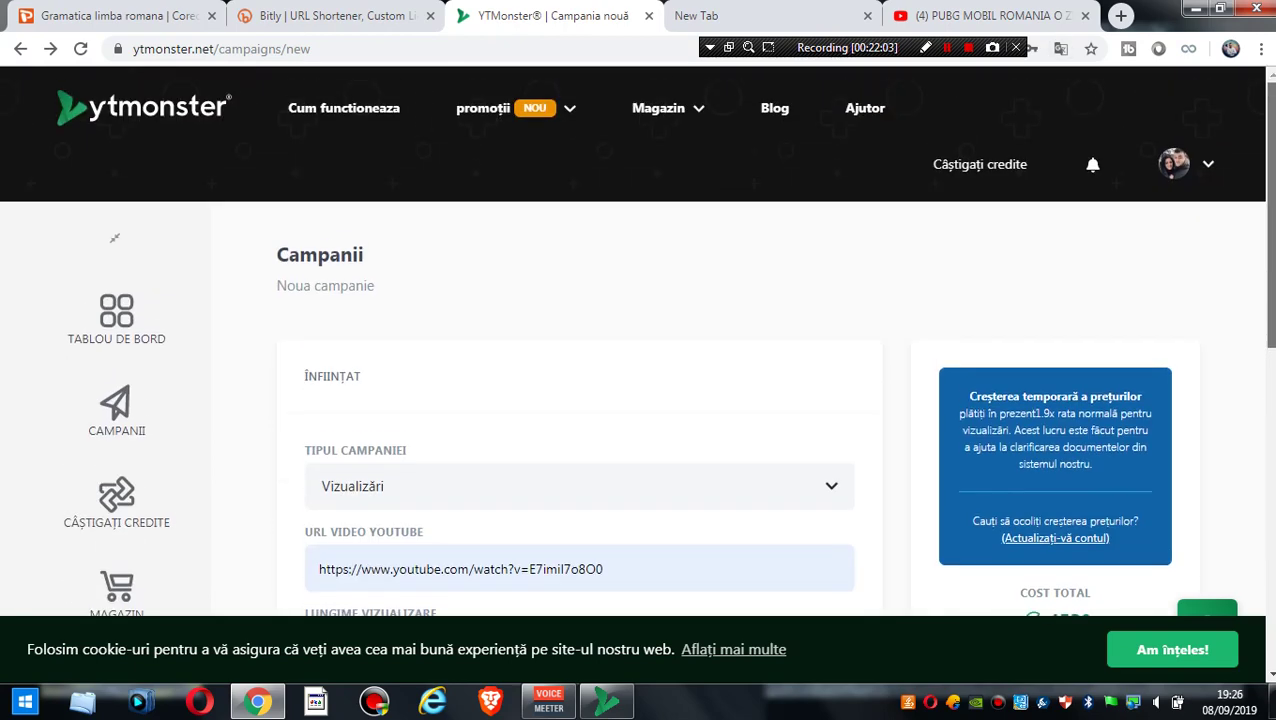
pyautogui.scroll(-3, 114, 237)
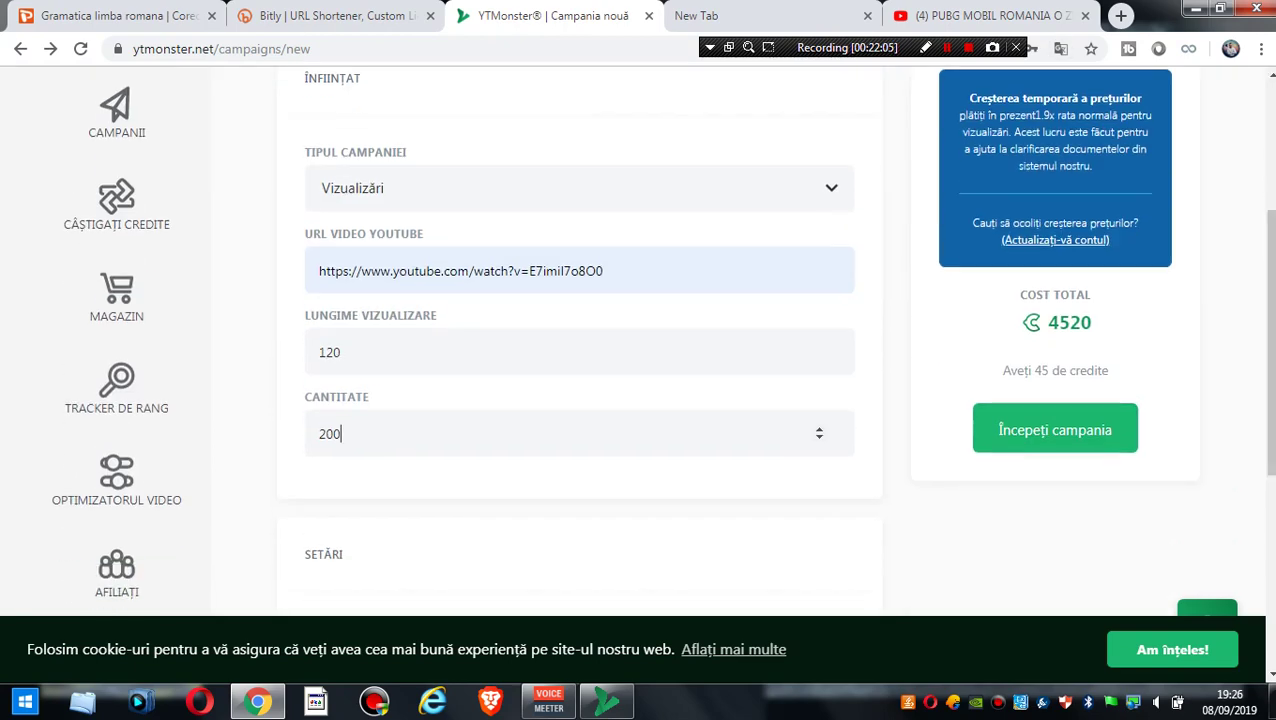
pyautogui.click(342, 433)
pyautogui.click(116, 205)
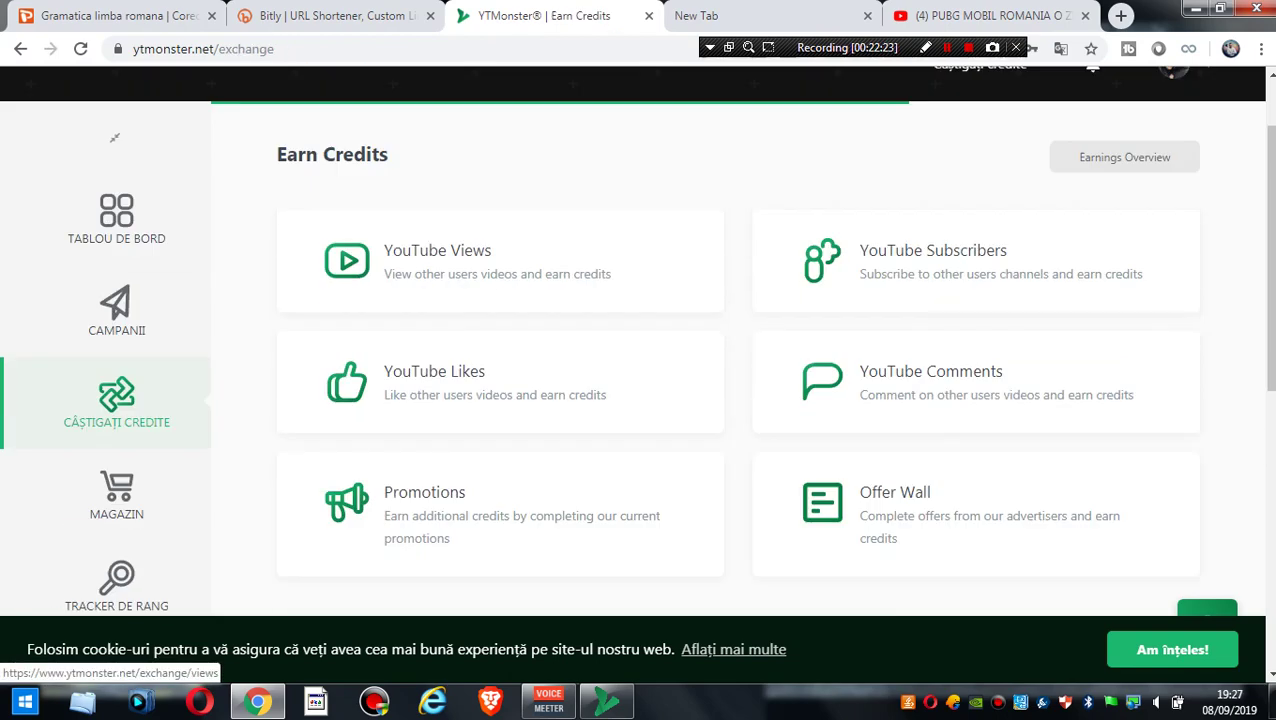
pyautogui.click(452, 372)
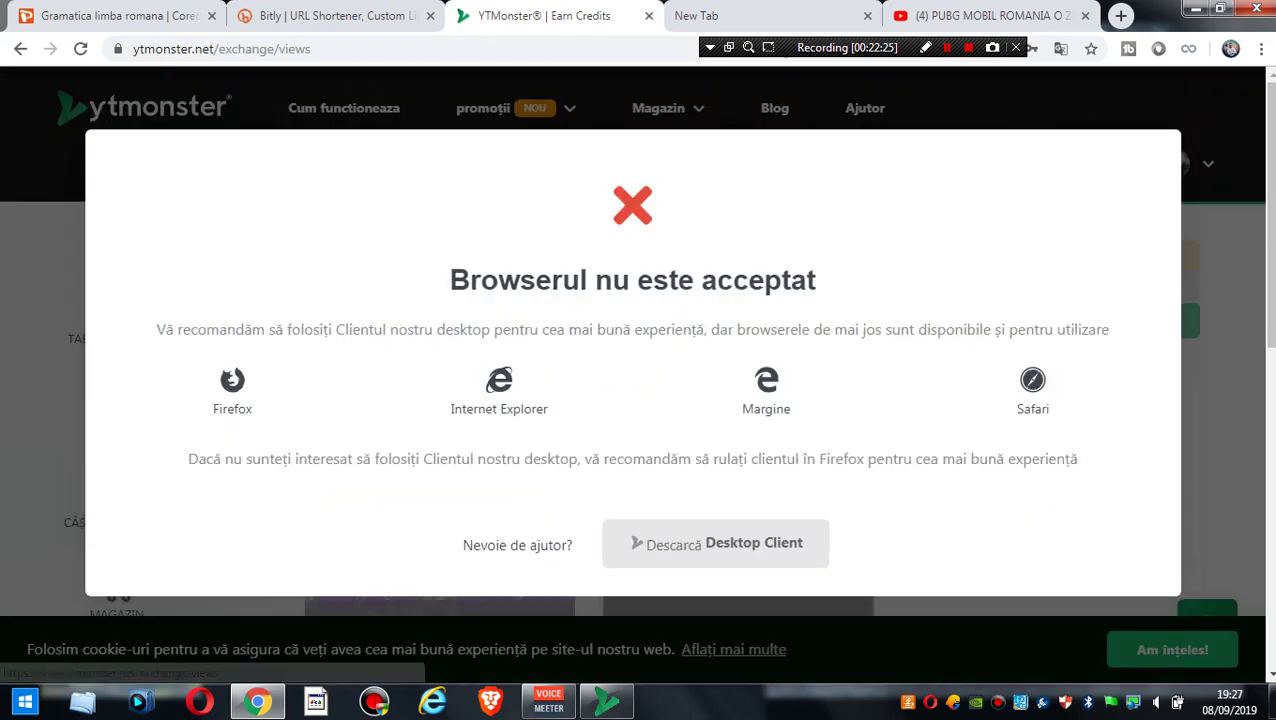